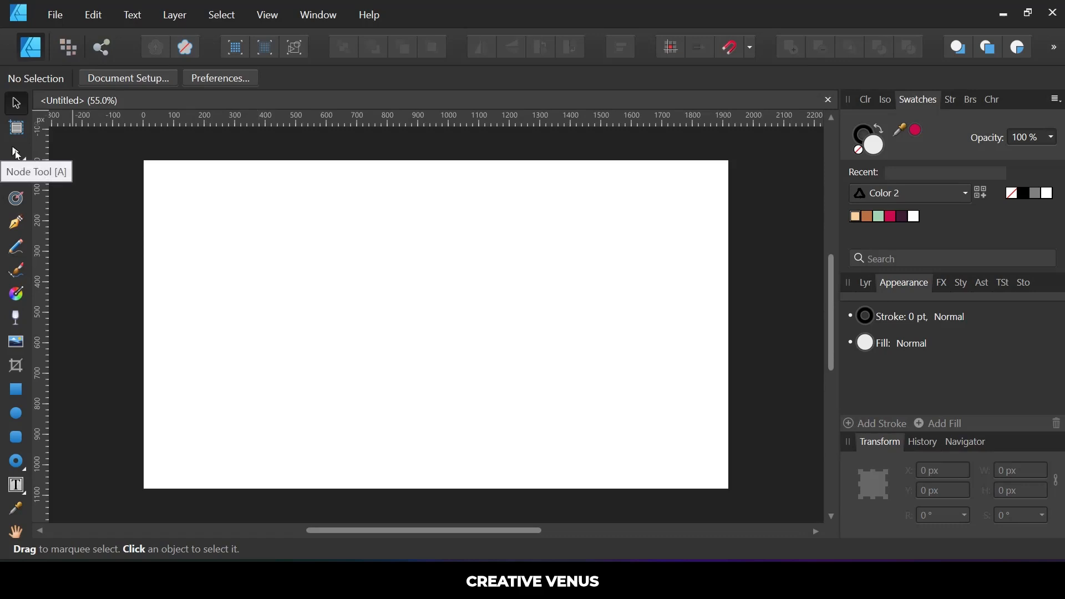
# - Draw a rectangle about 702 by 540 px on the page
pyautogui.click(17, 153)
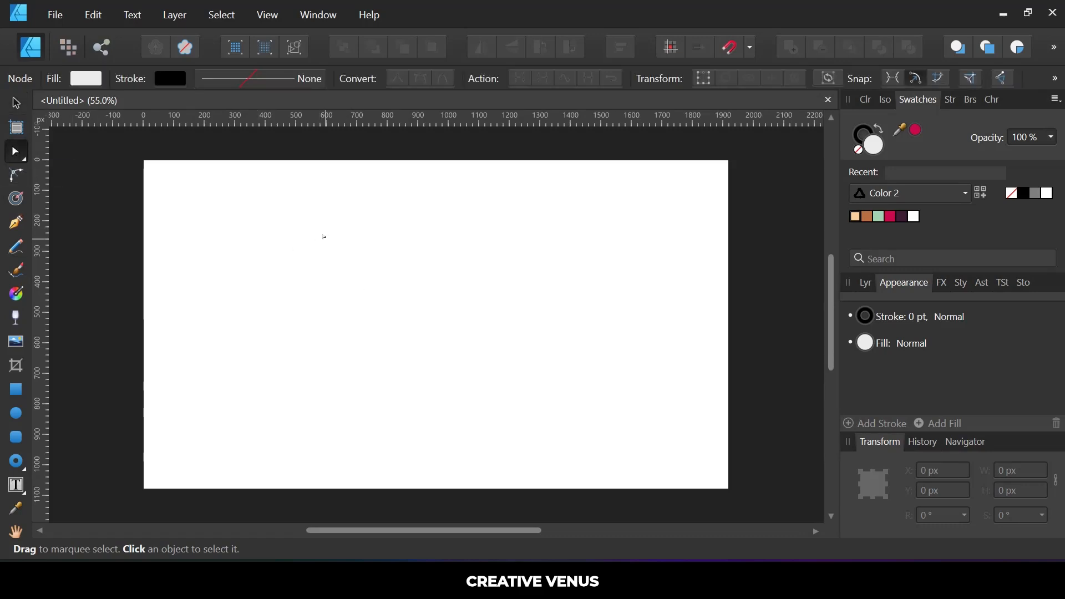
pyautogui.click(16, 391)
pyautogui.moveTo(294, 254); pyautogui.dragTo(507, 417)
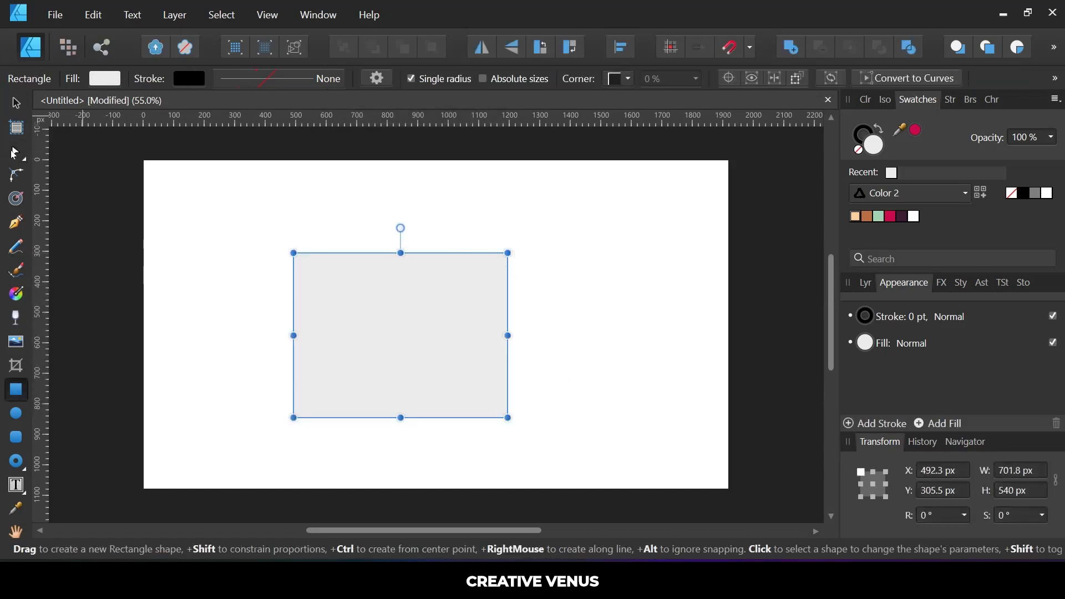
# - Convert the rectangle to curves and move its upper-right node to about X 1405, Y 413 px and its upper-left node outward
pyautogui.click(15, 153)
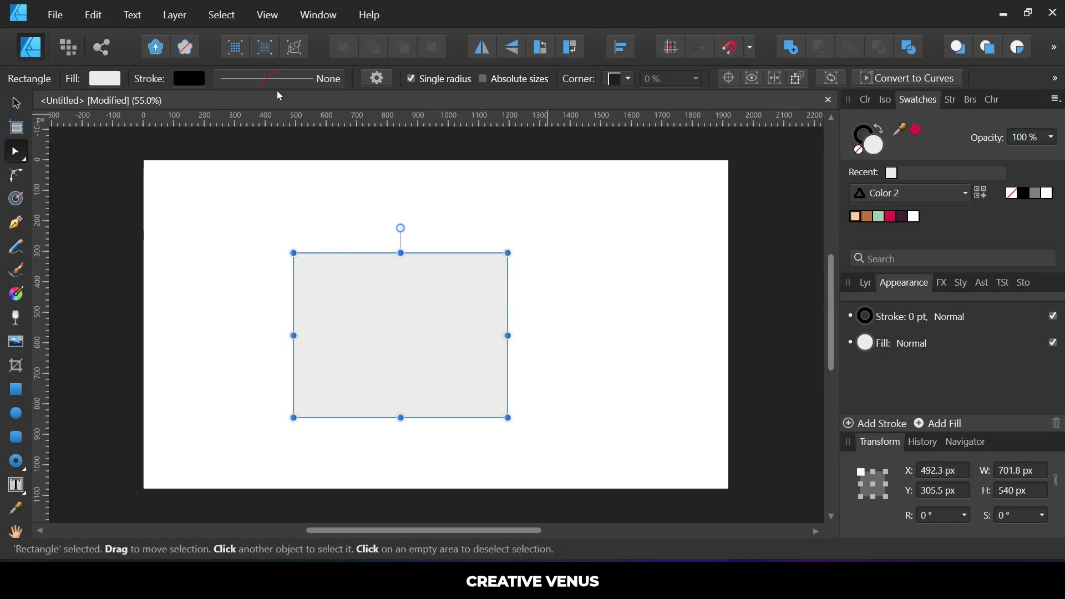
pyautogui.click(907, 78)
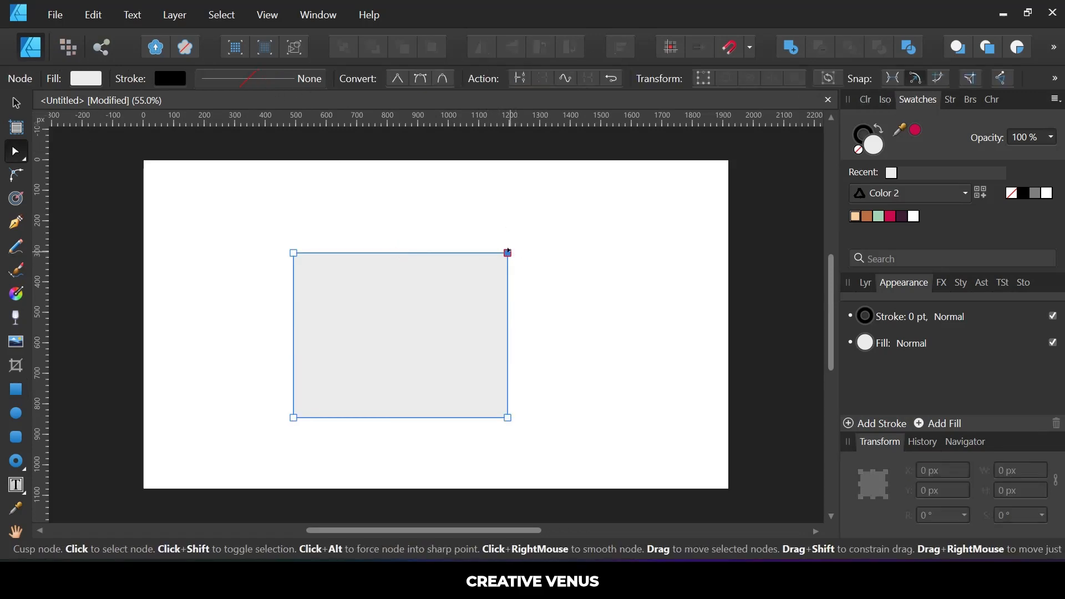
pyautogui.moveTo(509, 253); pyautogui.dragTo(573, 286)
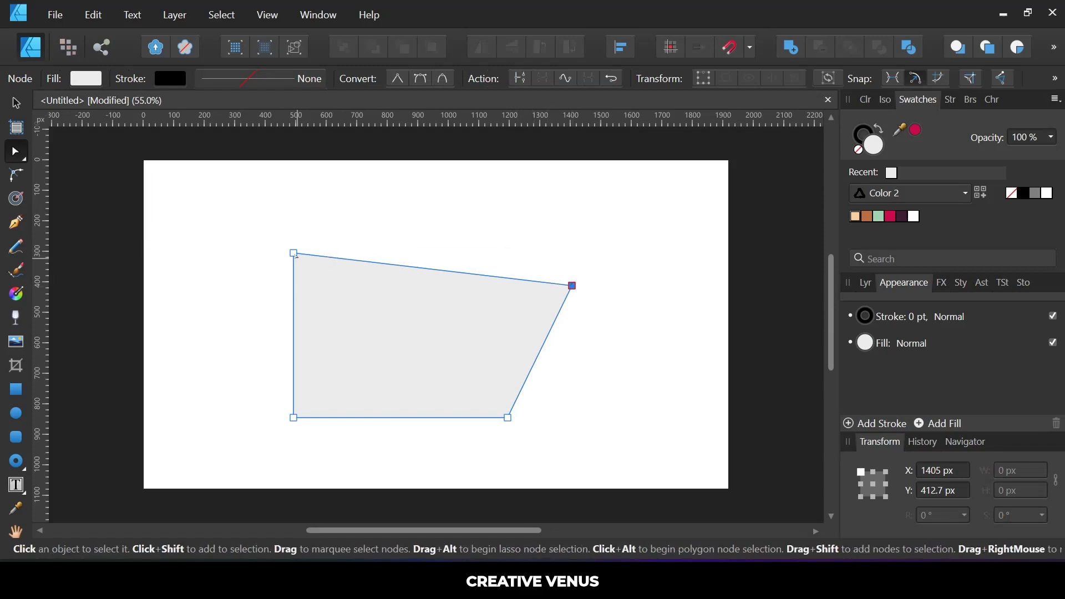
pyautogui.moveTo(295, 253); pyautogui.dragTo(335, 296)
# - Round the shape's upper-left corner to a radius of about 208 px and expand the shape with a contour of about 129 px
pyautogui.click(18, 180)
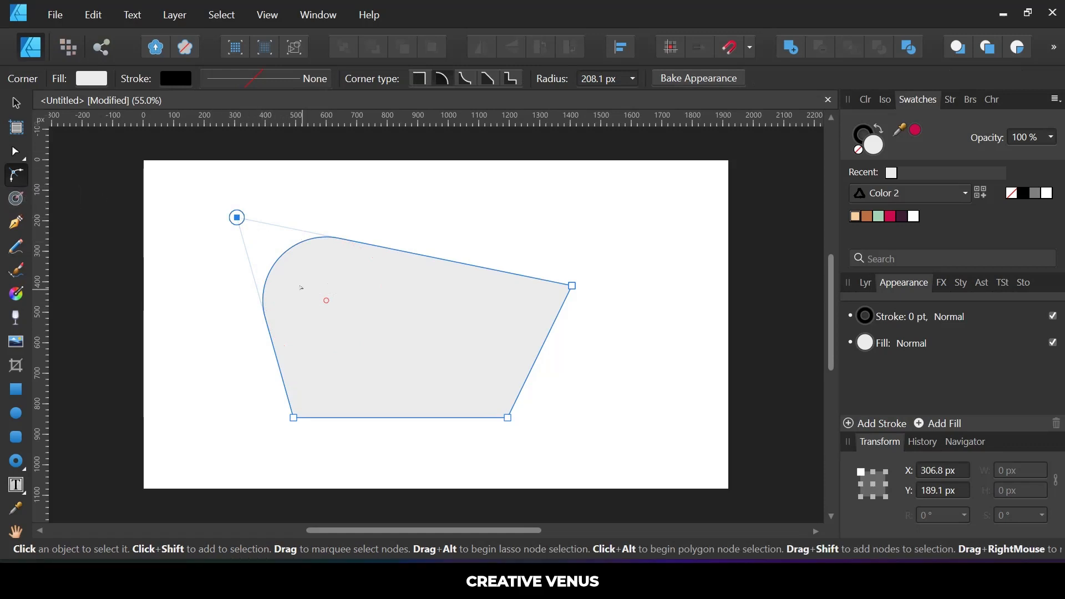
pyautogui.click(15, 201)
pyautogui.moveTo(288, 248); pyautogui.dragTo(327, 291)
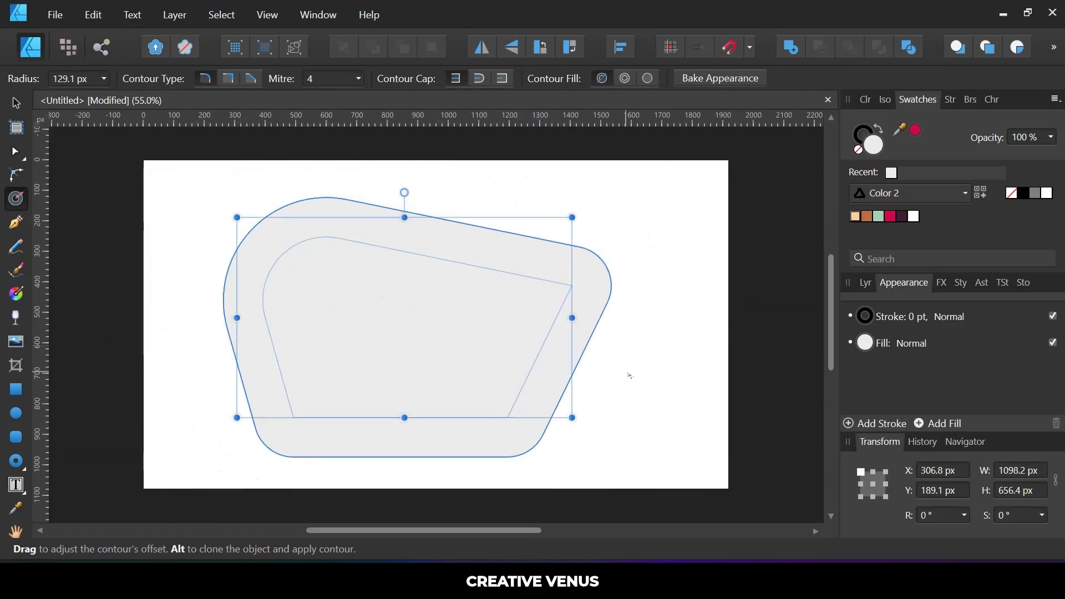
# - Draw a closed four-sided outline with straight segments over the shape's upper-left area using the Pen tool
pyautogui.click(15, 222)
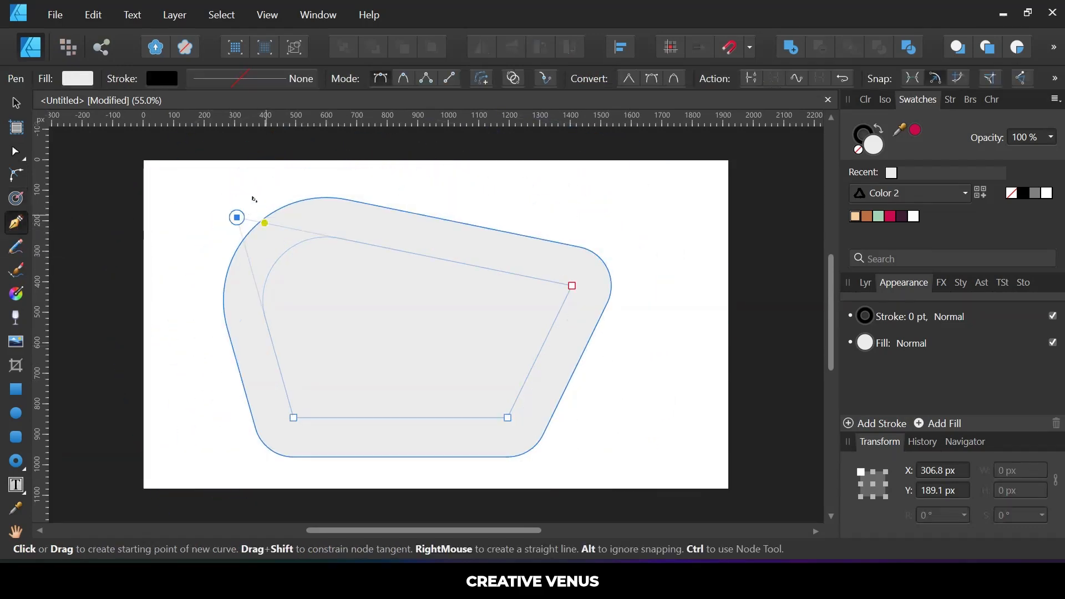
pyautogui.click(300, 185)
pyautogui.click(258, 271)
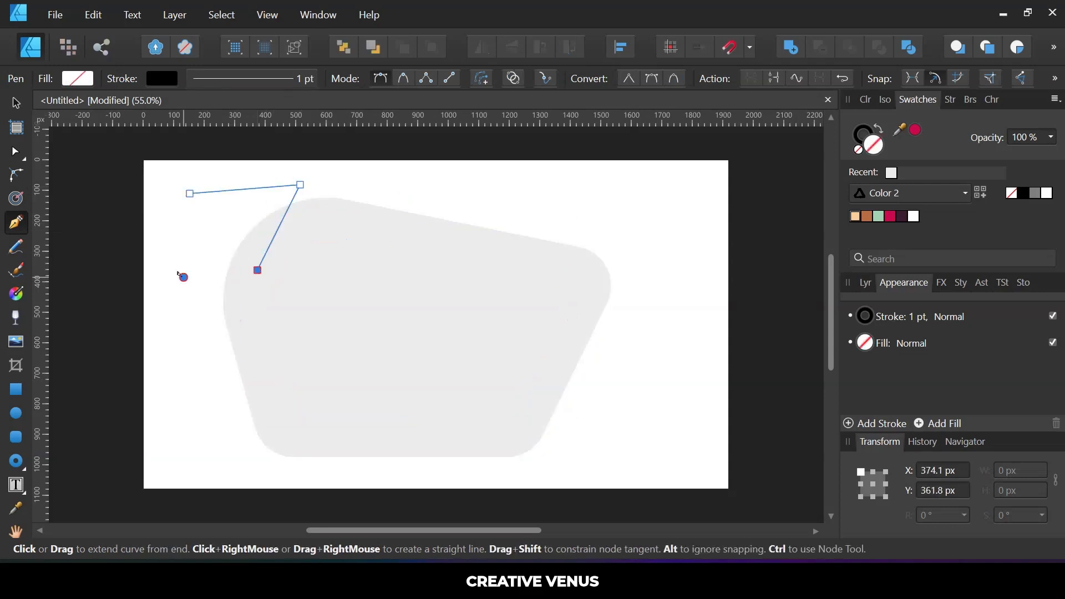
pyautogui.click(184, 278)
pyautogui.click(190, 194)
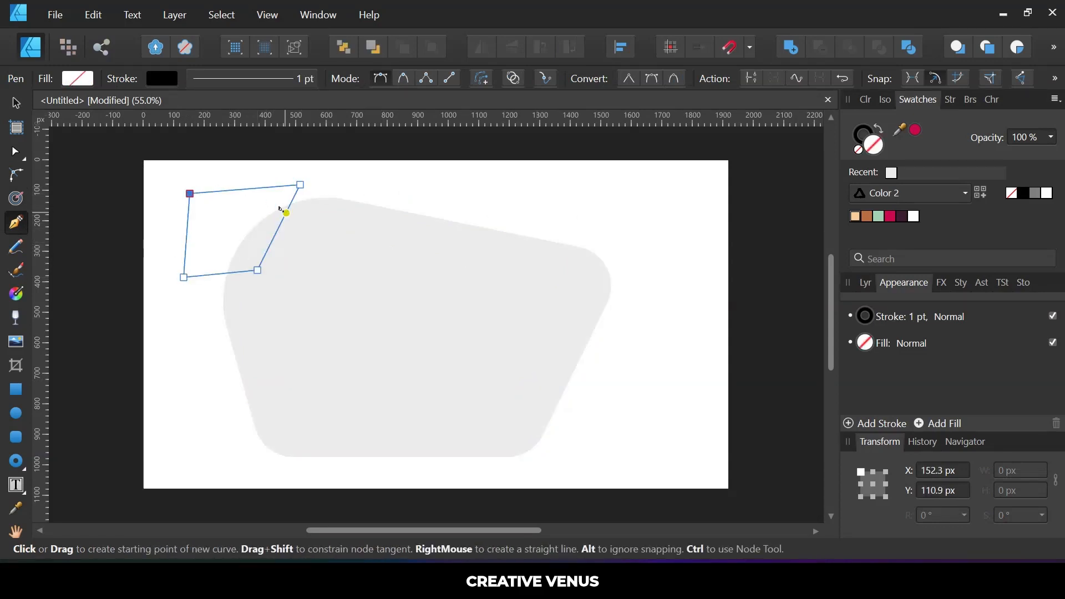
# - Draw a closed outline with curved segments over the shape's upper-right area using the Pen tool
pyautogui.click(528, 188)
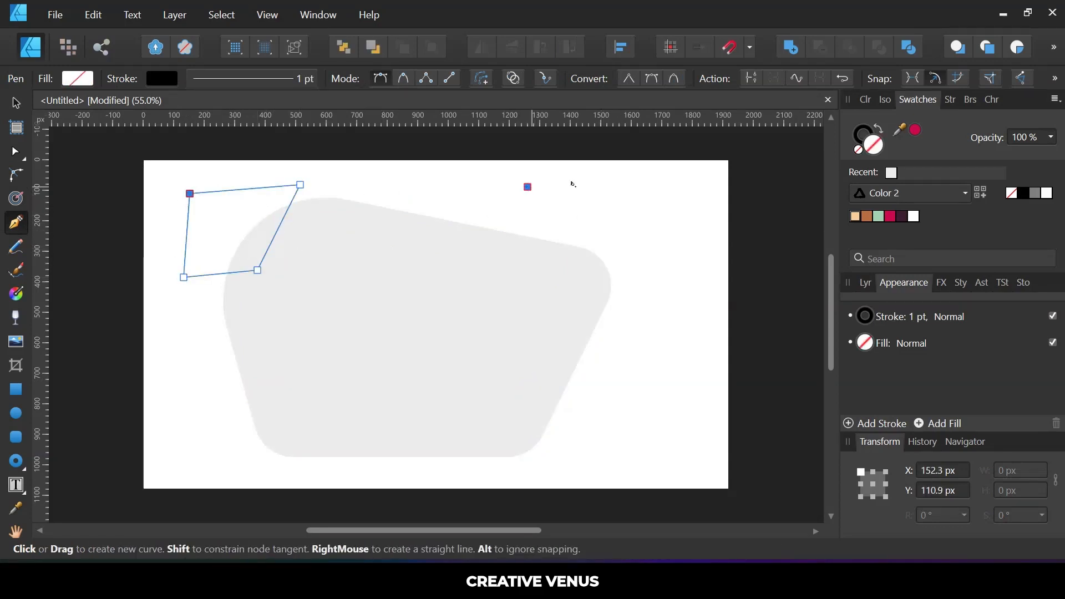
pyautogui.moveTo(656, 187); pyautogui.dragTo(655, 261)
pyautogui.moveTo(656, 300); pyautogui.dragTo(604, 352)
pyautogui.moveTo(466, 300); pyautogui.dragTo(498, 333)
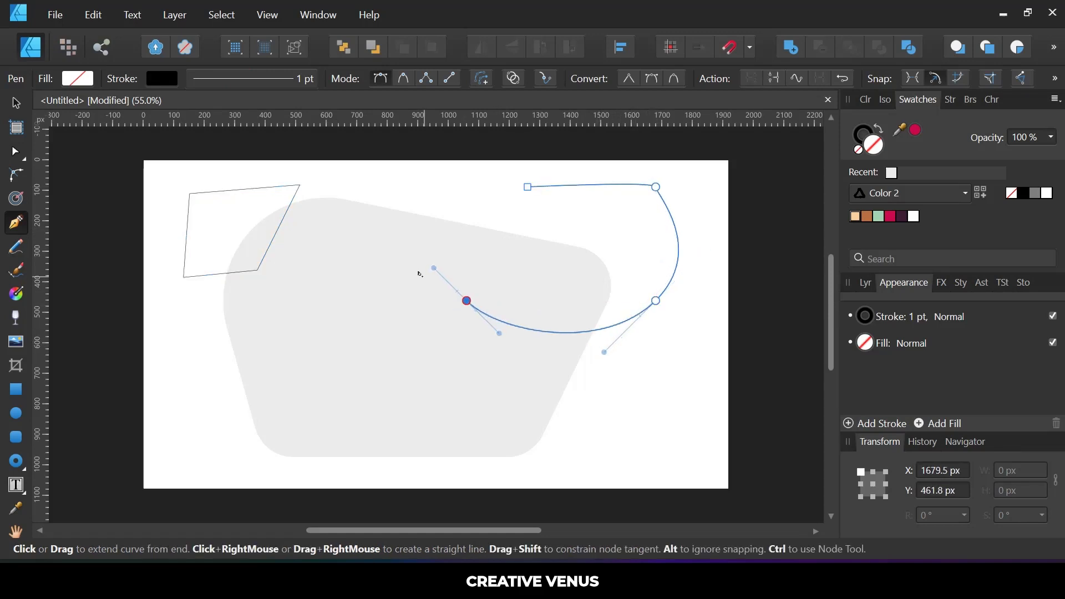
pyautogui.moveTo(528, 187); pyautogui.dragTo(564, 204)
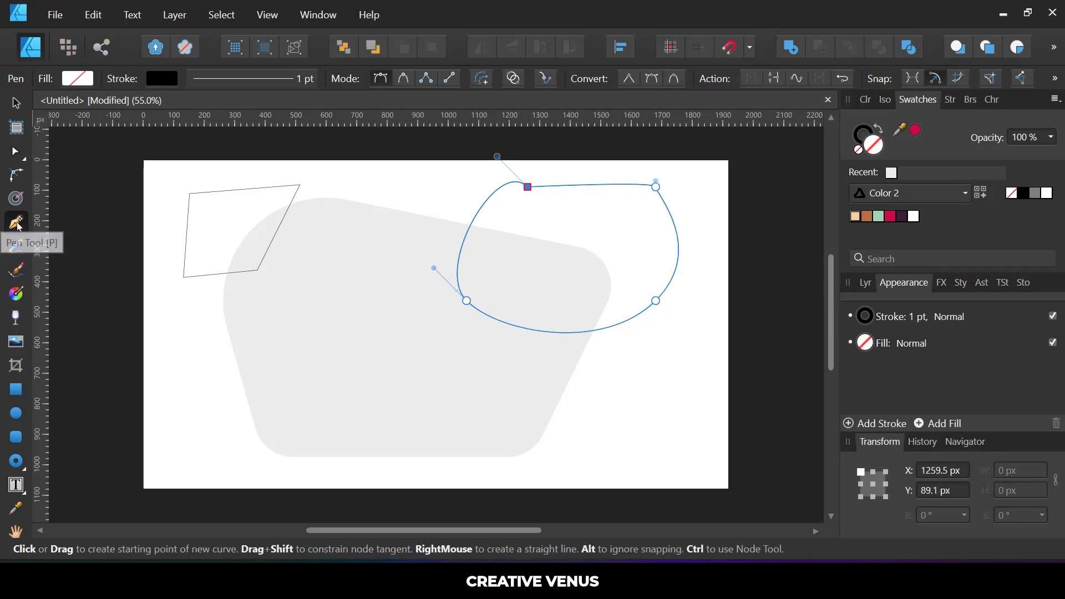
# - Draw a looping 1 pt freehand line with the Pencil and a looping 16 px stroke with the Vector Brush across the shape
pyautogui.click(15, 246)
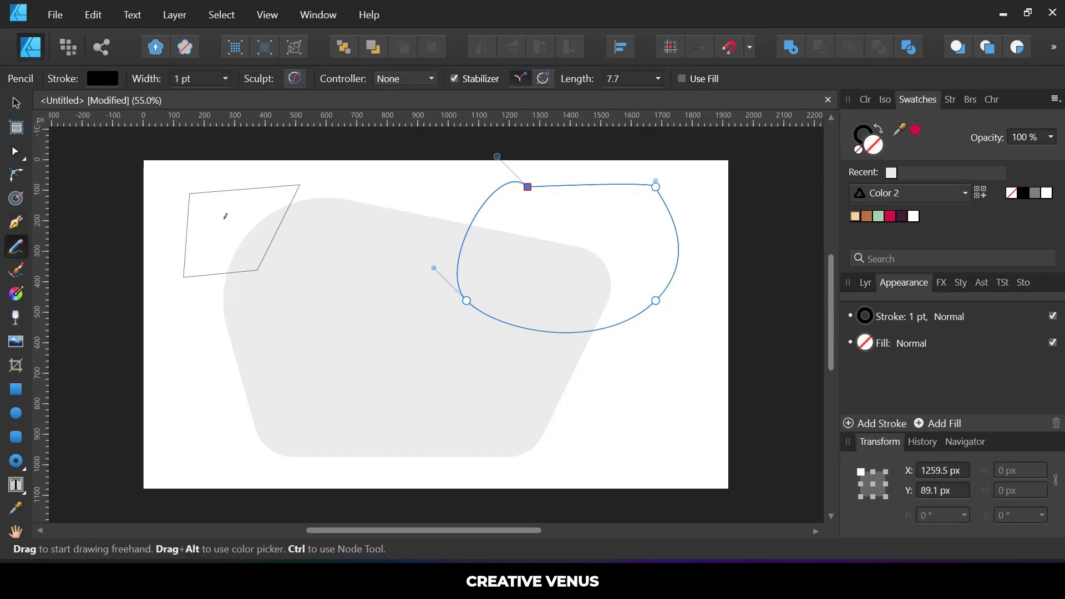
pyautogui.moveTo(297, 260)
pyautogui.mouseDown()
pyautogui.moveTo(414, 382)
pyautogui.moveTo(585, 261)
pyautogui.moveTo(268, 264)
pyautogui.moveTo(379, 232)
pyautogui.mouseUp()
pyautogui.click(16, 270)
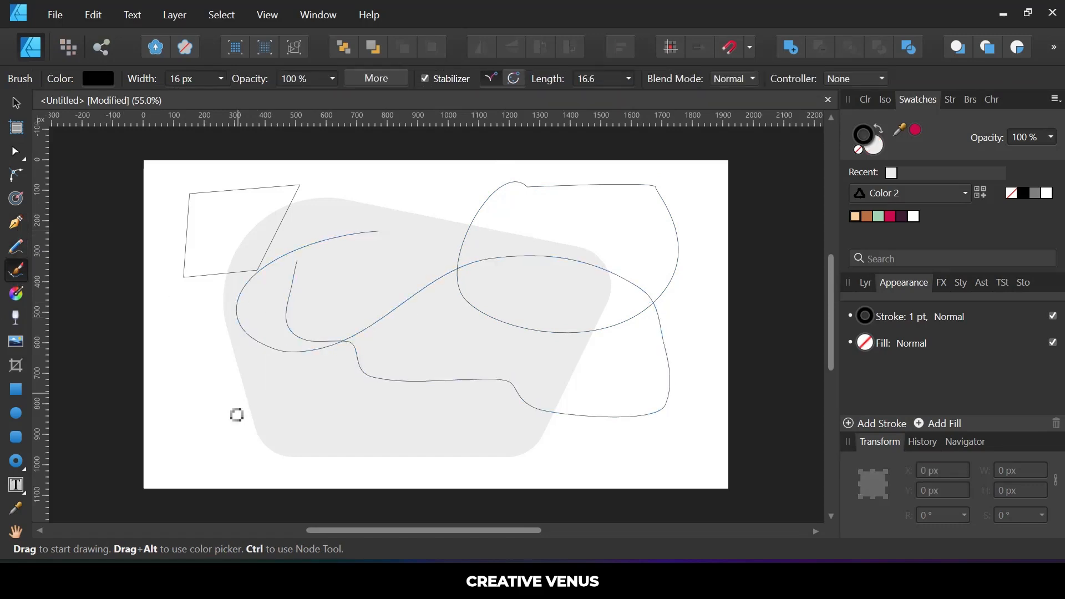
pyautogui.moveTo(217, 420)
pyautogui.mouseDown()
pyautogui.moveTo(429, 367)
pyautogui.moveTo(357, 404)
pyautogui.moveTo(613, 300)
pyautogui.mouseUp()
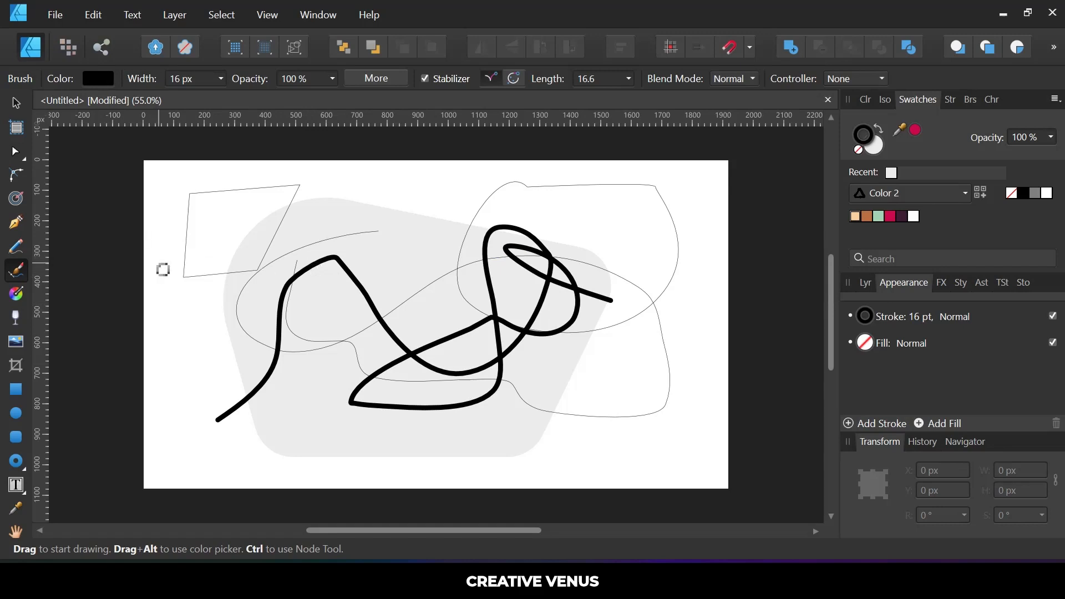
# - Apply a linear white-to-grey gradient fill to the thick brush stroke, running from its upper right to its lower left
pyautogui.click(17, 294)
pyautogui.moveTo(189, 192); pyautogui.dragTo(258, 265)
pyautogui.moveTo(606, 198); pyautogui.dragTo(217, 413)
pyautogui.click(658, 397)
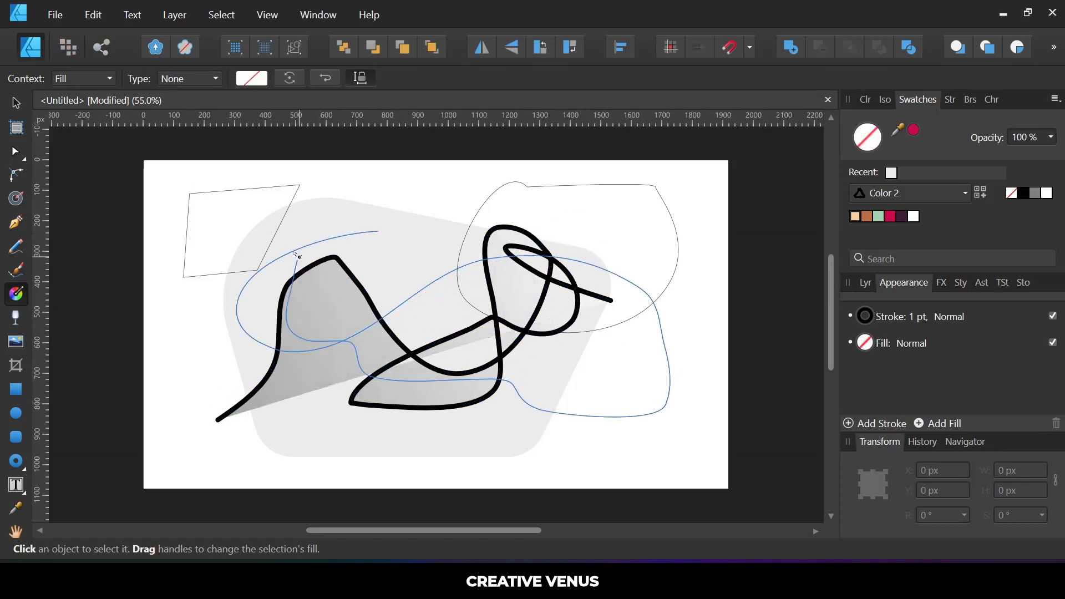
# - Select all the drawn objects and delete them from the page
pyautogui.hotkey('ctrl', 'a')
pyautogui.click(17, 103)
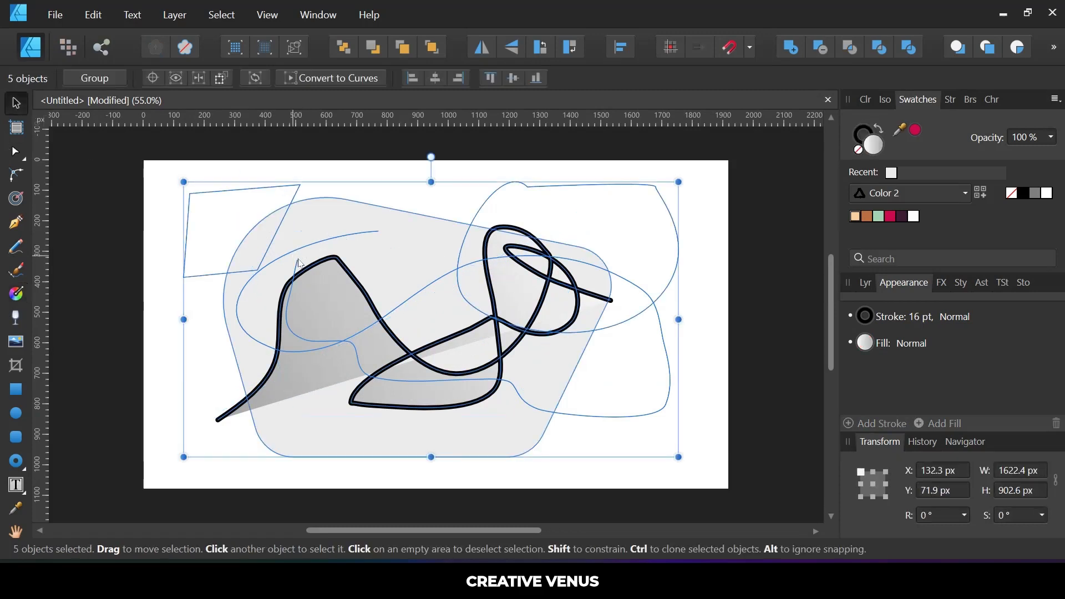
pyautogui.press('Delete')
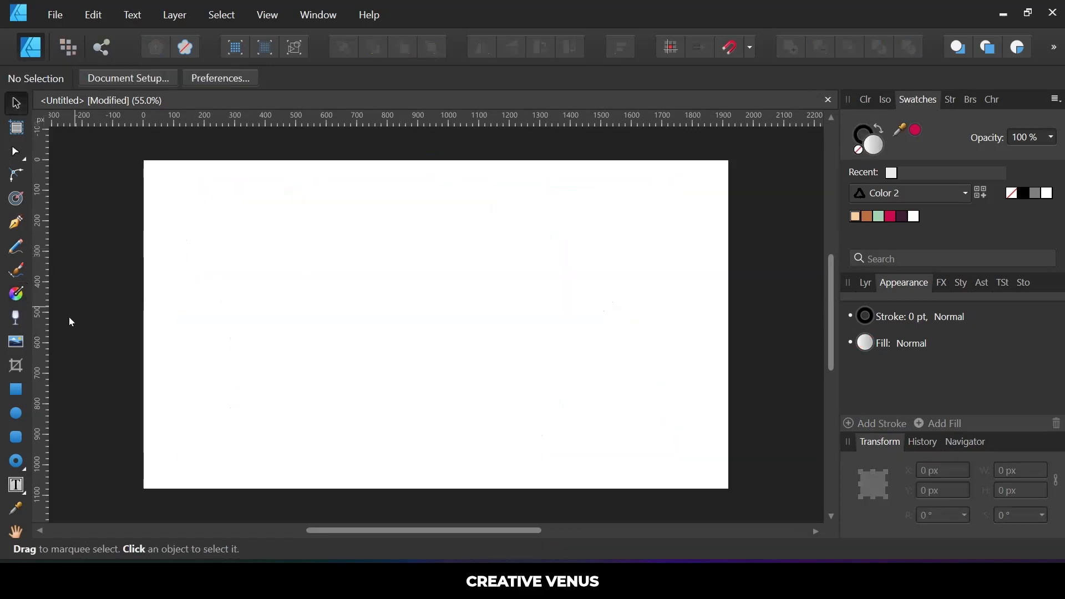
# - Draw a rectangle about 644 by 495 px, run its linear gradient from the upper-right to the lower-left corner, and open the gradient settings
pyautogui.click(16, 390)
pyautogui.moveTo(348, 236); pyautogui.dragTo(545, 387)
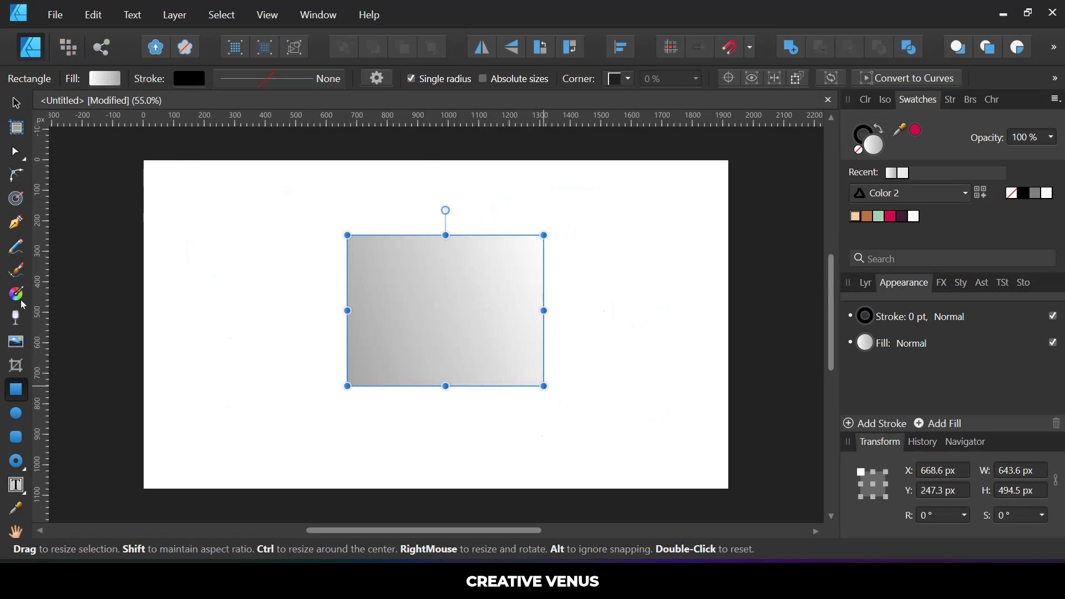
pyautogui.click(16, 294)
pyautogui.moveTo(530, 240); pyautogui.dragTo(356, 384)
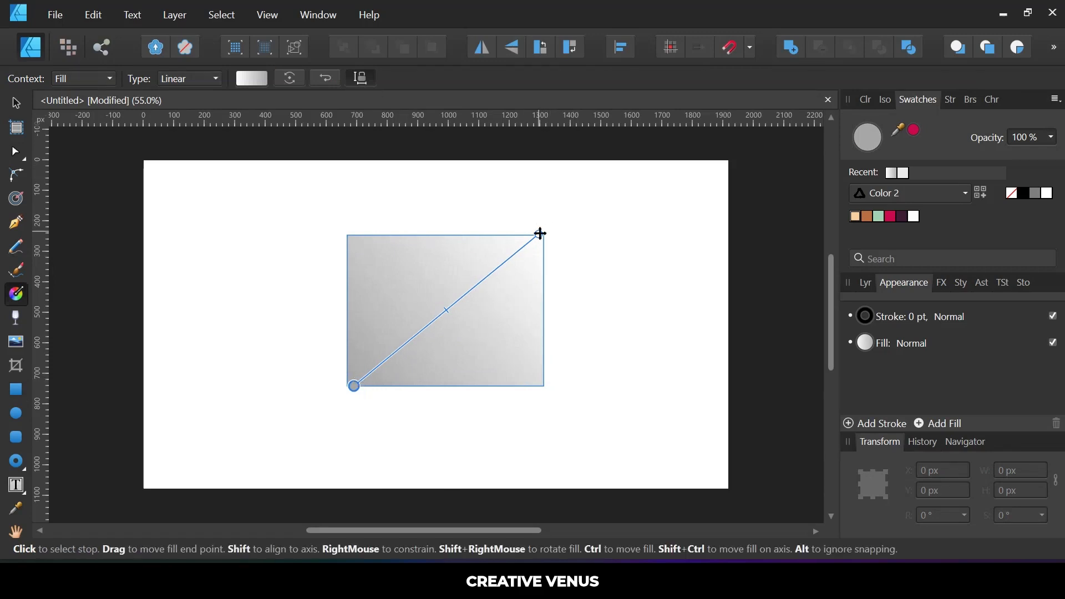
pyautogui.click(256, 78)
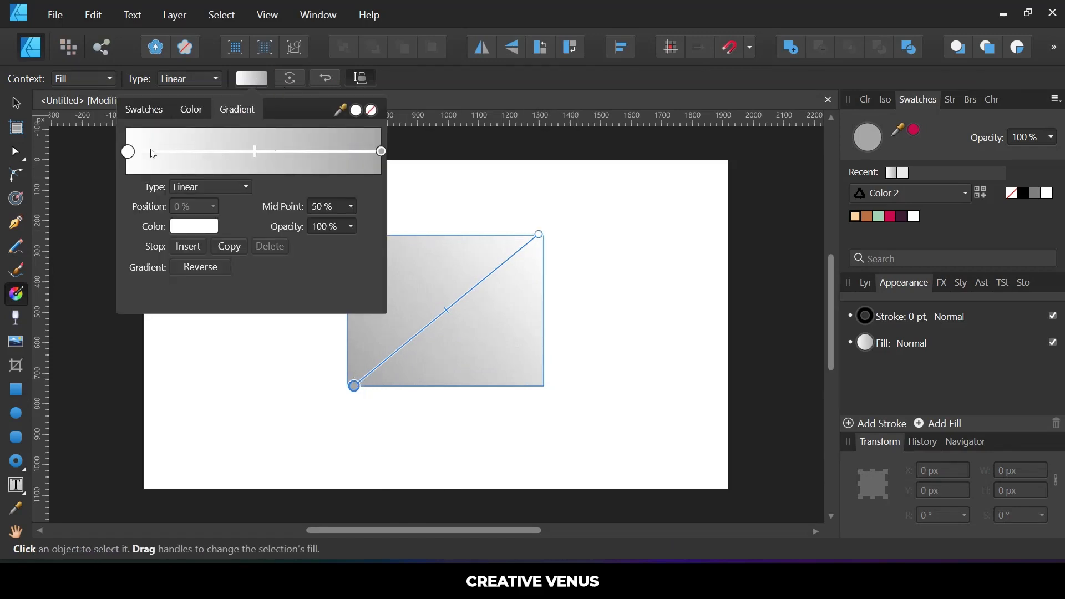
# - Apply a linear transparency from the rectangle's upper-left corner toward its centre, and crop away the rectangle's lower part
pyautogui.click(16, 318)
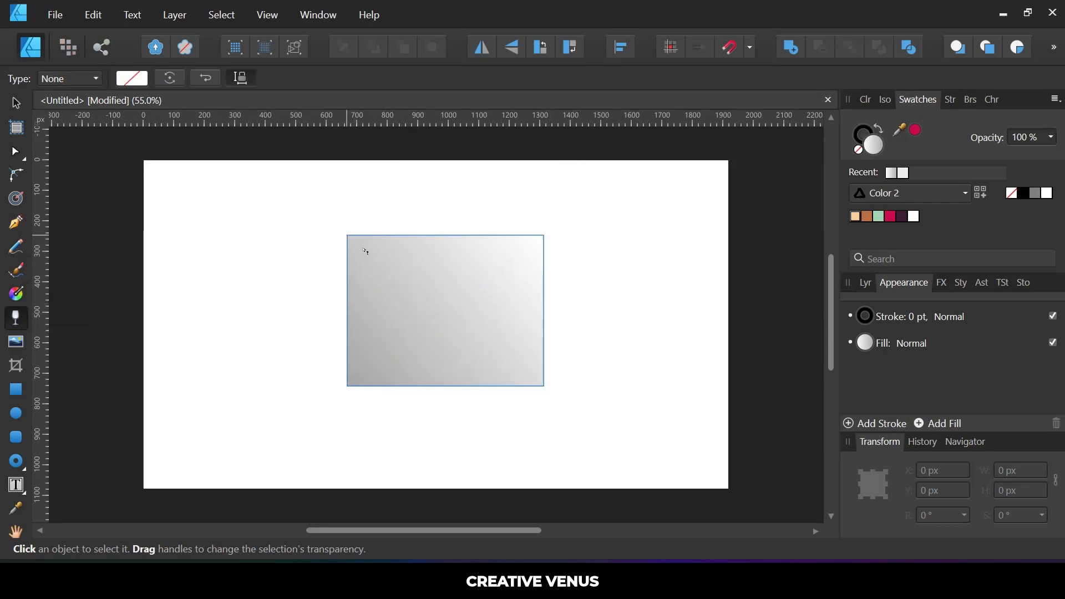
pyautogui.moveTo(347, 235); pyautogui.dragTo(416, 315)
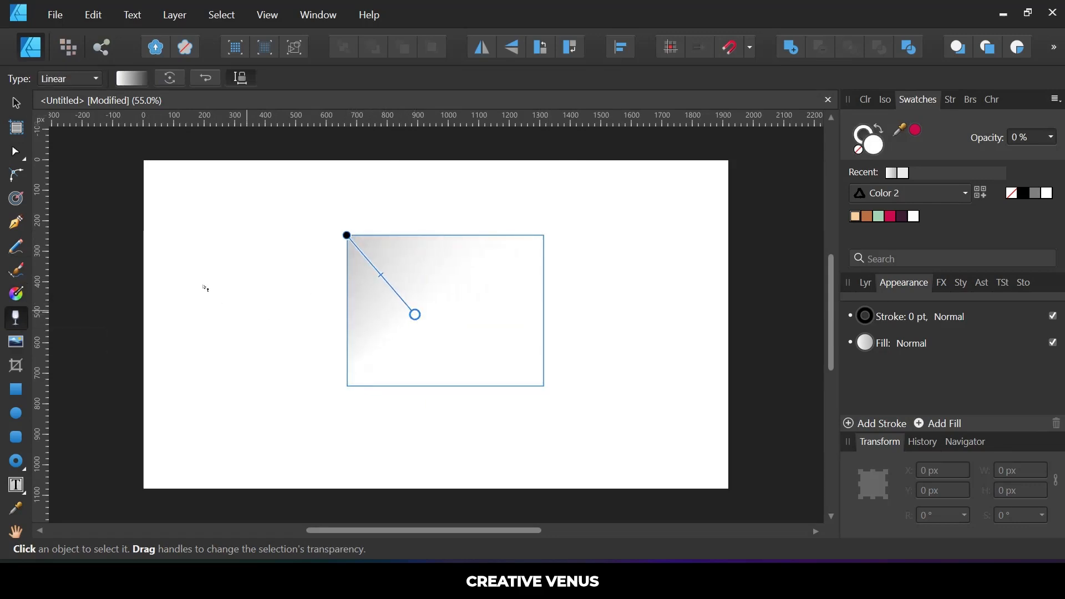
pyautogui.click(20, 374)
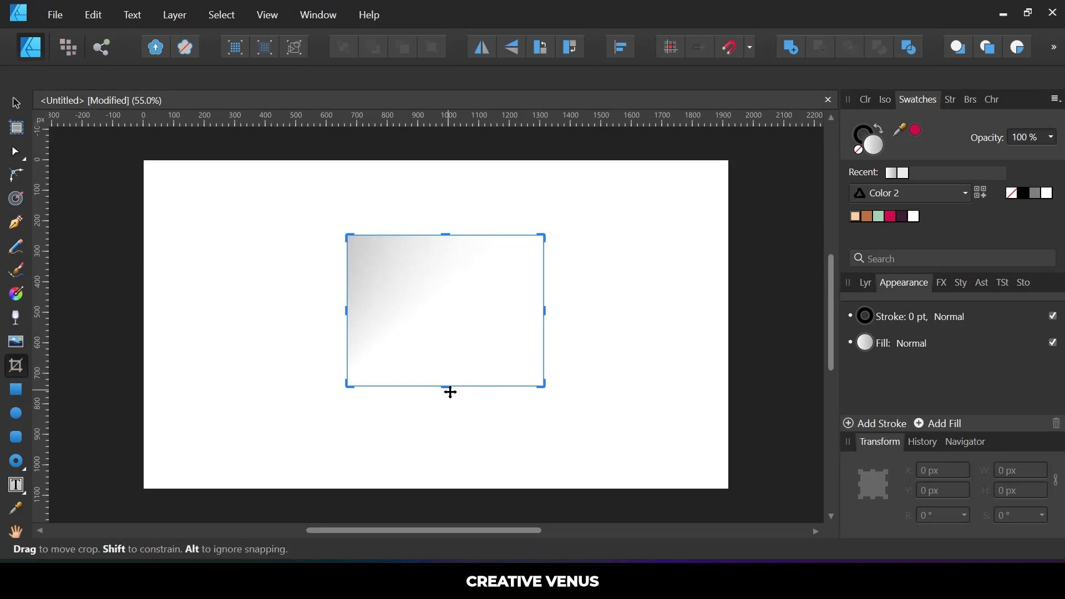
pyautogui.moveTo(451, 392); pyautogui.dragTo(446, 287)
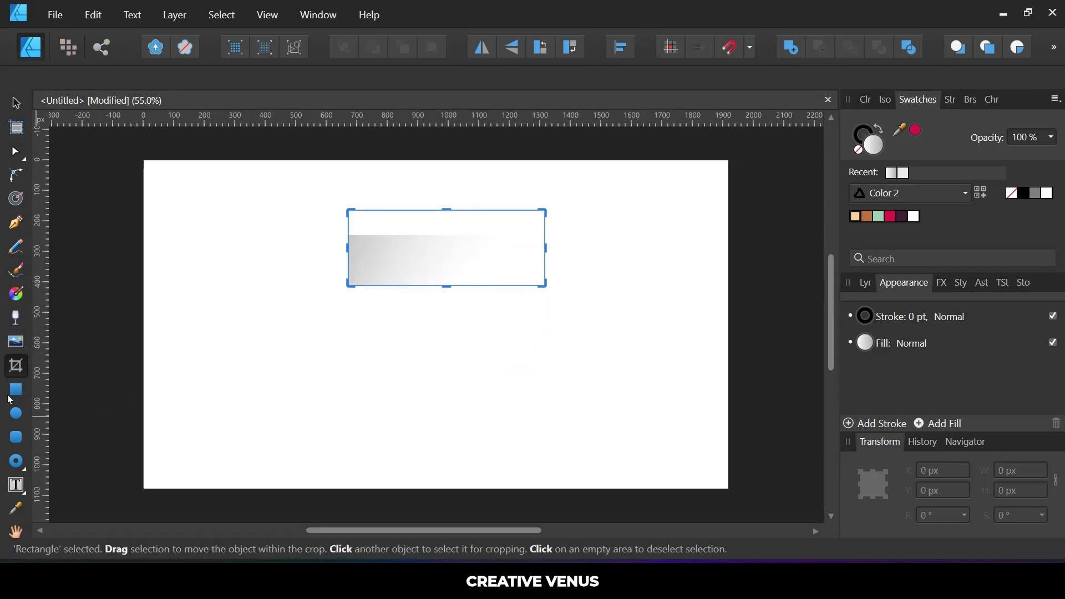
# - Create a text frame about 478 by 438 px containing the sample text "sdfsdfdsf" and set the font size to 200 pt
pyautogui.click(16, 487)
pyautogui.moveTo(249, 275); pyautogui.dragTo(396, 408)
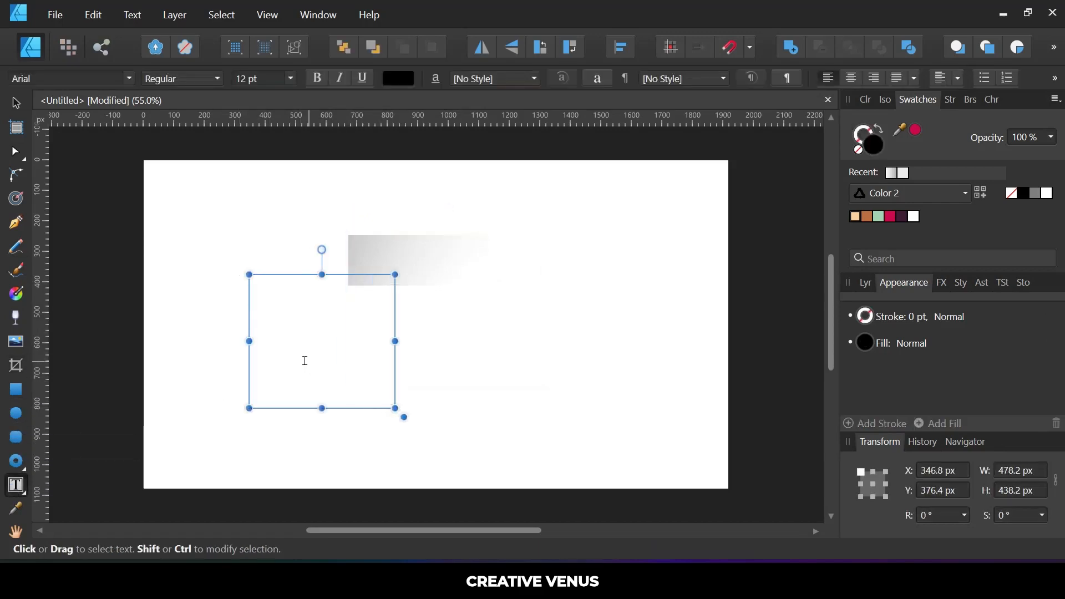
pyautogui.click(297, 359)
pyautogui.press('Escape')
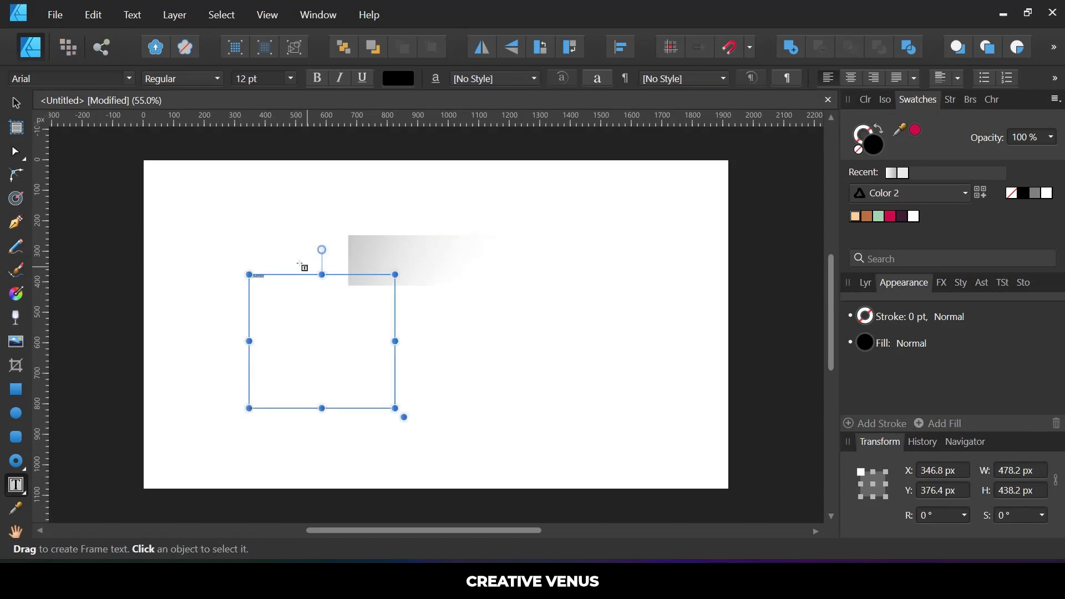
pyautogui.click(266, 80)
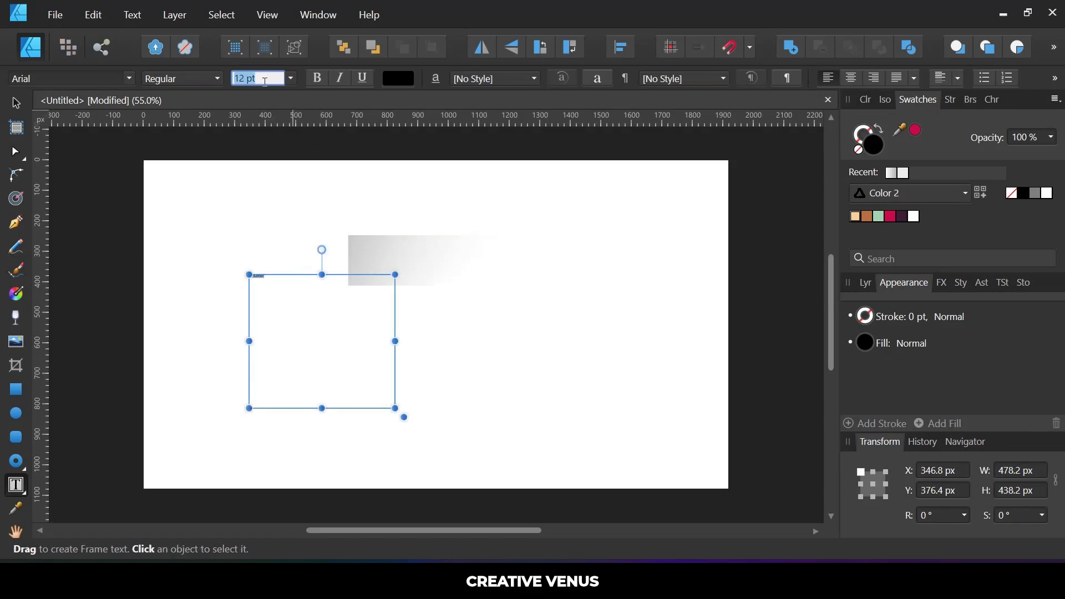
pyautogui.write('200')
pyautogui.press('Return')
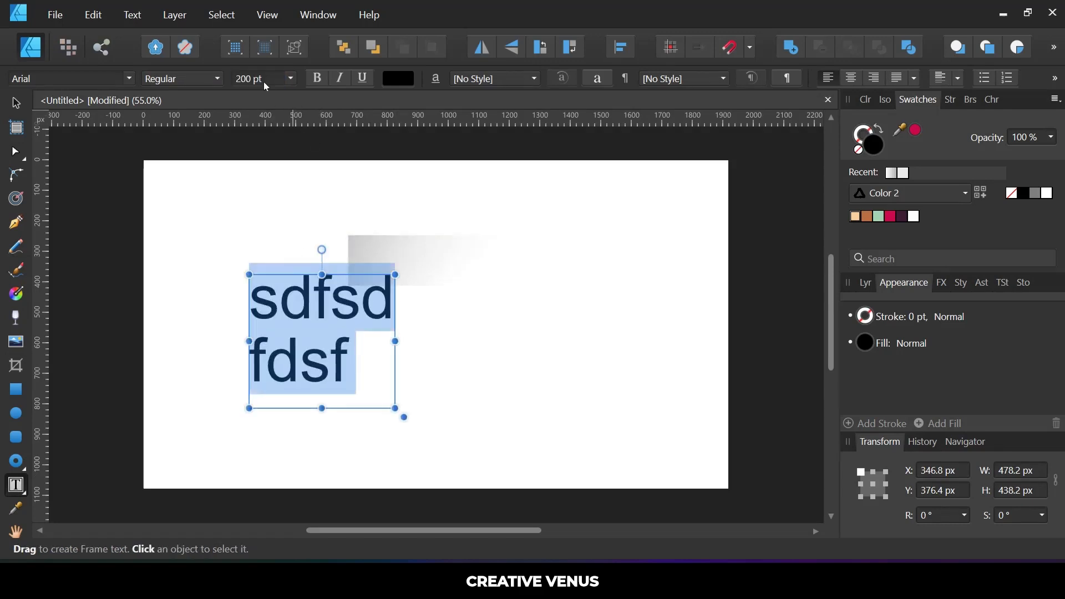
# - Sample the black colour of the frame text with the Color Picker
pyautogui.click(20, 511)
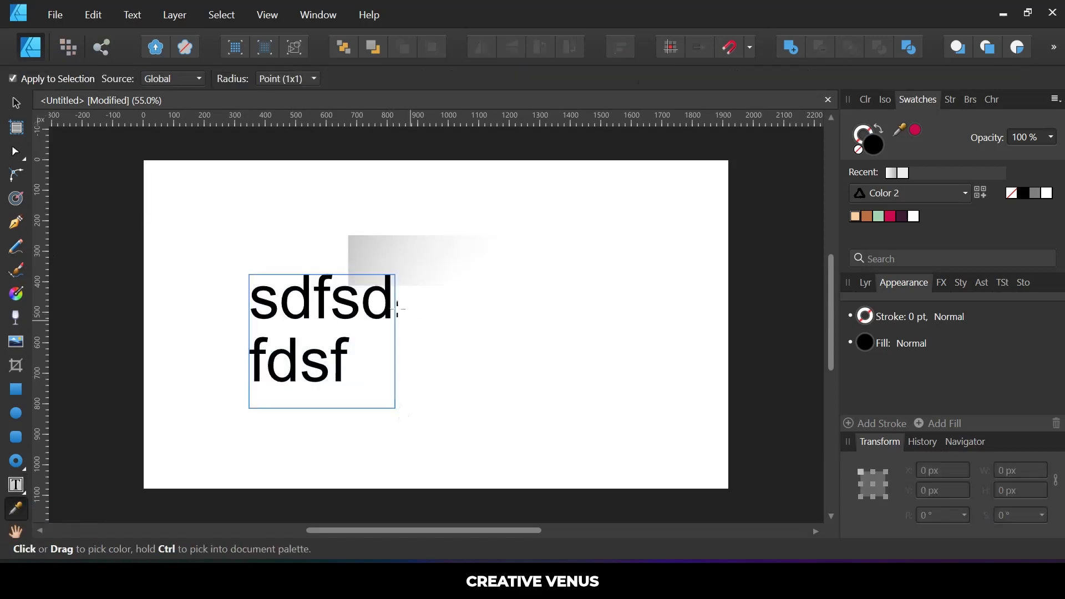
pyautogui.click(394, 306)
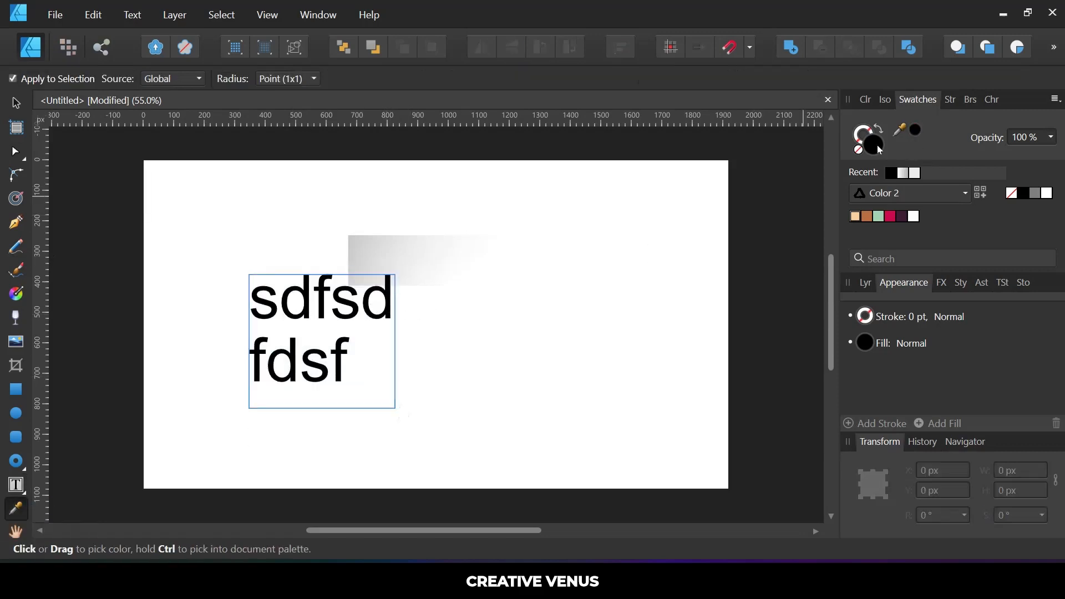
# - Select the text frame and the cropped rectangle and delete both from the page
pyautogui.click(17, 533)
pyautogui.moveTo(575, 318); pyautogui.dragTo(550, 331)
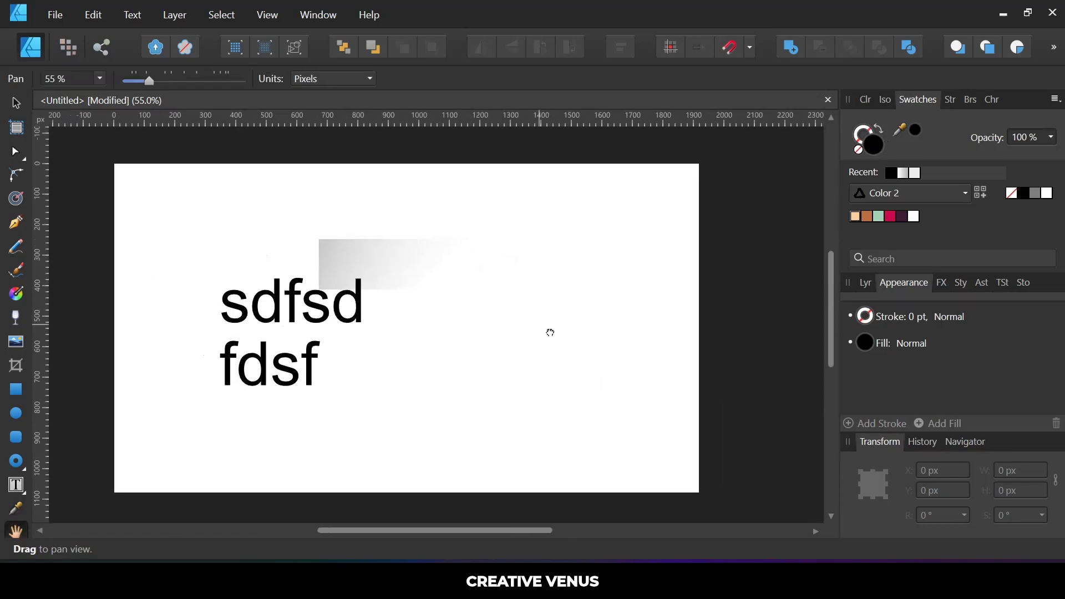
pyautogui.click(12, 107)
pyautogui.hotkey('ctrl', 'a')
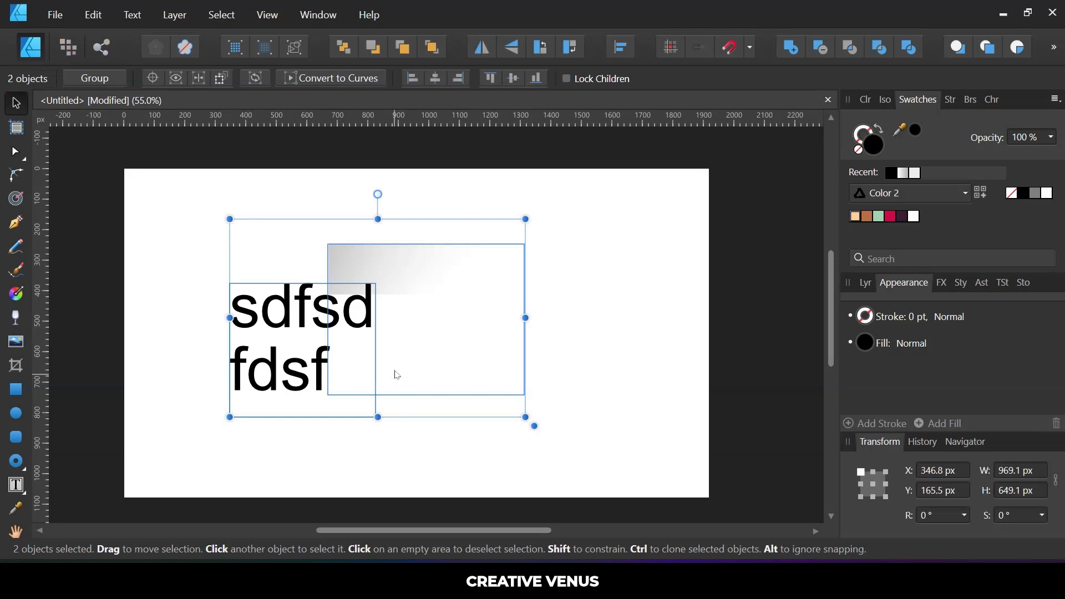
pyautogui.press('Delete')
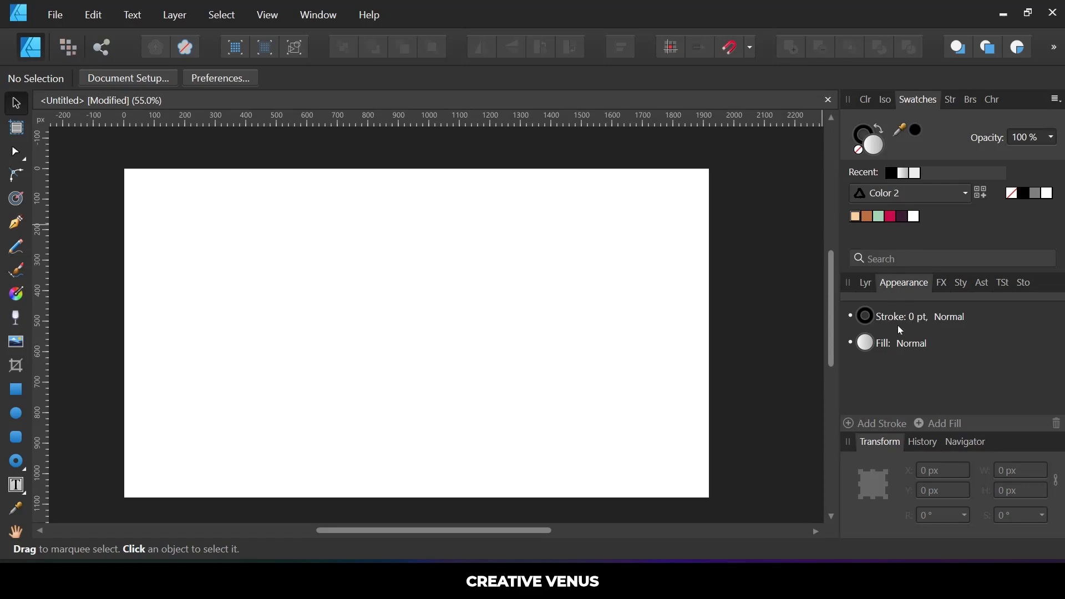
# - Draw a rectangle about 773 by 522 px on the blank page and set its stroke width to 2.4 pt
pyautogui.click(16, 390)
pyautogui.moveTo(359, 251); pyautogui.dragTo(598, 414)
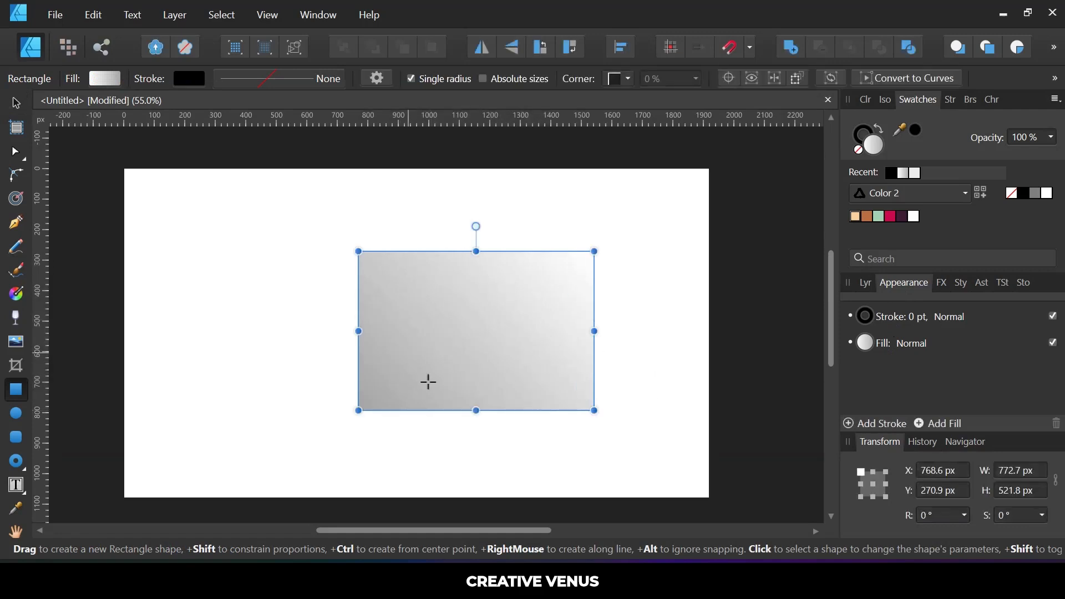
pyautogui.click(915, 321)
pyautogui.click(915, 319)
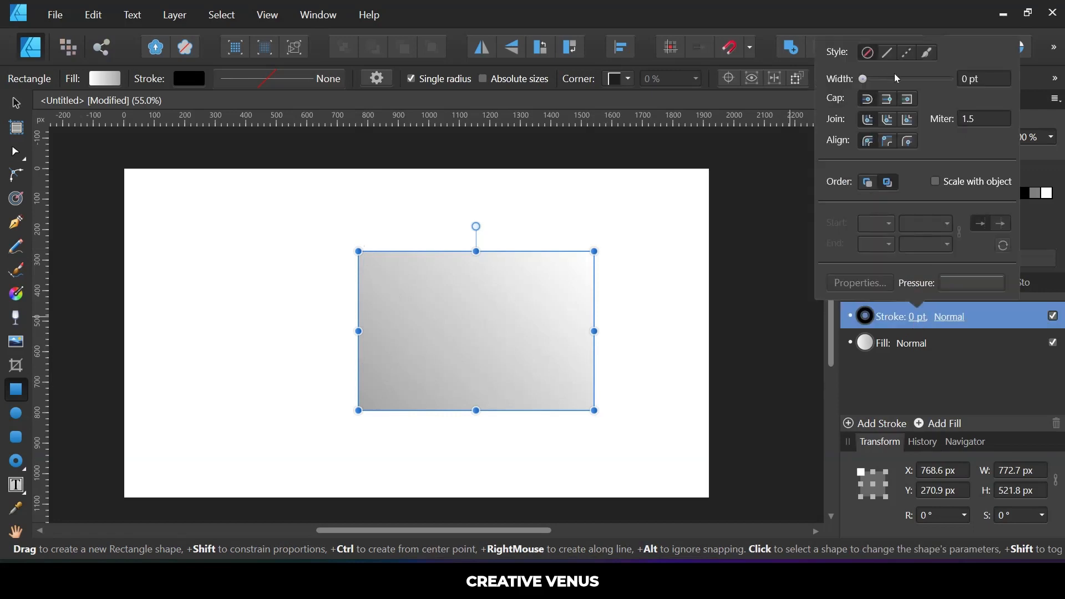
pyautogui.moveTo(867, 80); pyautogui.dragTo(889, 80)
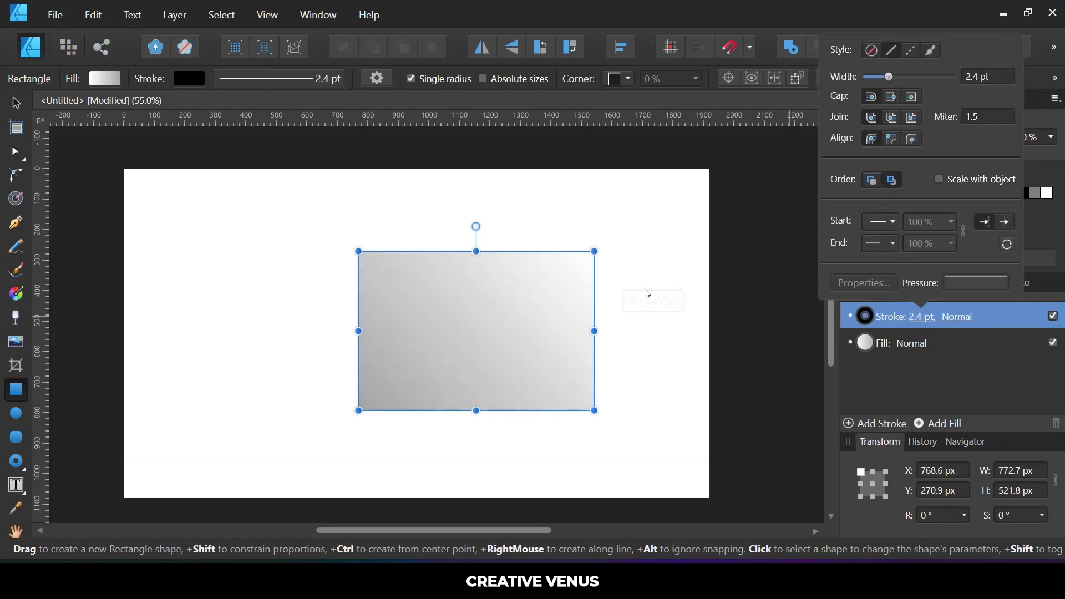
pyautogui.click(647, 294)
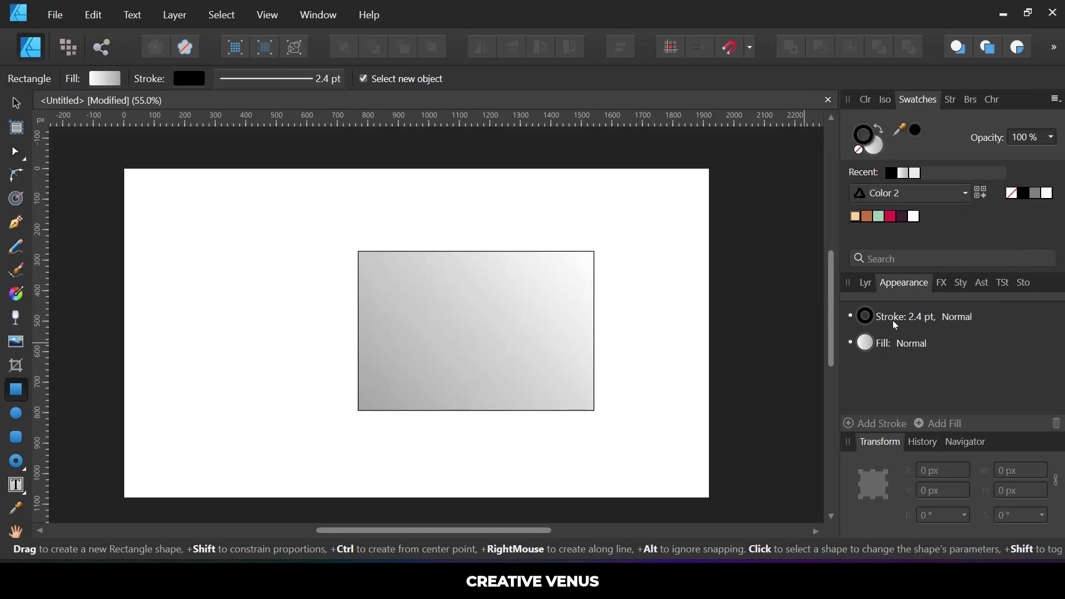
pyautogui.click(549, 345)
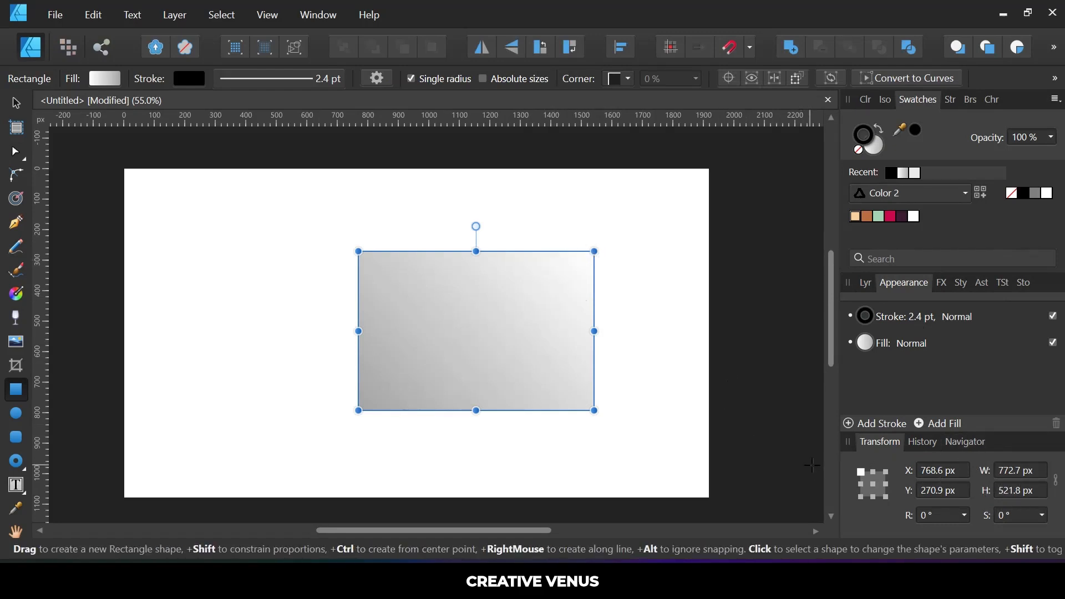
# - Move the rectangle toward the page's lower left and place two overlapping copies of it up and to the right
pyautogui.click(866, 284)
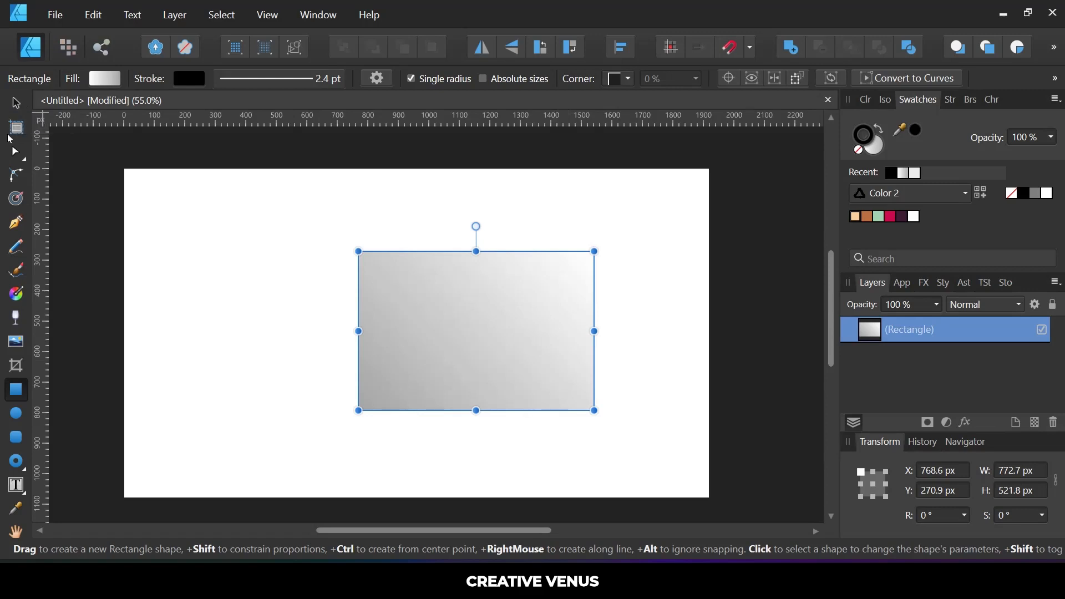
pyautogui.click(13, 105)
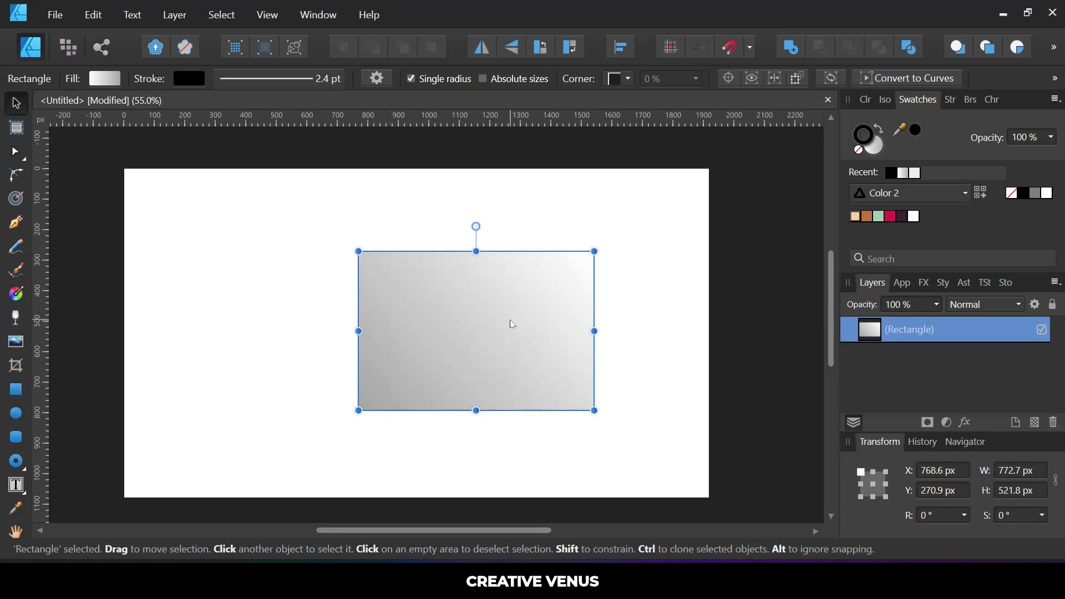
pyautogui.moveTo(511, 323)
pyautogui.mouseDown()
pyautogui.moveTo(412, 358)
pyautogui.moveTo(424, 304)
pyautogui.mouseUp()
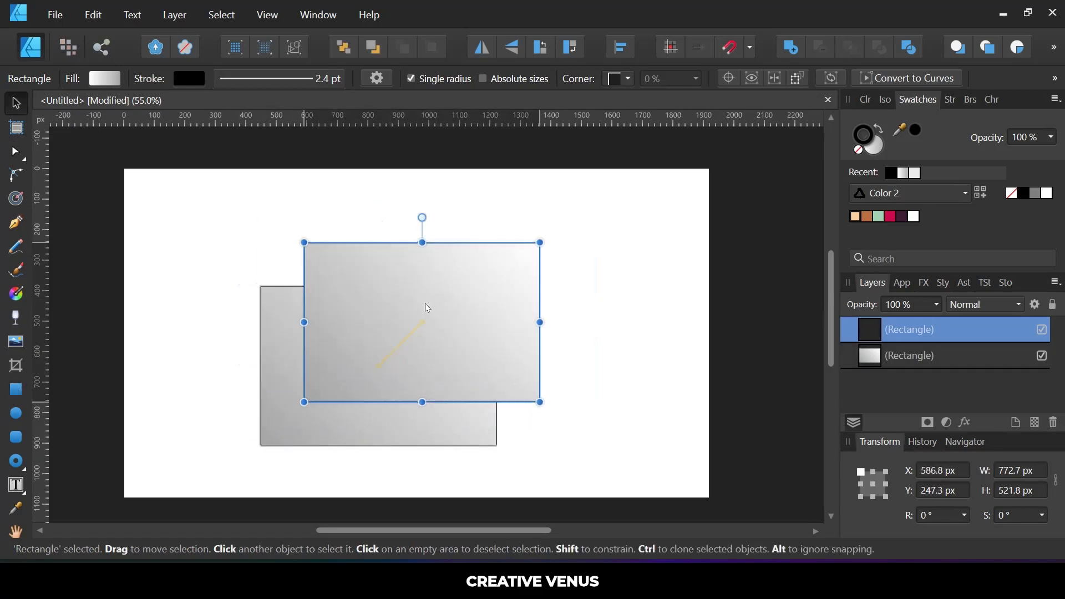
pyautogui.hotkey('ctrl', 'd')
pyautogui.click(442, 344)
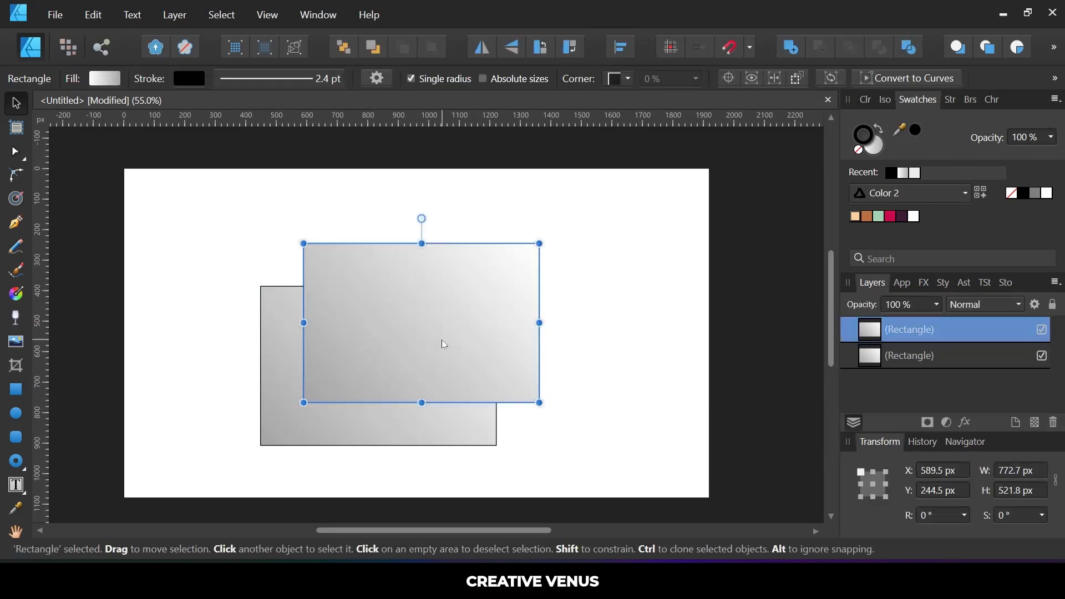
pyautogui.hotkey('ctrl', 'j')
pyautogui.moveTo(442, 324); pyautogui.dragTo(499, 322)
# - Select each rectangle in the layer stack in turn and look through the blend modes for the topmost one
pyautogui.click(934, 356)
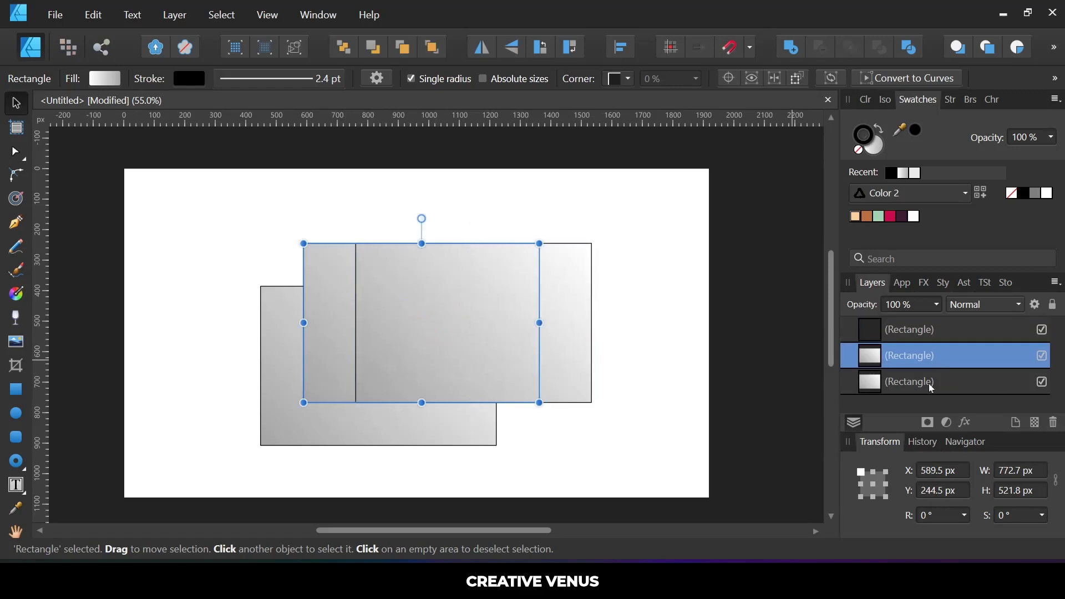
pyautogui.click(928, 382)
pyautogui.click(932, 355)
pyautogui.click(932, 335)
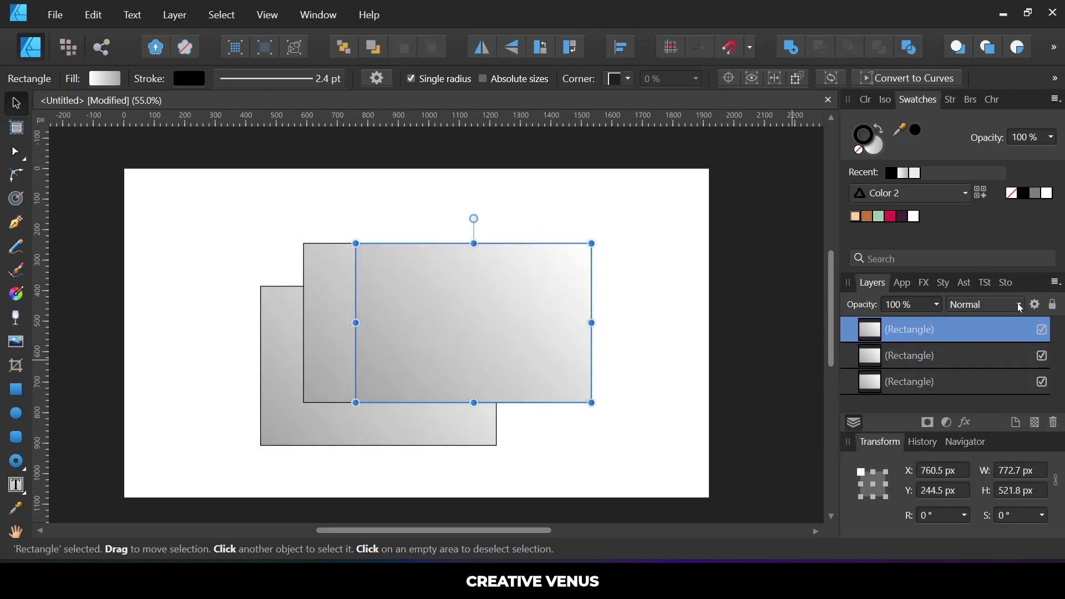
pyautogui.click(1021, 308)
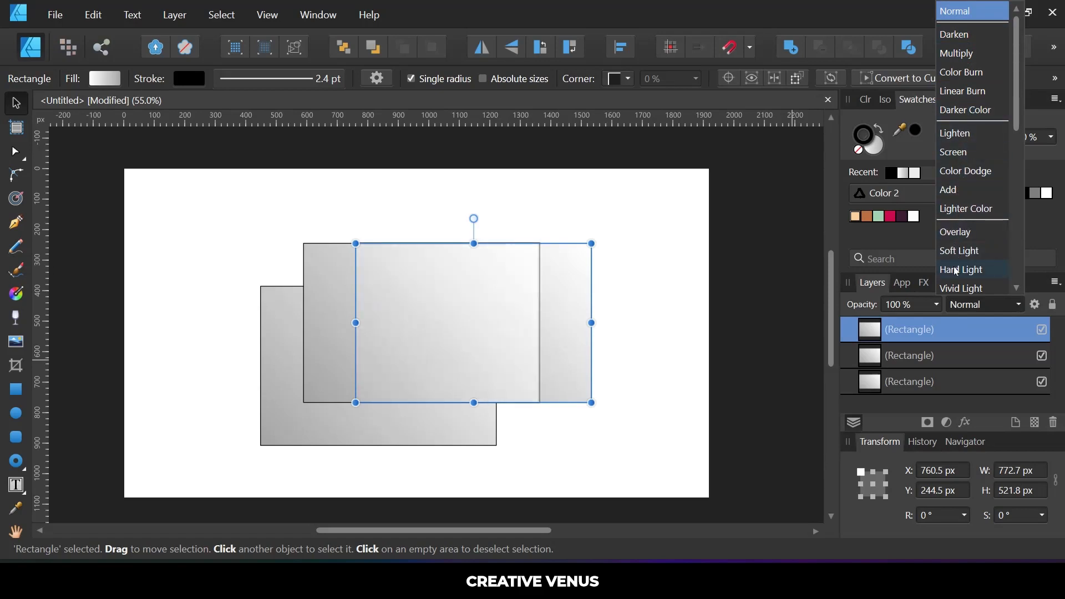
pyautogui.click(926, 314)
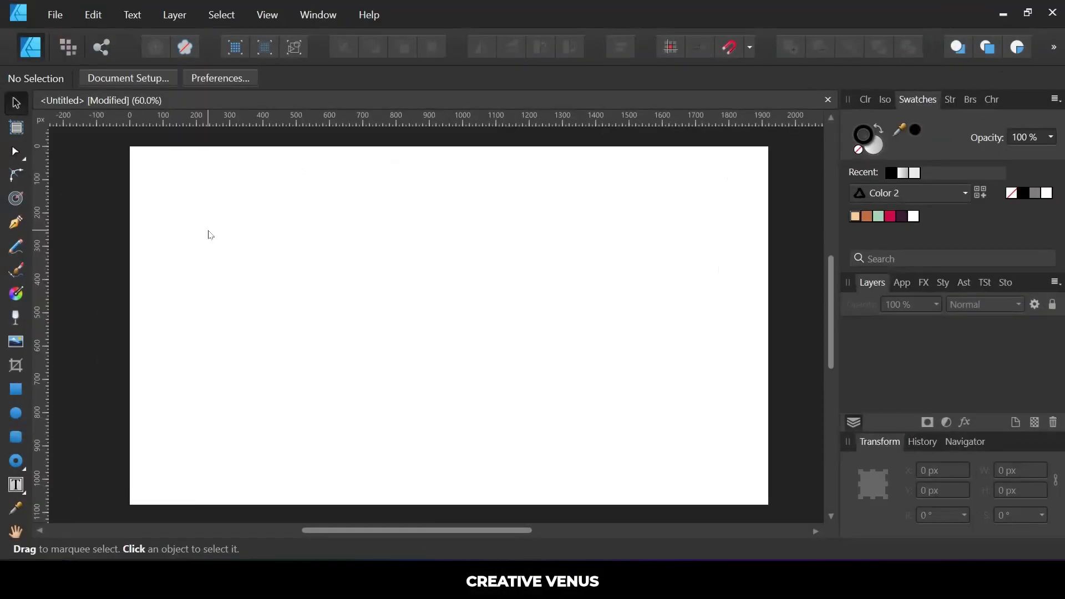
# - Turn on snapping and draw a 1920 by 1080 px rectangle that covers the whole page
pyautogui.click(18, 391)
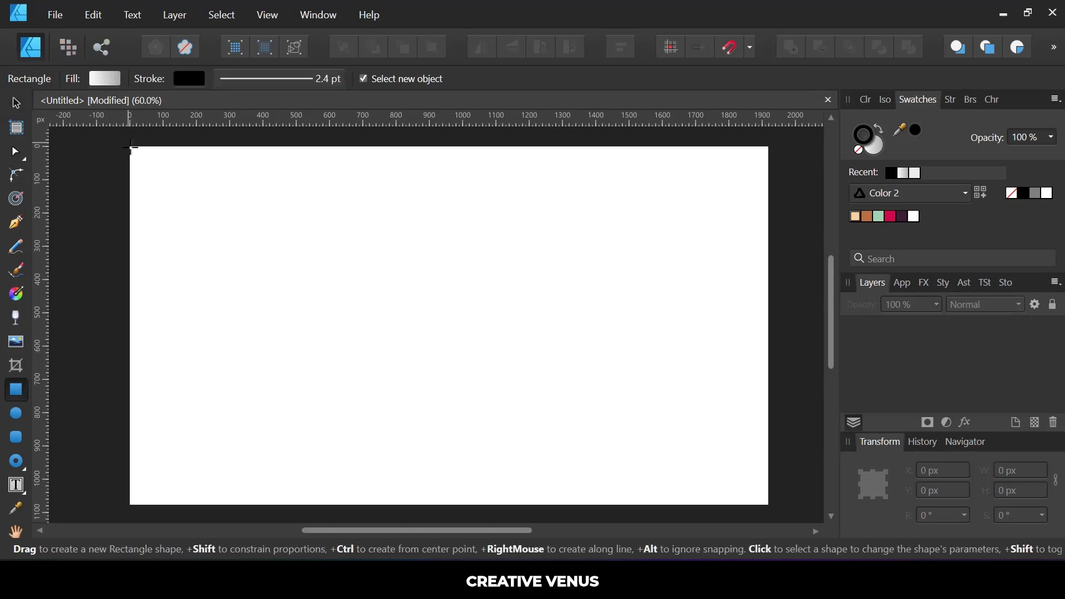
pyautogui.click(730, 50)
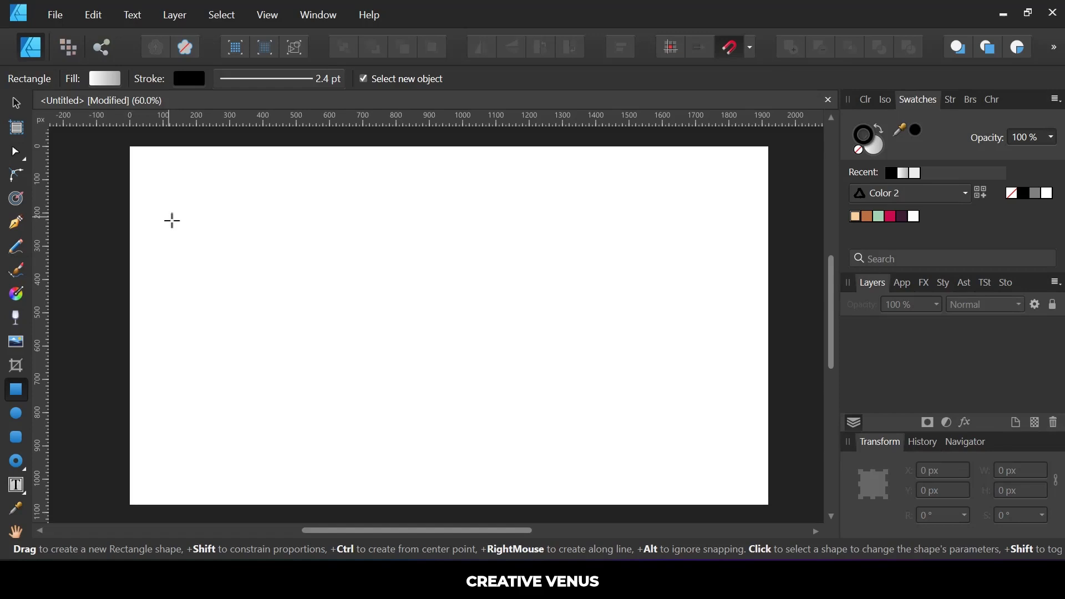
pyautogui.moveTo(132, 149); pyautogui.dragTo(768, 477)
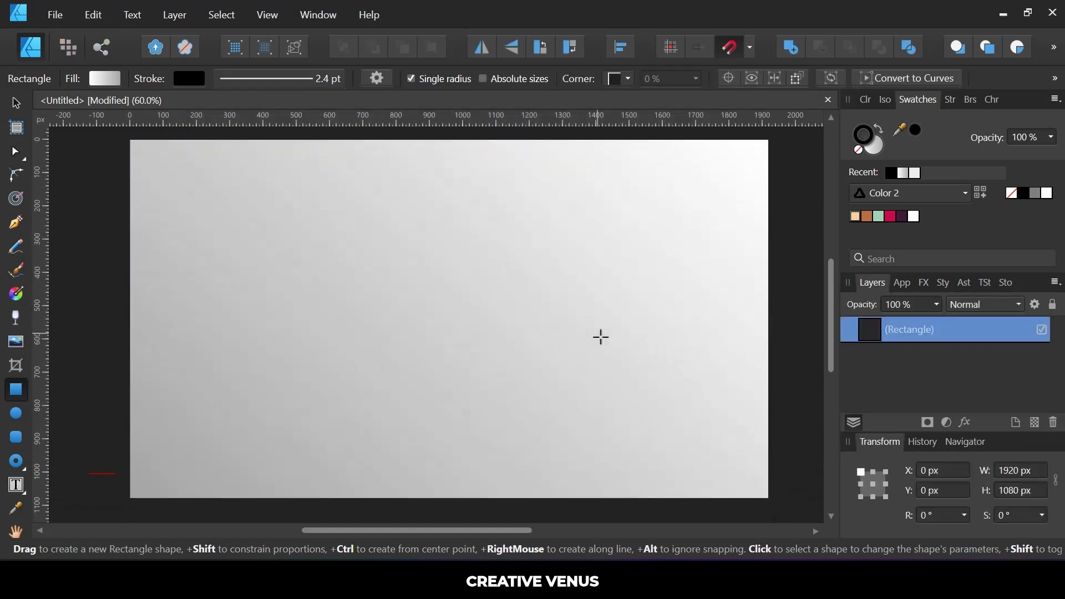
# - Give the page-sized rectangle the dark purple Color 2 swatch as stroke and fill, and hide its stroke
pyautogui.click(15, 105)
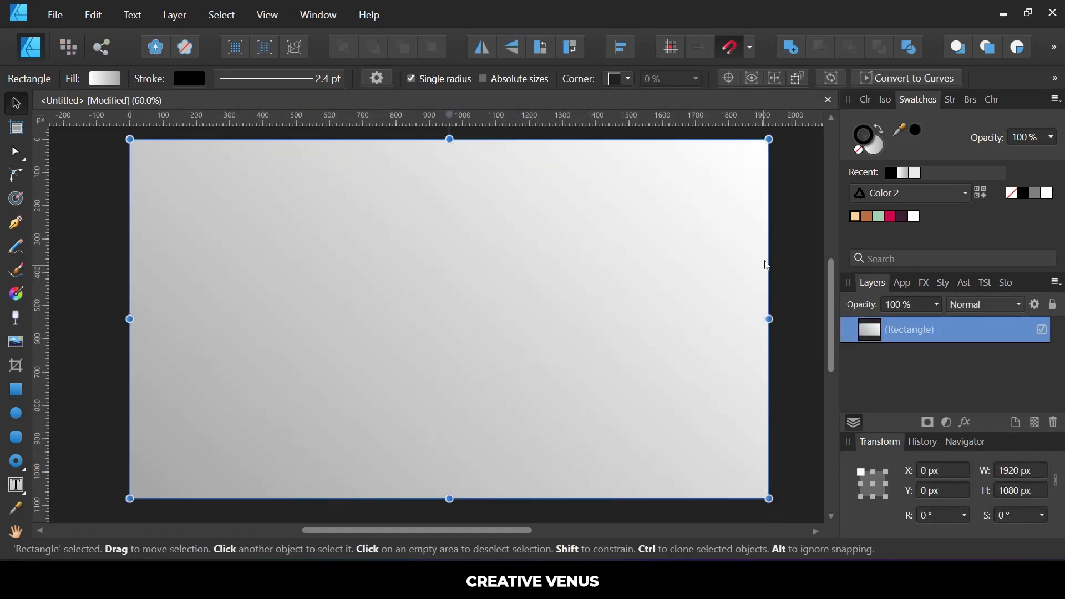
pyautogui.click(902, 220)
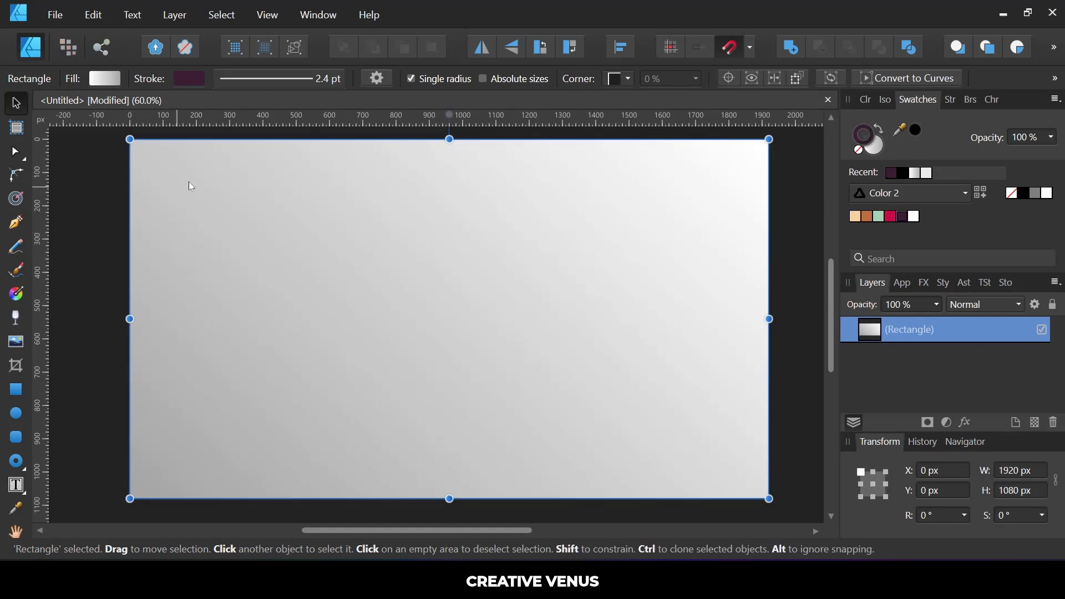
pyautogui.click(905, 283)
pyautogui.click(951, 345)
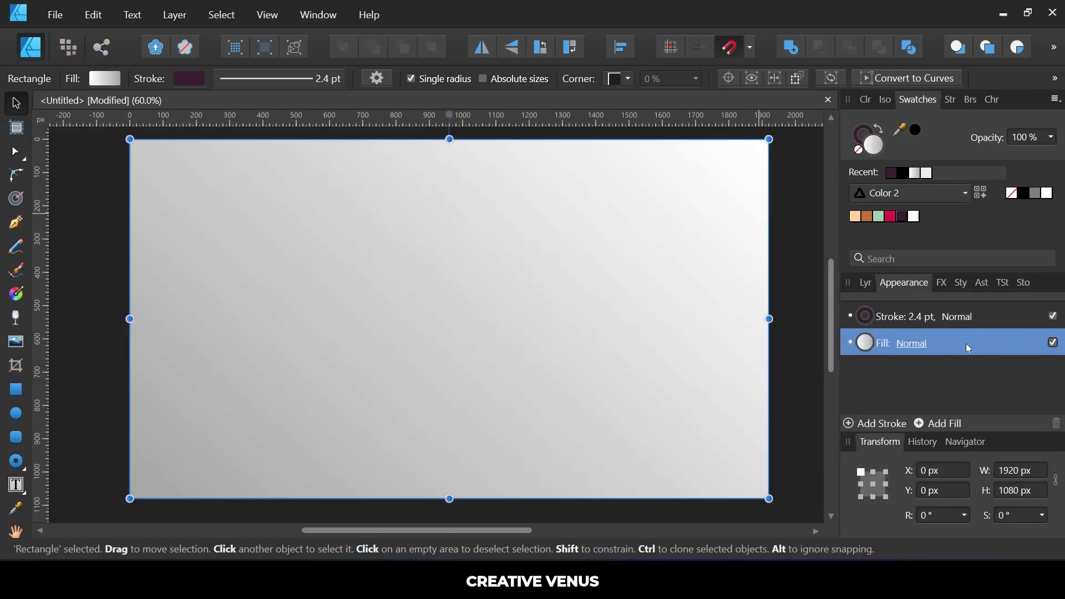
pyautogui.click(905, 218)
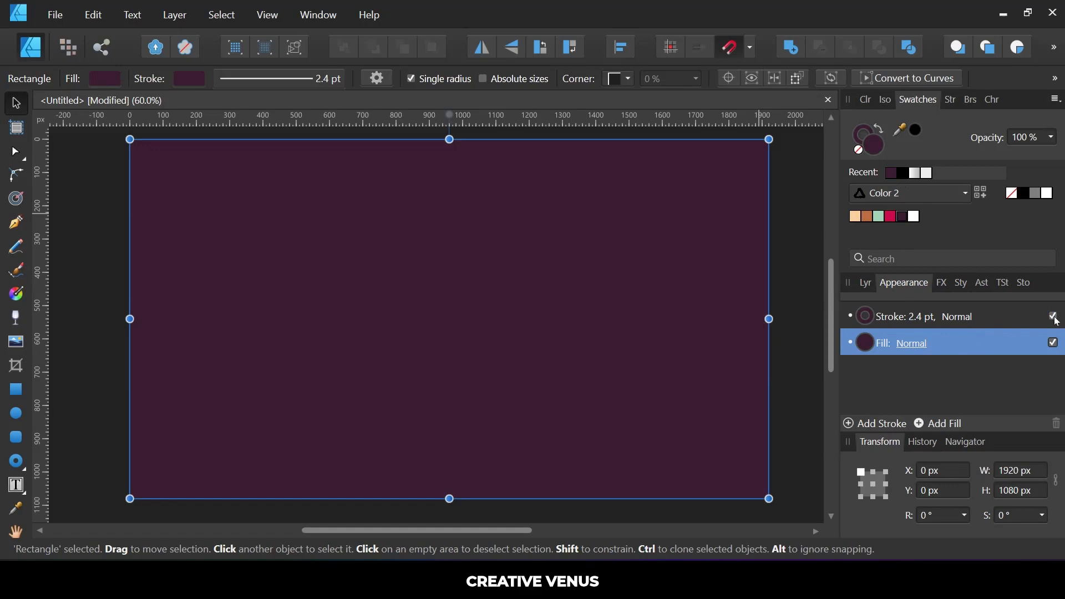
pyautogui.click(801, 254)
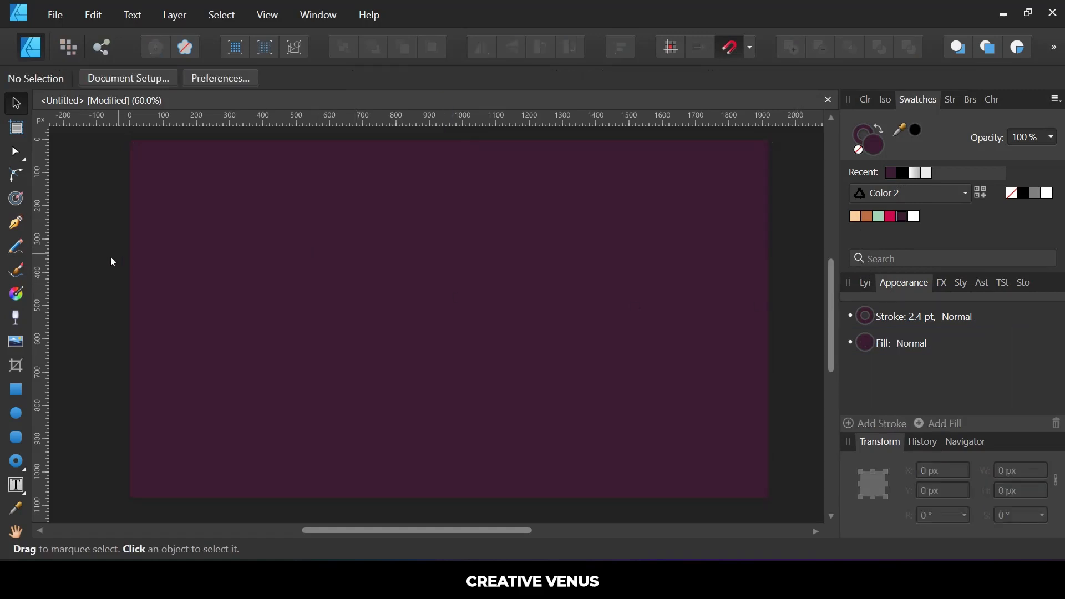
# - Turn off snapping for freehand drawing with the Pen tool and fit the whole page with space around it
pyautogui.click(17, 225)
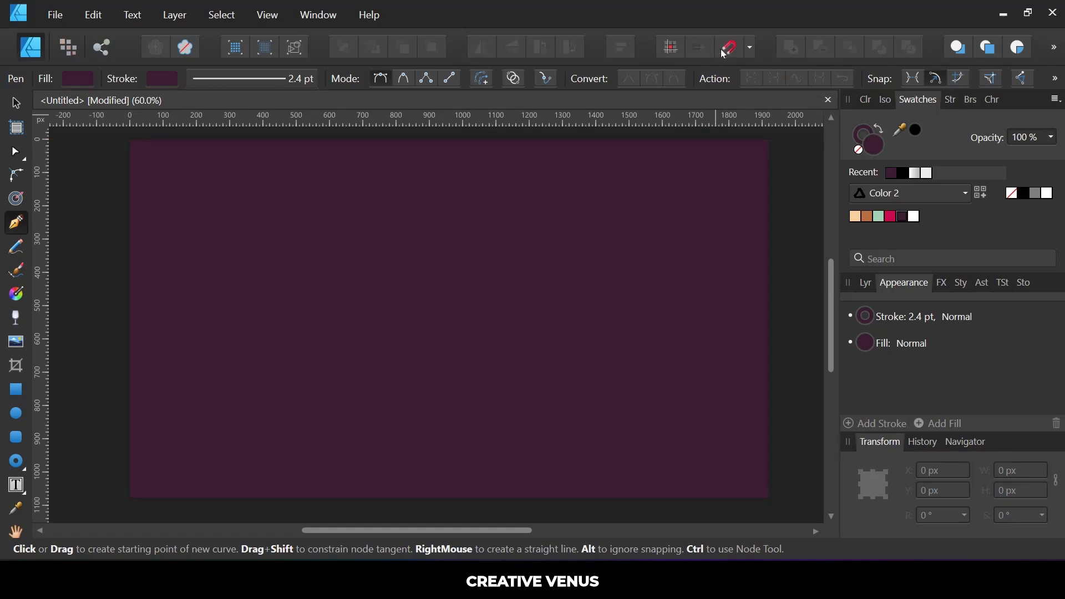
pyautogui.scroll(1, 499, 183)
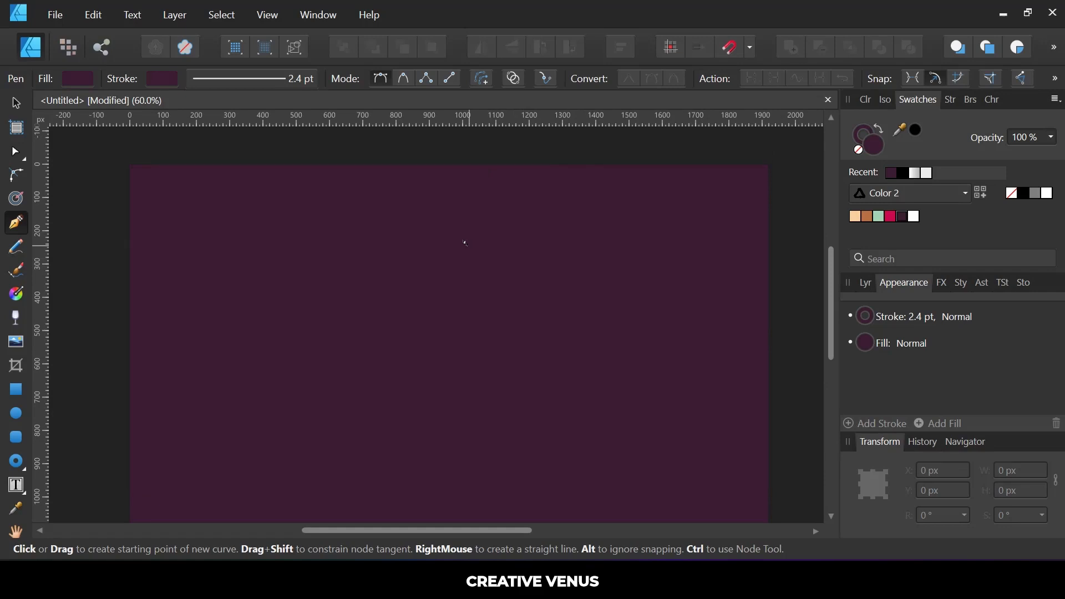
pyautogui.press('ctrl')
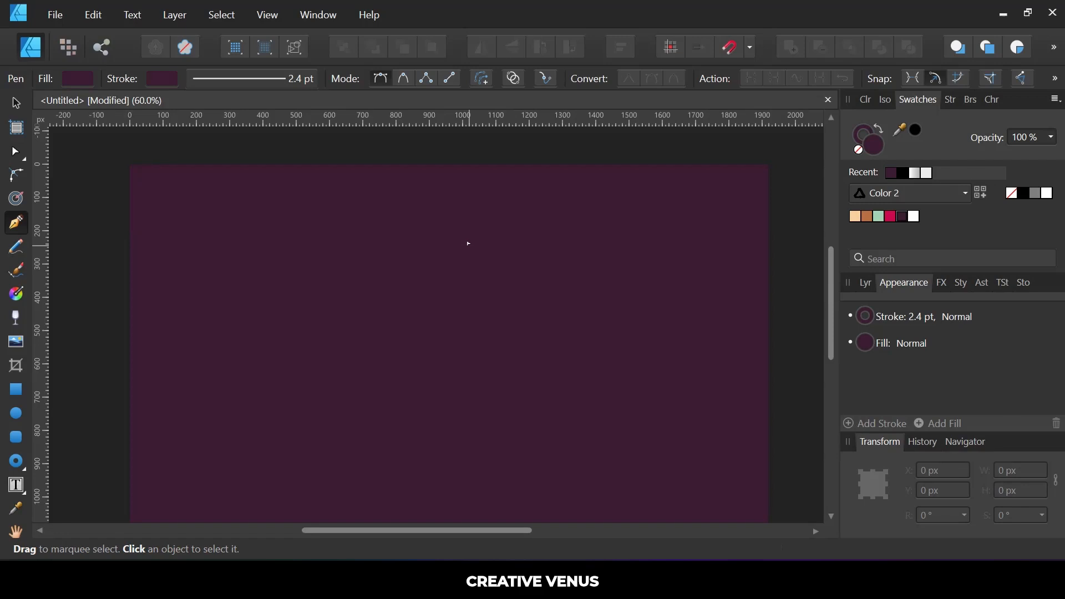
pyautogui.press('ctrl')
pyautogui.hotkey('ctrl', "'")
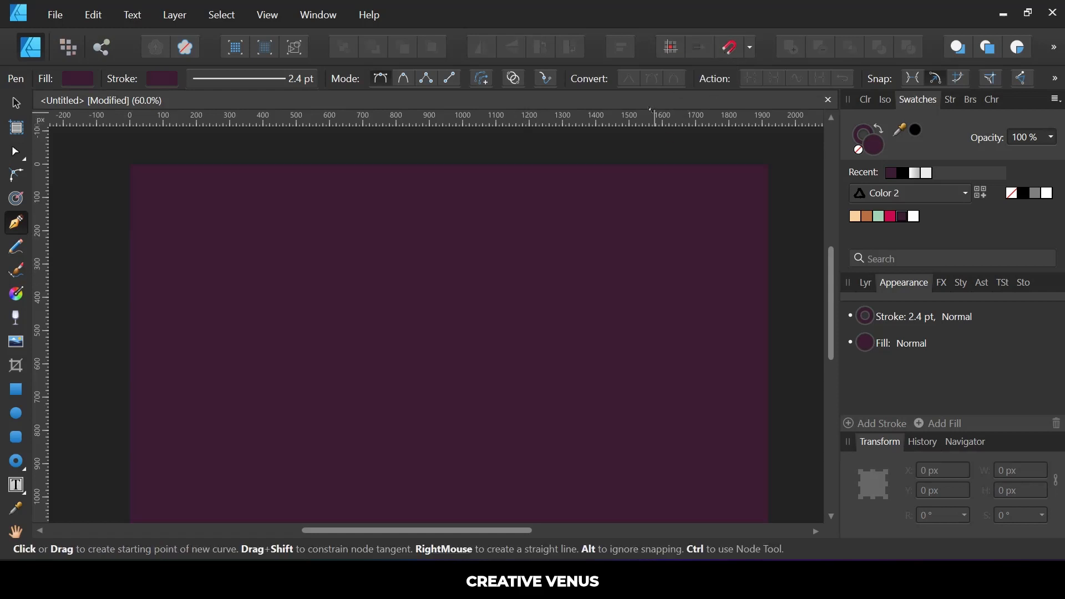
pyautogui.hotkey('ctrl', "'")
pyautogui.scroll(-1, 270, 216)
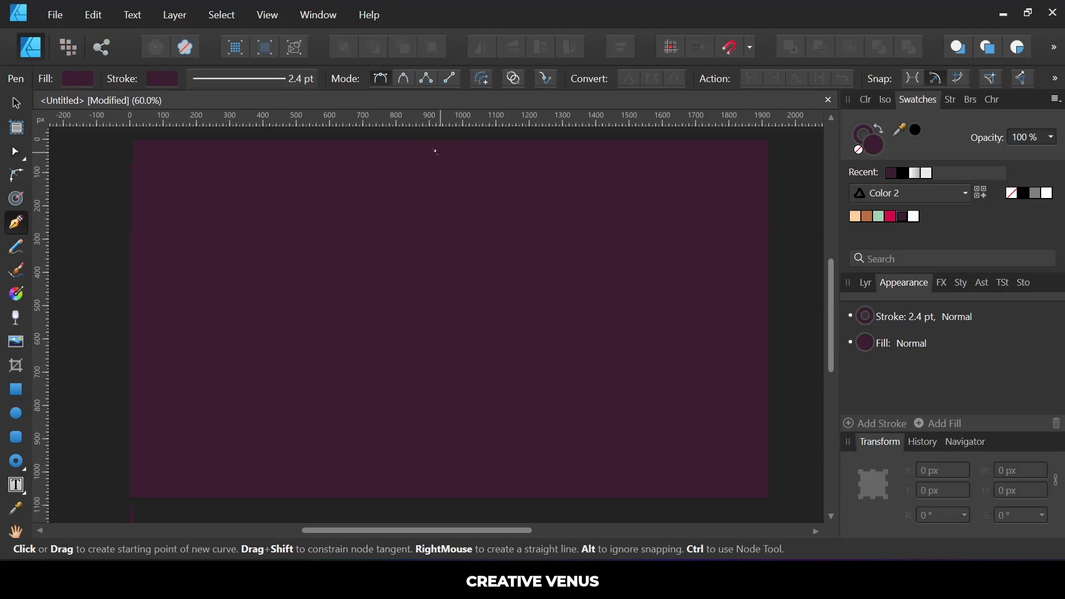
pyautogui.hotkey('ctrl', '-')
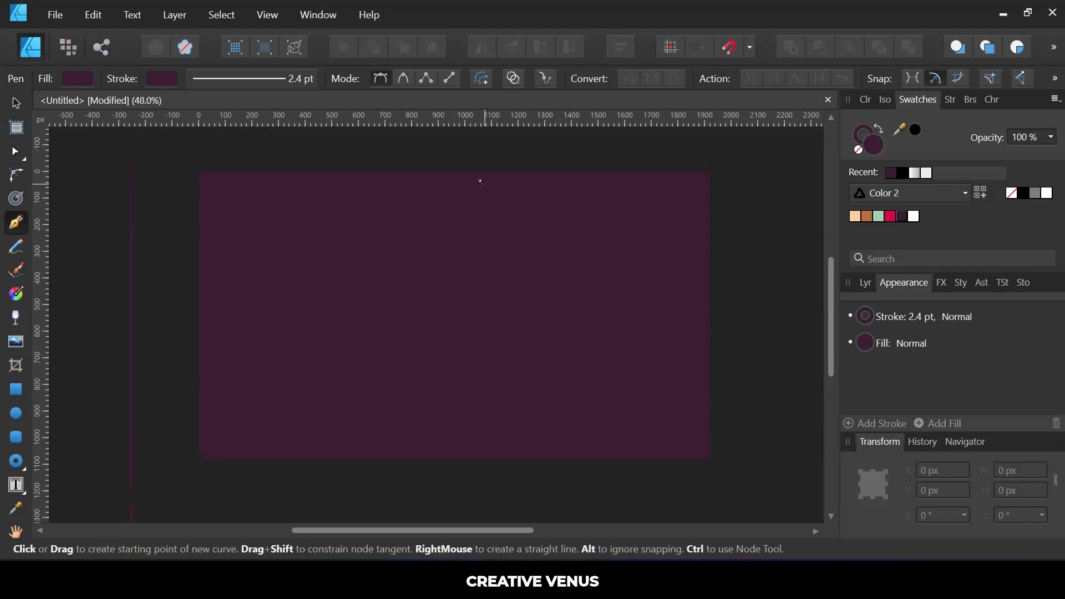
# - Draw a closed wavy curve about 1150 by 1408 px over the page's right half, extending beyond its upper and lower edges
pyautogui.click(466, 148)
pyautogui.moveTo(412, 200); pyautogui.dragTo(412, 262)
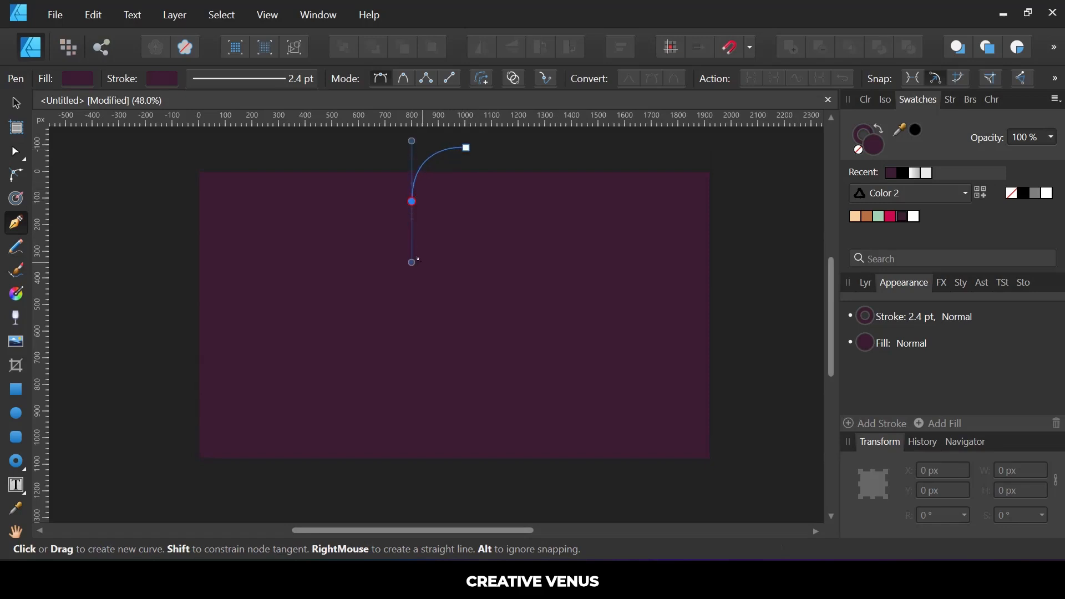
pyautogui.moveTo(496, 287); pyautogui.dragTo(465, 340)
pyautogui.moveTo(369, 413); pyautogui.dragTo(433, 360)
pyautogui.moveTo(465, 490); pyautogui.dragTo(551, 489)
pyautogui.moveTo(629, 324); pyautogui.dragTo(515, 210)
pyautogui.moveTo(629, 200); pyautogui.dragTo(680, 200)
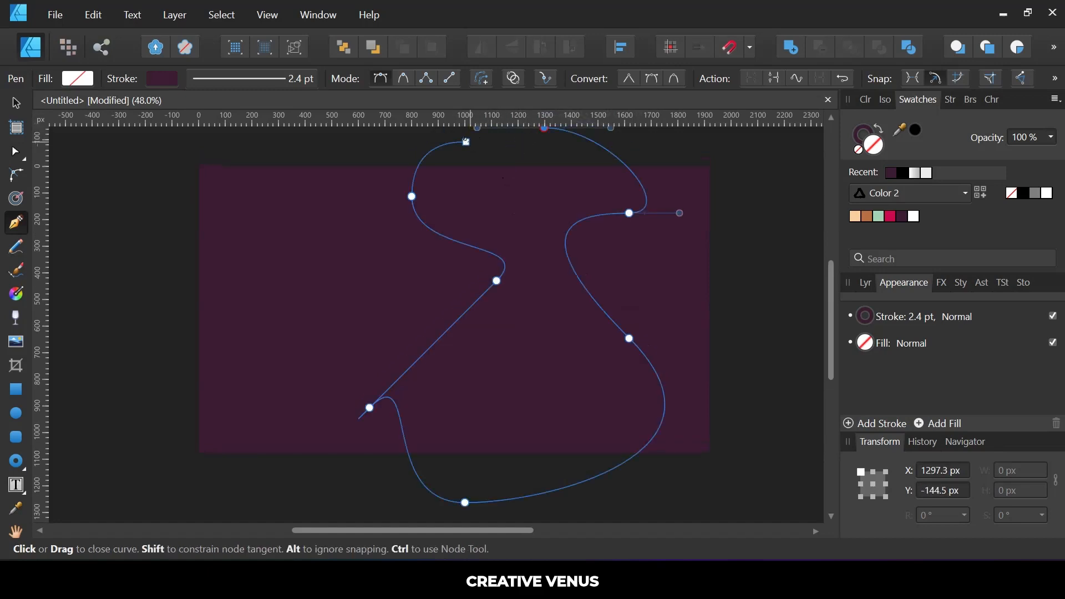
pyautogui.click(466, 142)
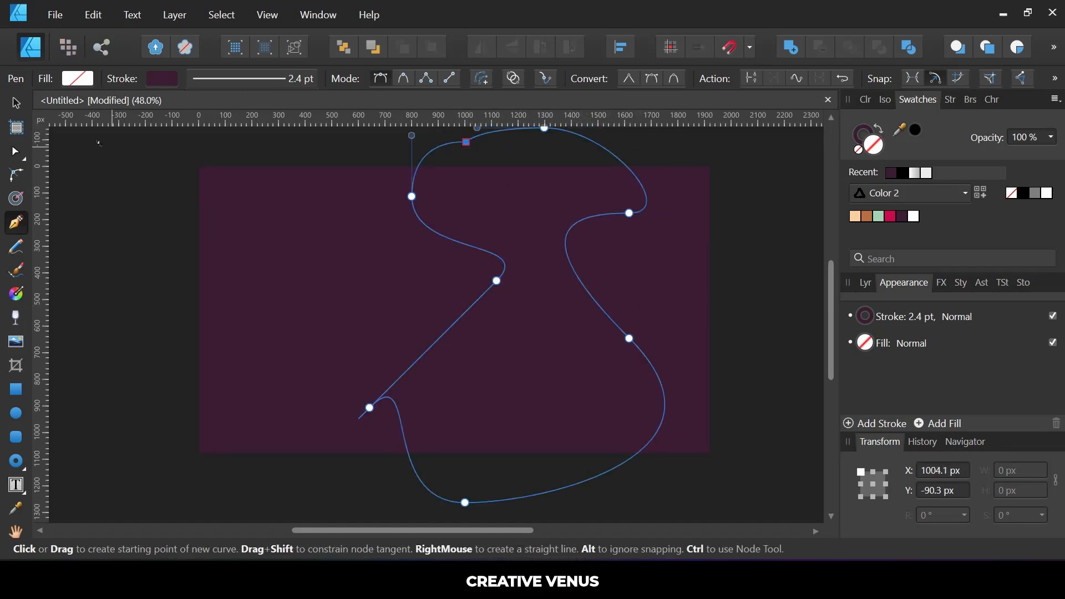
# - Rotate the wavy curve to -15° and move it so that it overlaps the page's right edge
pyautogui.click(17, 103)
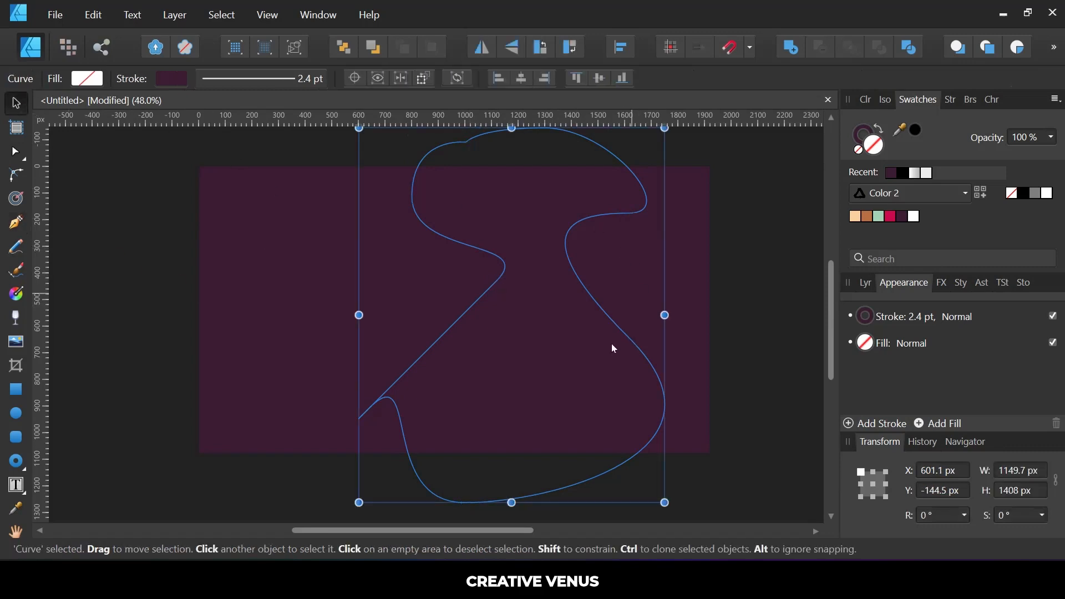
pyautogui.keyDown('ctrl'); pyautogui.scroll(-3, 656, 377); pyautogui.keyUp('ctrl')
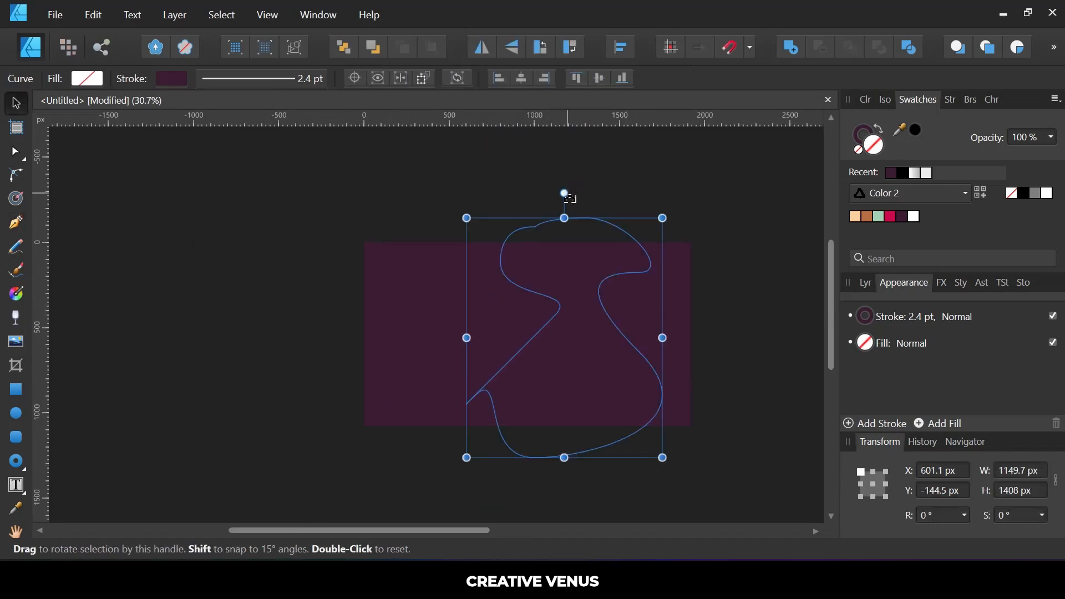
pyautogui.moveTo(566, 196); pyautogui.dragTo(615, 189)
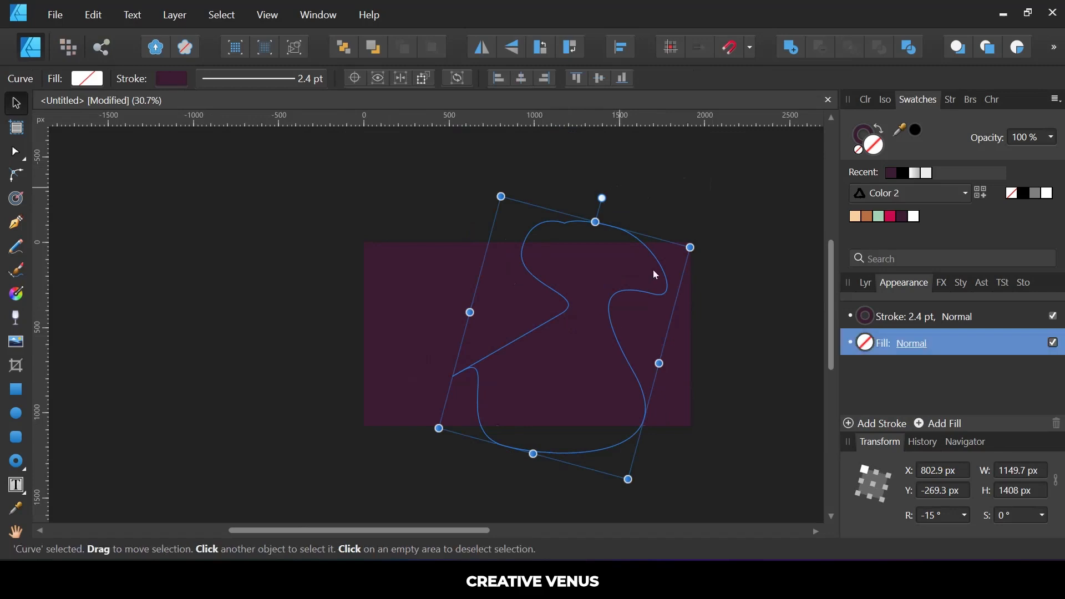
pyautogui.moveTo(623, 331); pyautogui.dragTo(678, 318)
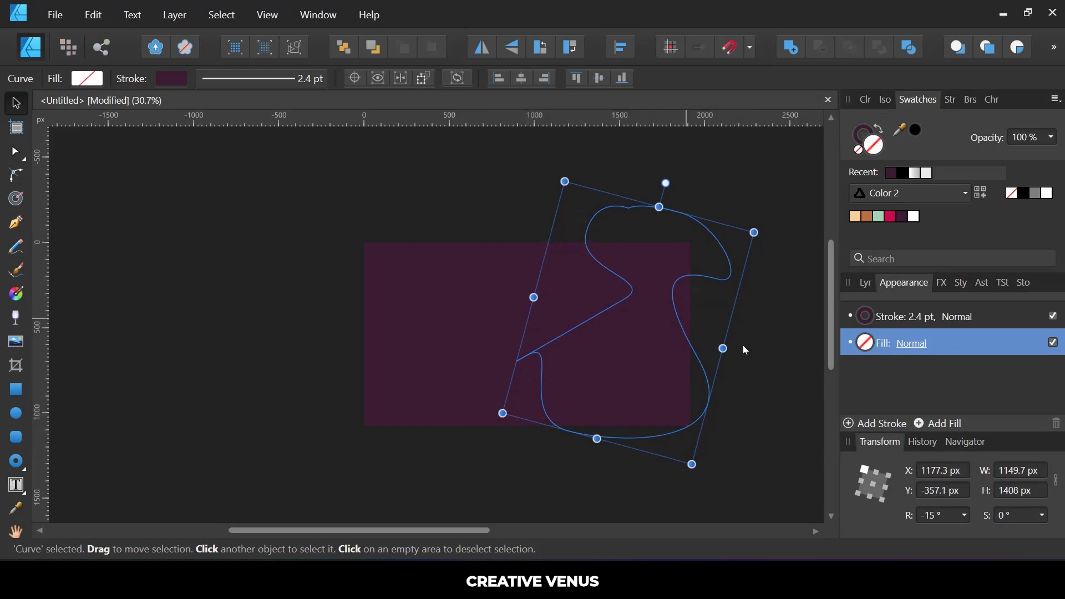
pyautogui.click(751, 389)
pyautogui.click(639, 349)
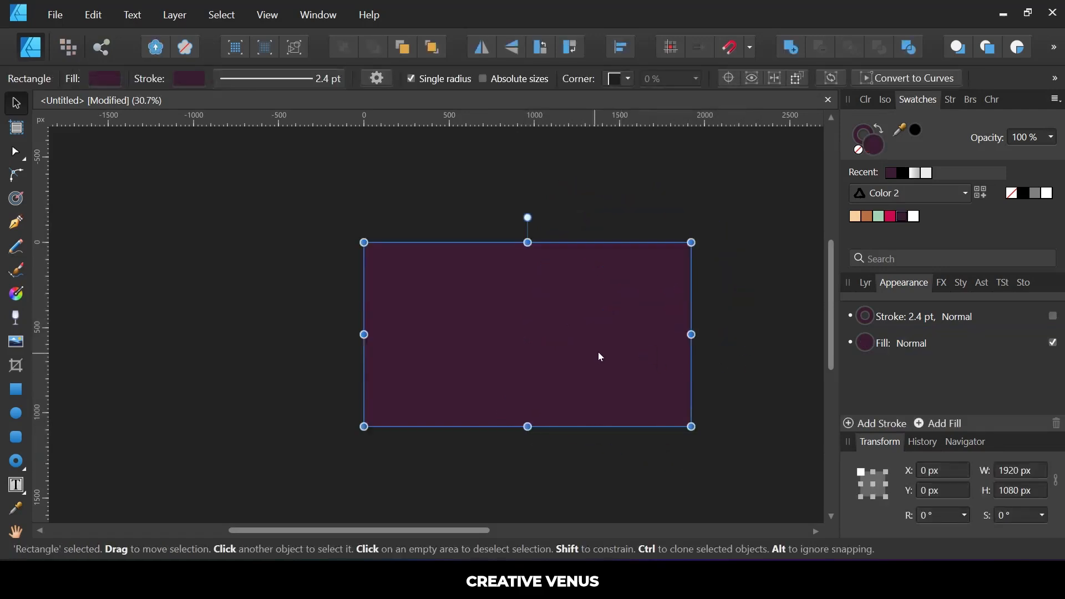
# - Apply a linear gradient fill to the wavy curve, running diagonally from its upper-left edge to the page's lower-right corner
pyautogui.click(618, 478)
pyautogui.click(871, 284)
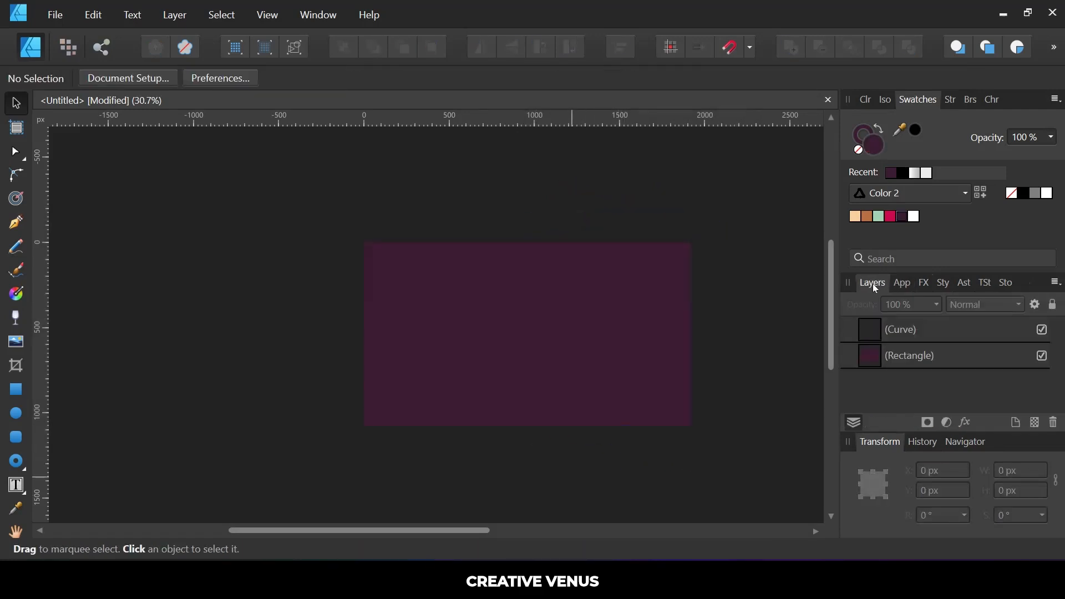
pyautogui.click(943, 330)
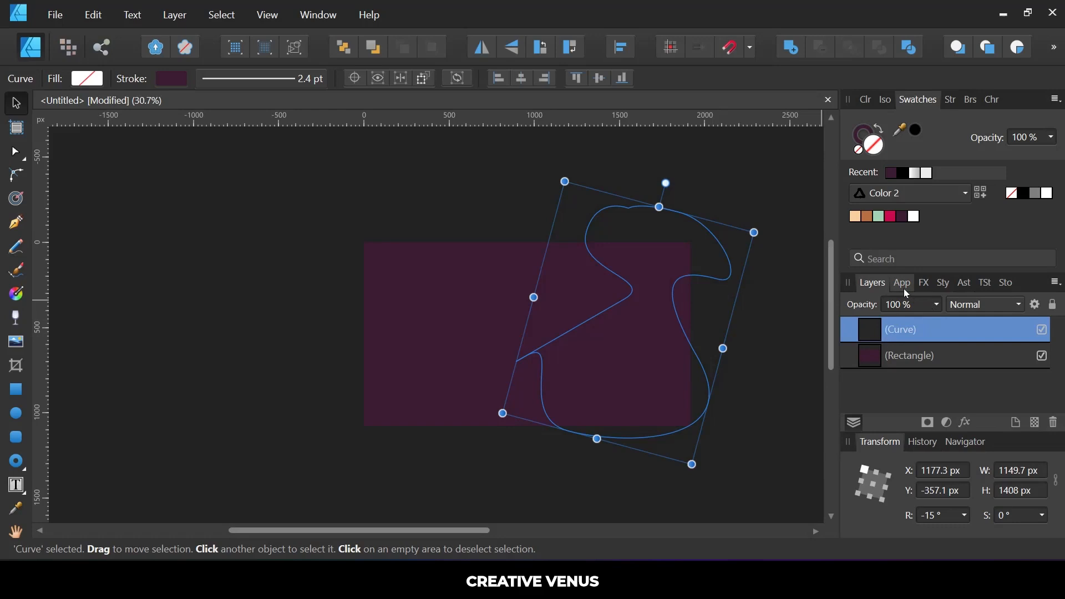
pyautogui.click(20, 302)
pyautogui.moveTo(602, 209); pyautogui.dragTo(687, 425)
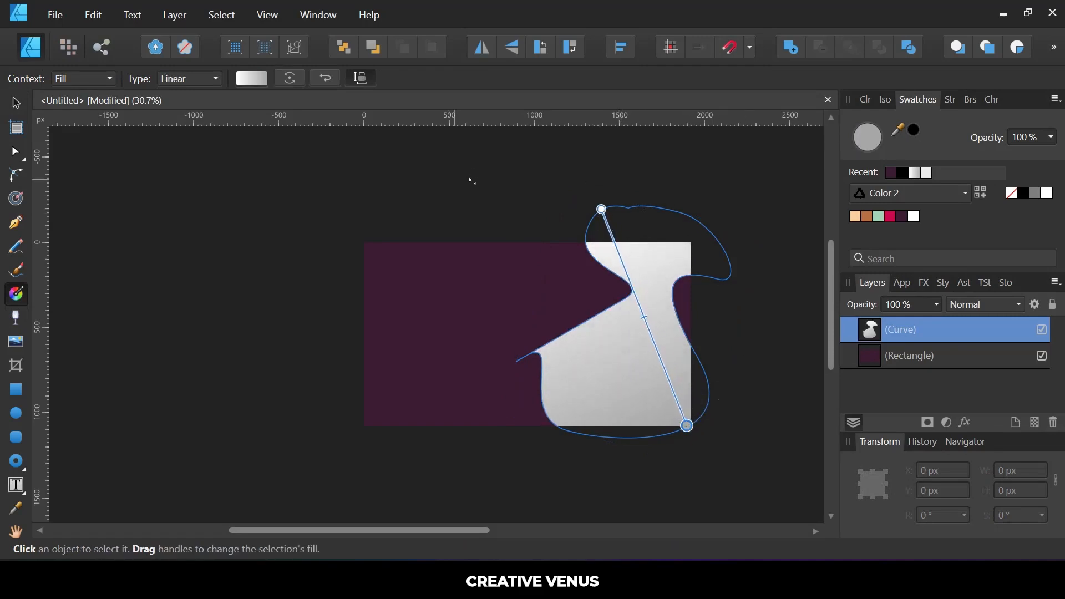
# - Add two intermediate stops to the curve's gradient, at about 28% and 63%
pyautogui.click(252, 79)
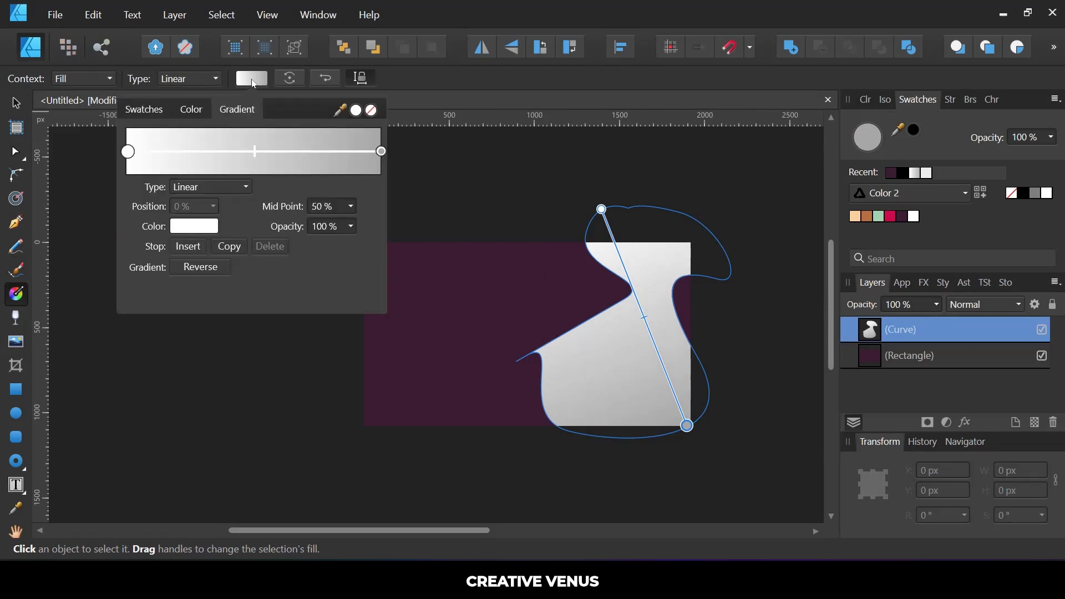
pyautogui.click(200, 152)
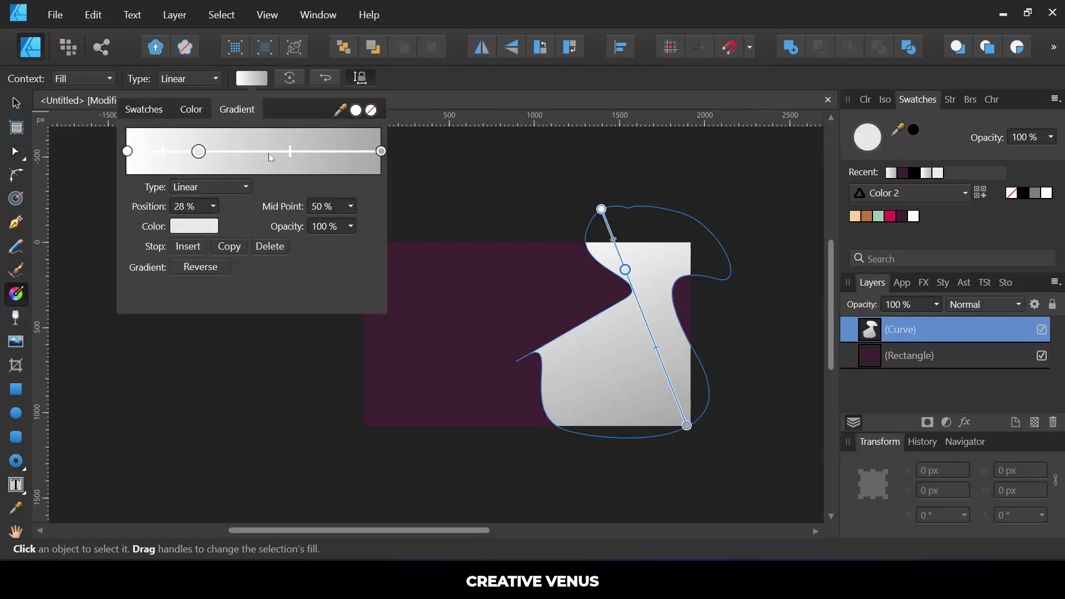
pyautogui.click(299, 151)
pyautogui.moveTo(299, 152); pyautogui.dragTo(287, 152)
# - Colour the gradient's first stop with the crimson swatch sampled from the Color 2 palette
pyautogui.click(128, 154)
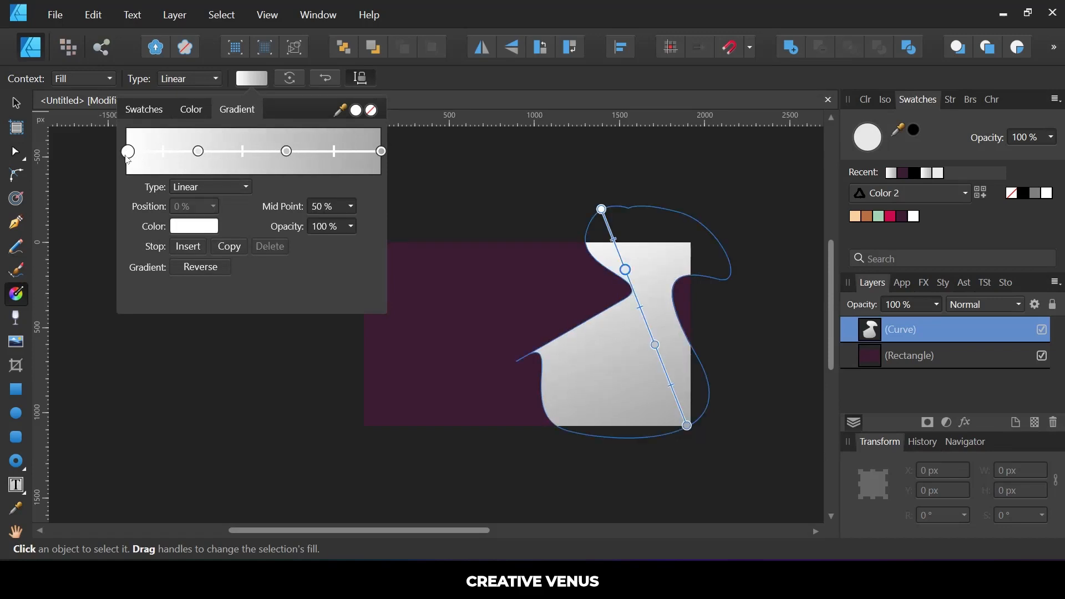
pyautogui.click(197, 229)
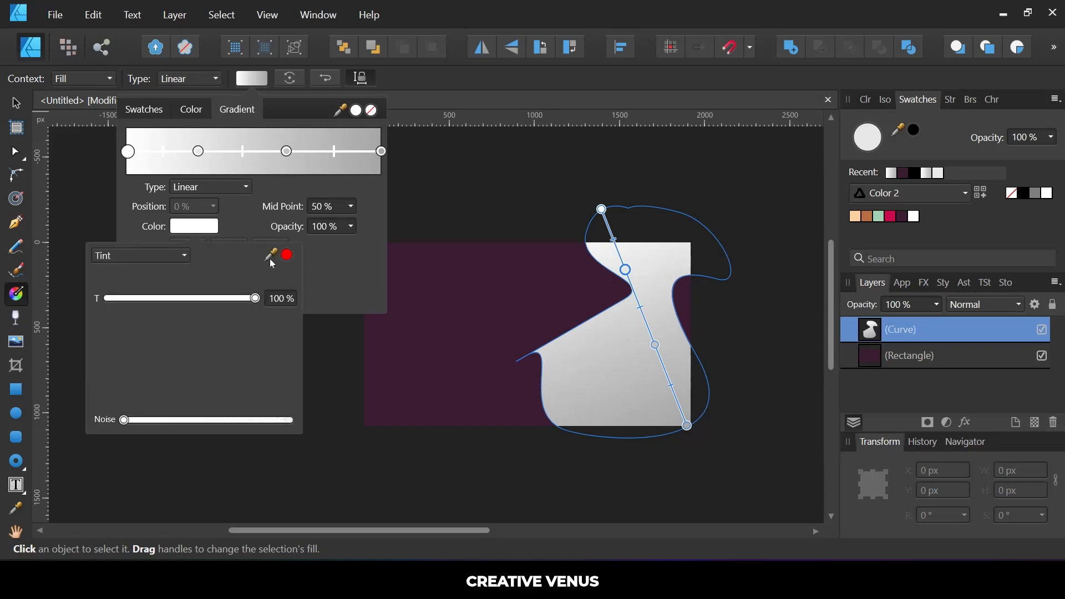
pyautogui.moveTo(270, 255); pyautogui.dragTo(894, 220)
pyautogui.click(288, 256)
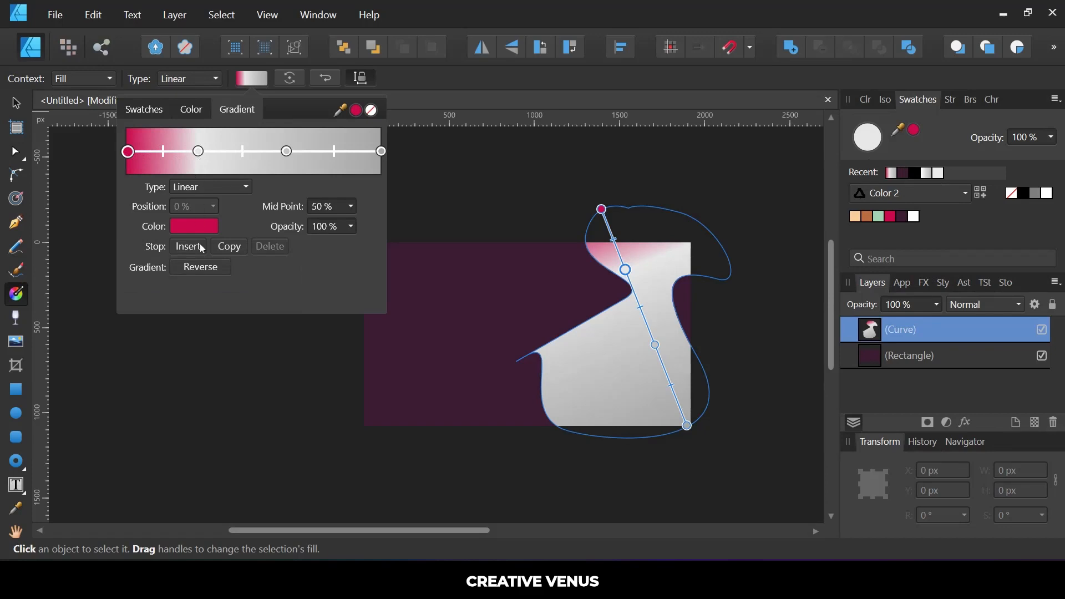
pyautogui.click(197, 228)
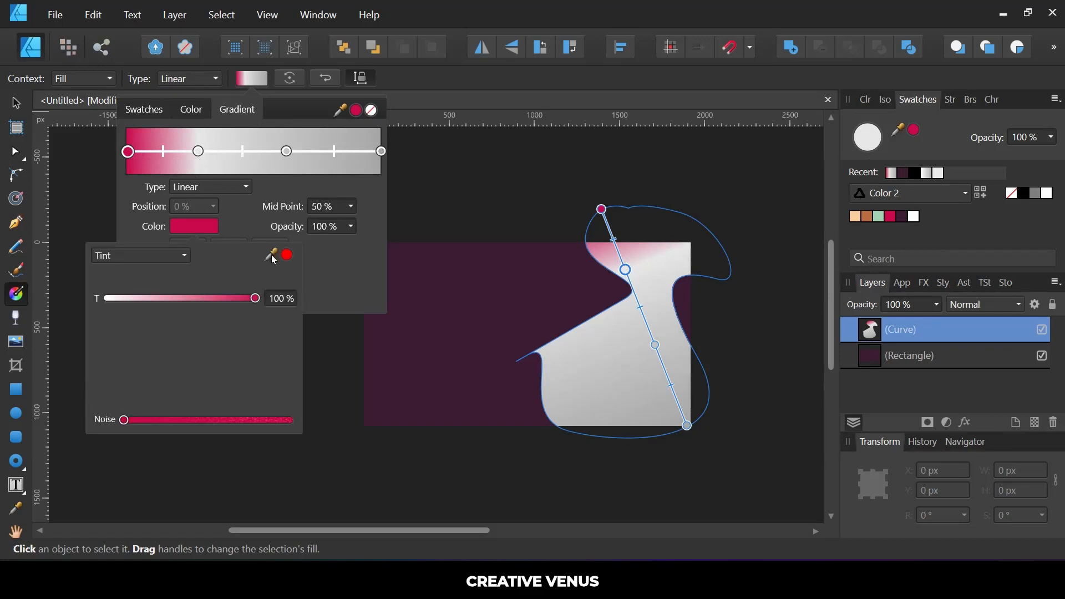
pyautogui.moveTo(272, 255); pyautogui.dragTo(883, 220)
pyautogui.click(288, 255)
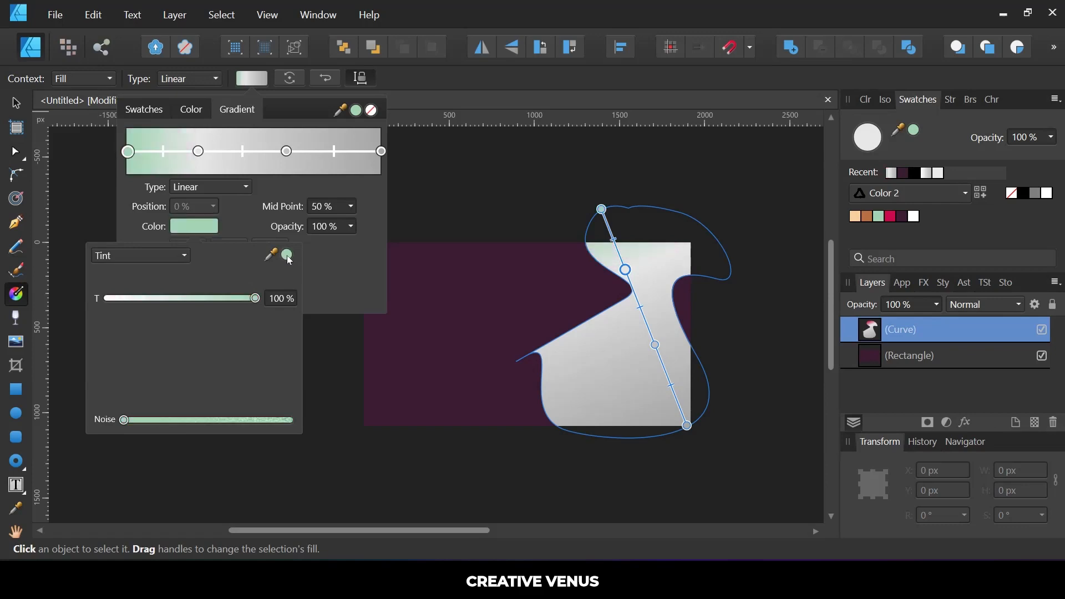
pyautogui.hotkey('ctrl', 'z')
# - Colour the gradient stop at 28% with the mint green swatch sampled from the Color 2 palette
pyautogui.click(198, 154)
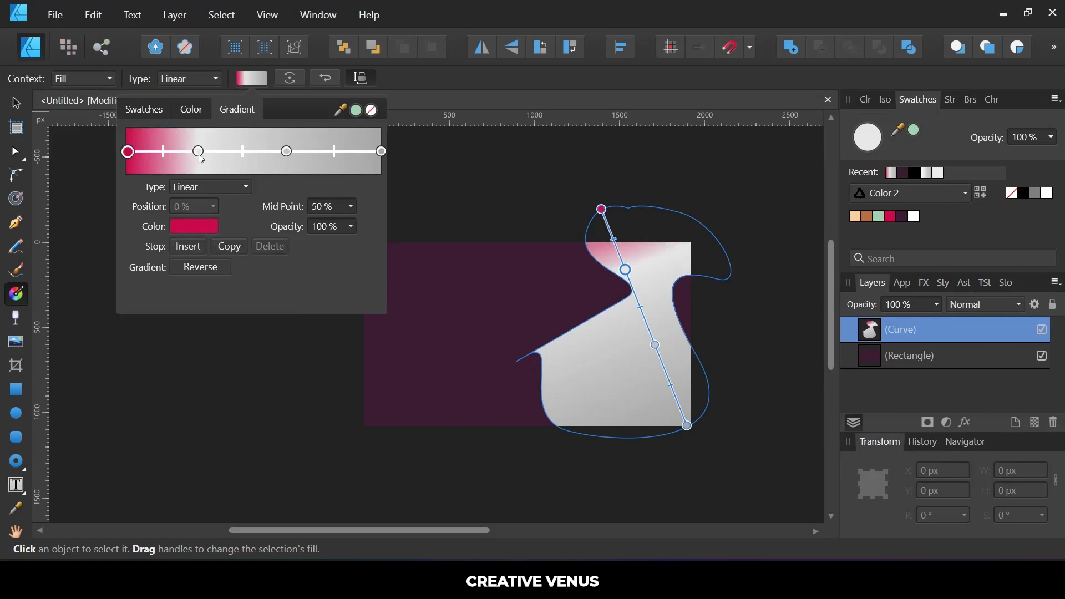
pyautogui.click(199, 151)
pyautogui.click(201, 230)
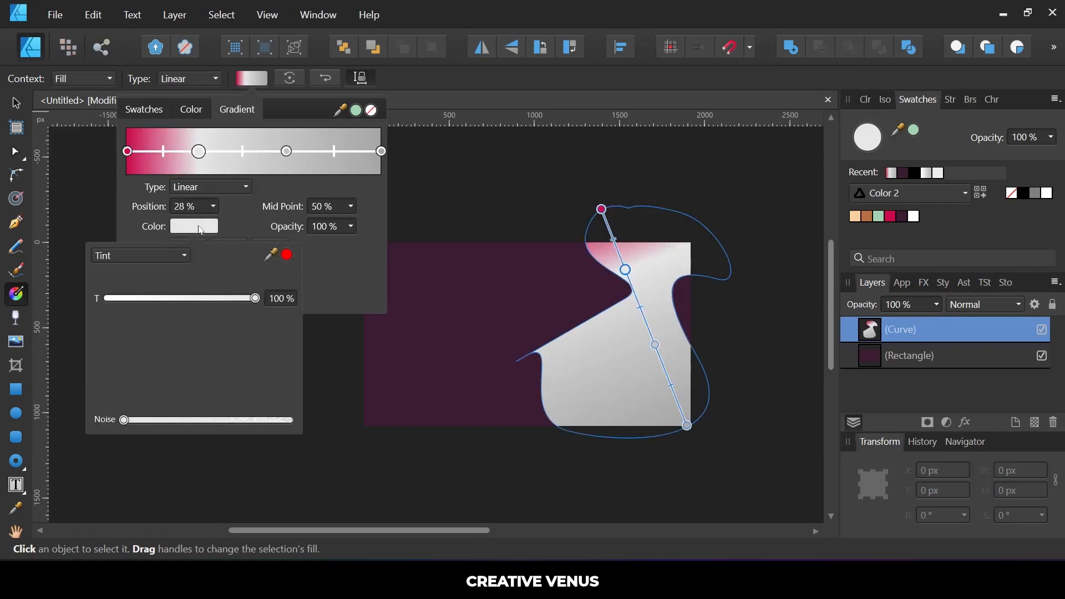
pyautogui.moveTo(271, 255); pyautogui.dragTo(880, 219)
pyautogui.click(289, 258)
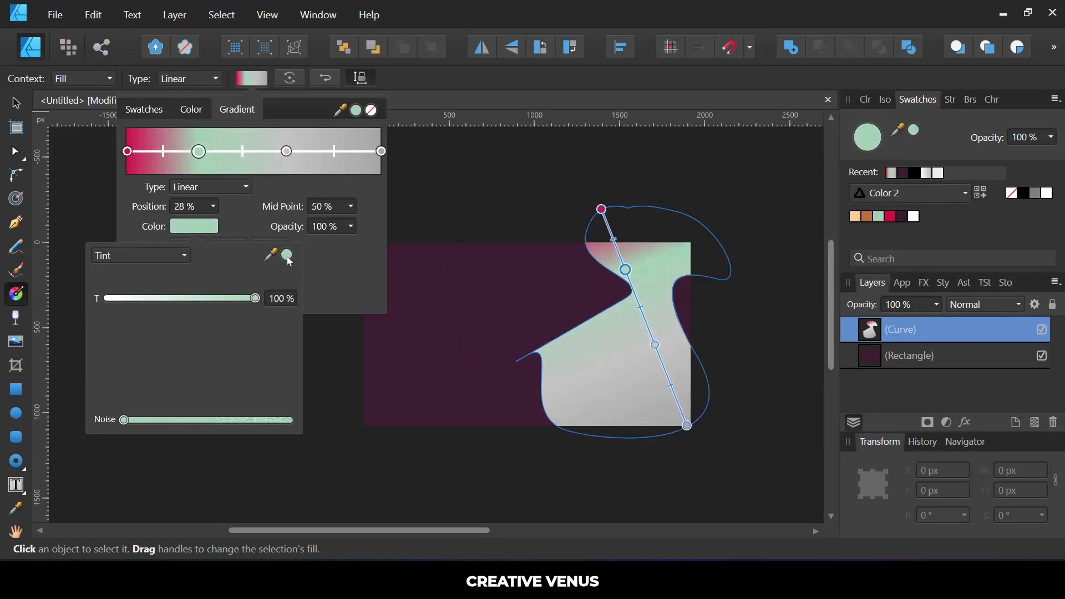
# - Colour the gradient stop at 63% with the light peach swatch sampled from the Color 2 palette
pyautogui.click(288, 153)
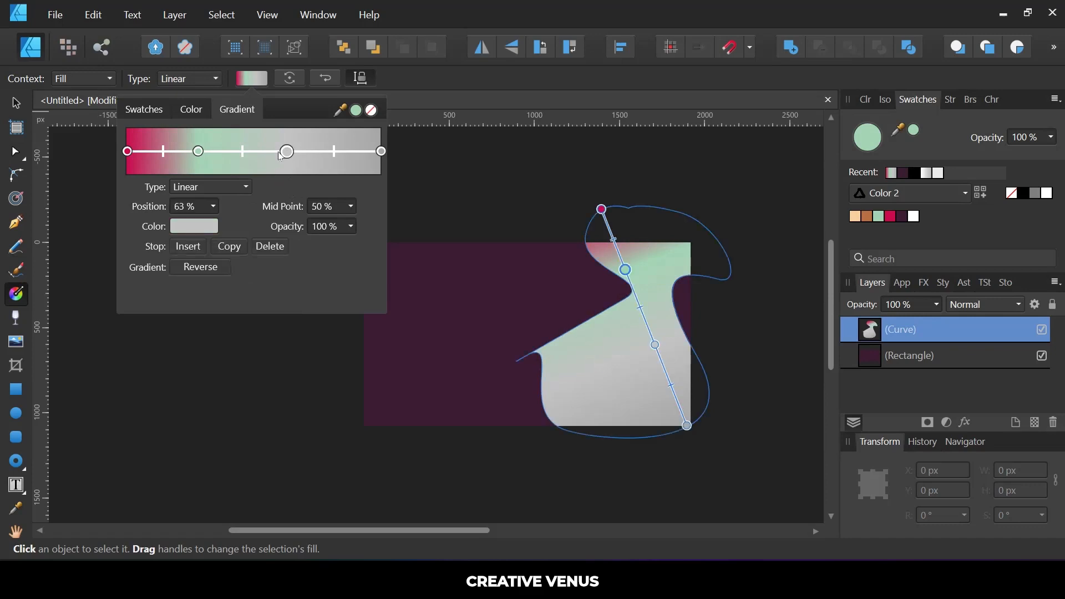
pyautogui.click(197, 230)
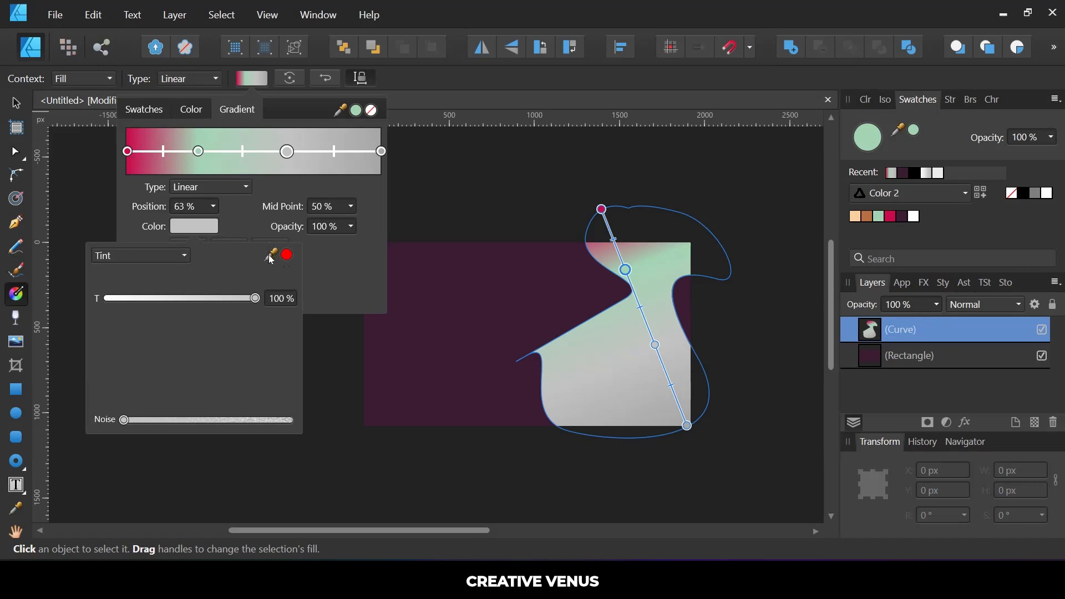
pyautogui.moveTo(272, 261); pyautogui.dragTo(859, 218)
pyautogui.click(288, 257)
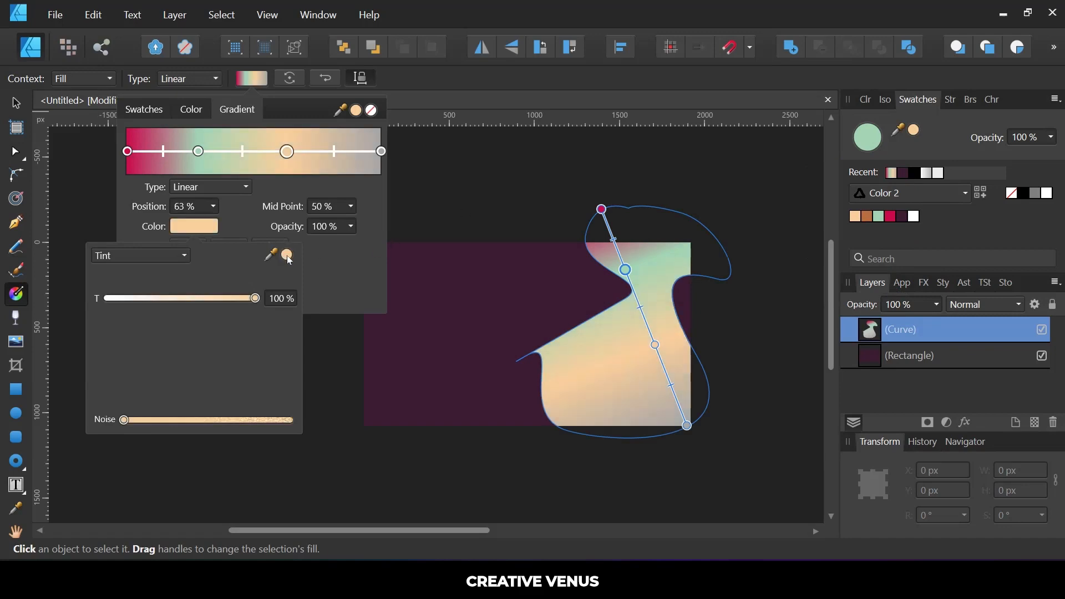
# - Colour the gradient's end stop with the dark purple swatch sampled from the Color 2 palette
pyautogui.click(382, 152)
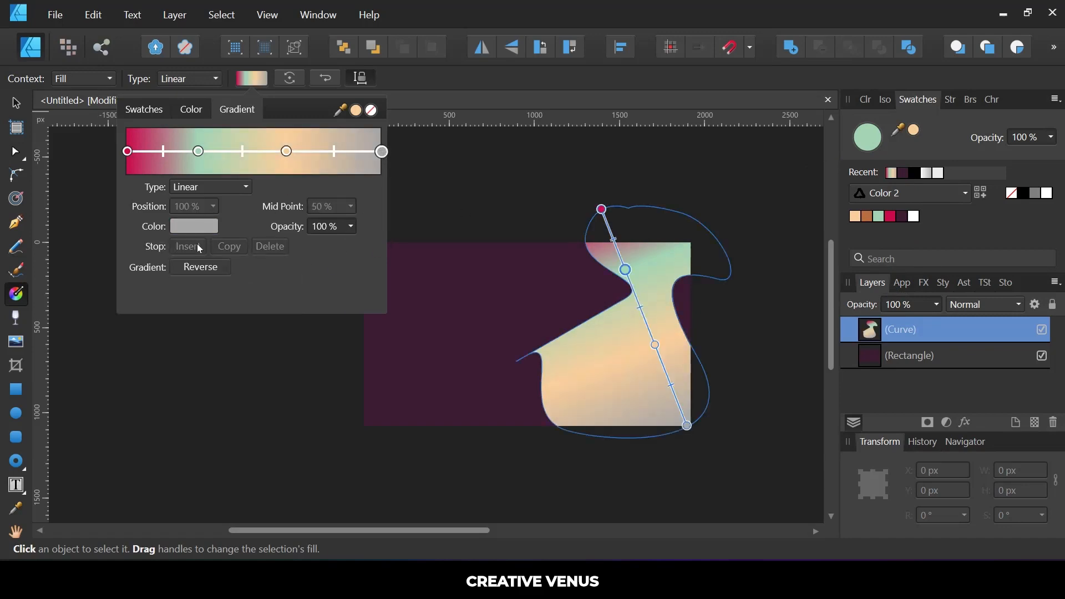
pyautogui.click(190, 229)
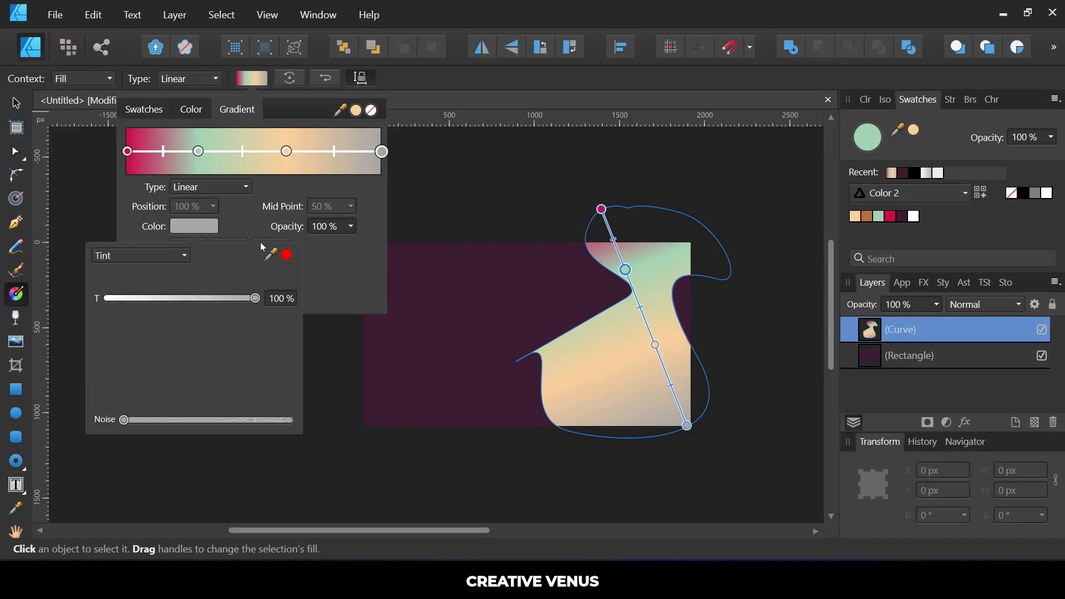
pyautogui.moveTo(282, 258); pyautogui.dragTo(903, 220)
pyautogui.click(289, 256)
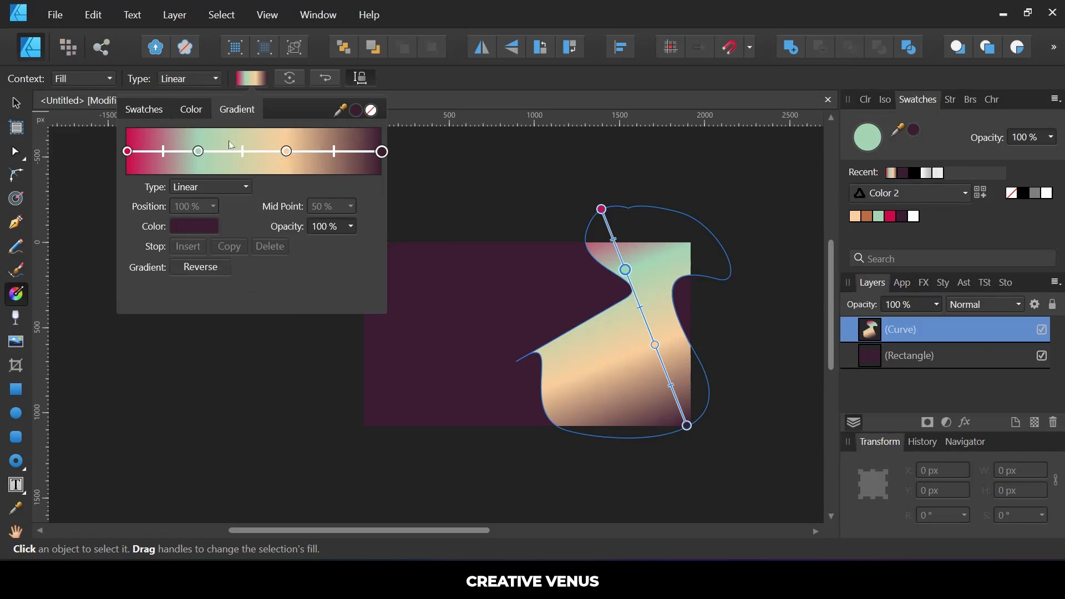
# - Reposition the green gradient stop to 48% and the peach stop to about 71%, with no extra stop between them, and deselect the curve
pyautogui.moveTo(205, 152); pyautogui.dragTo(327, 153)
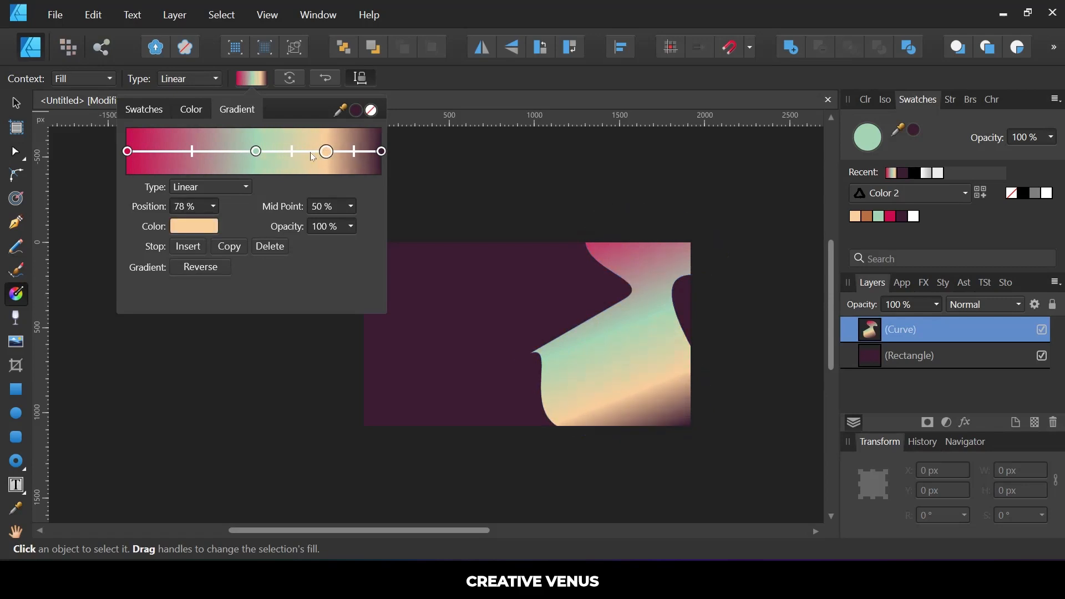
pyautogui.moveTo(263, 158); pyautogui.dragTo(245, 157)
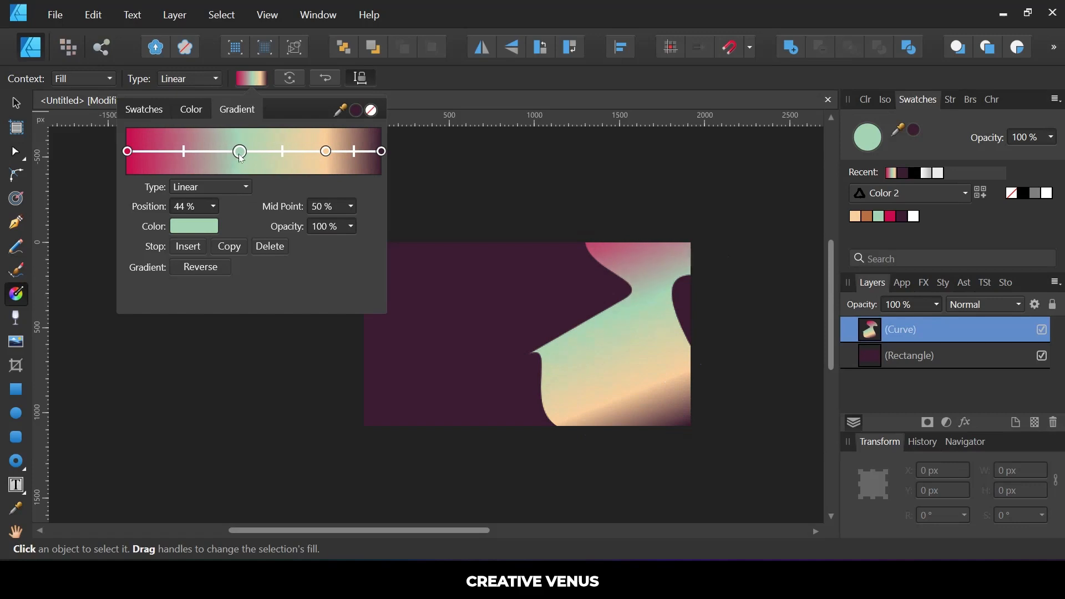
pyautogui.click(304, 153)
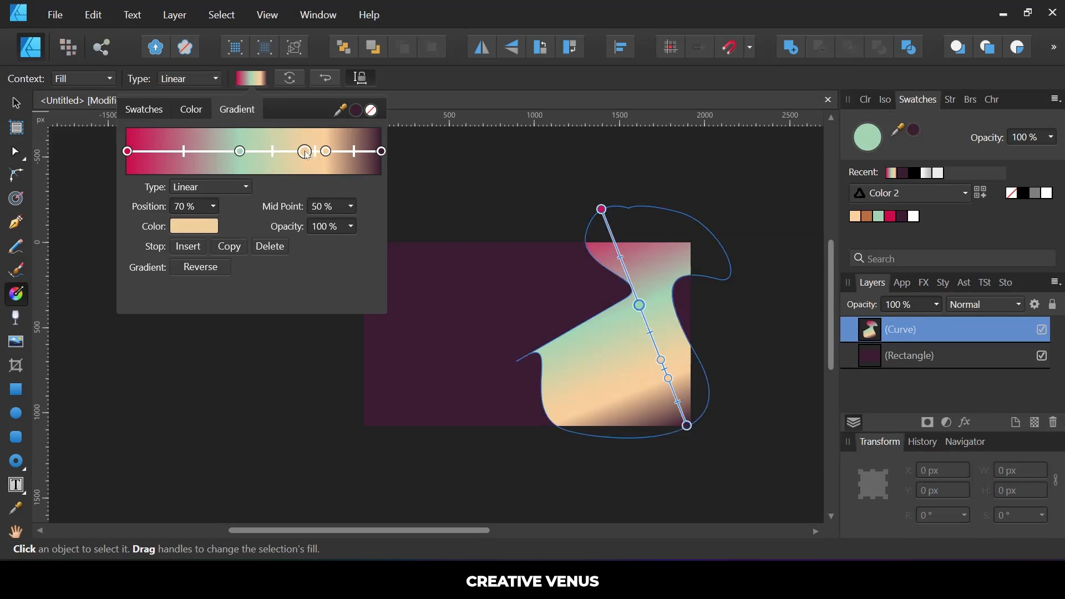
pyautogui.click(271, 247)
pyautogui.moveTo(326, 152)
pyautogui.mouseDown()
pyautogui.moveTo(301, 159)
pyautogui.moveTo(310, 160)
pyautogui.mouseUp()
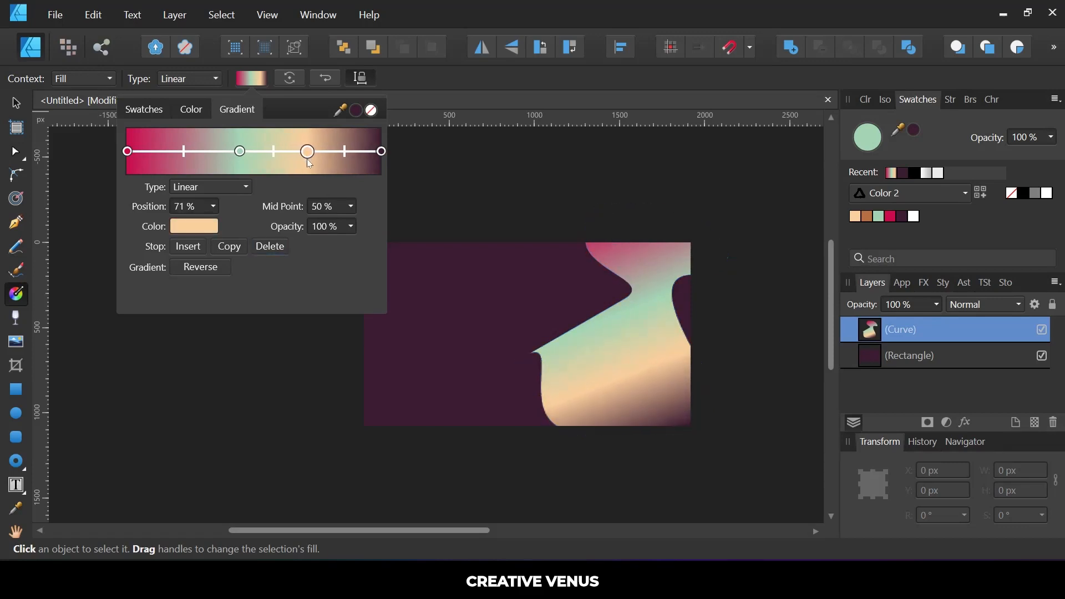
pyautogui.click(130, 152)
pyautogui.moveTo(239, 151); pyautogui.dragTo(251, 152)
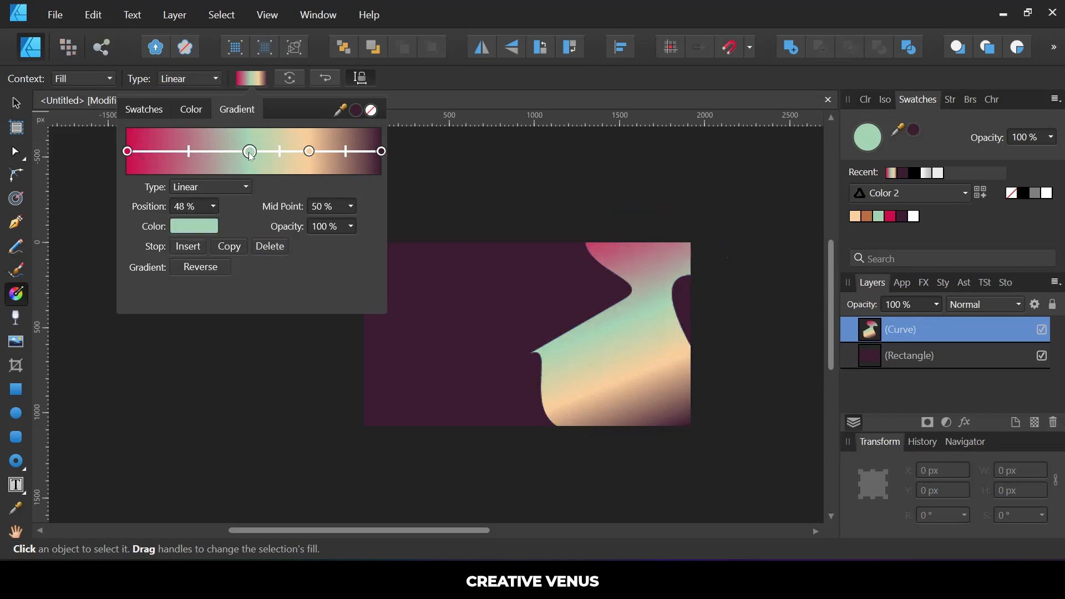
pyautogui.click(485, 192)
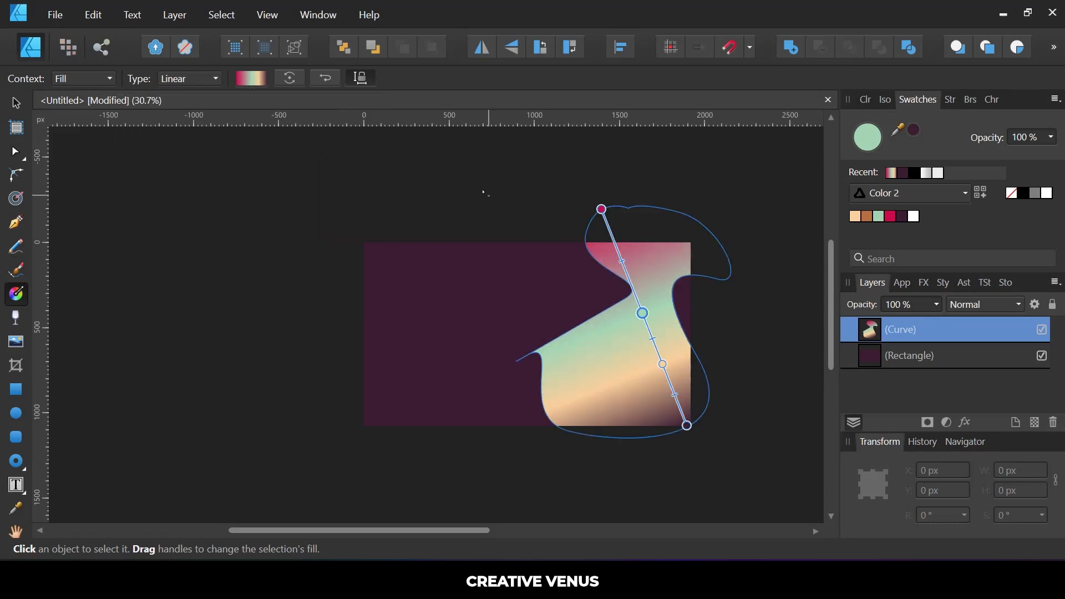
pyautogui.click(485, 192)
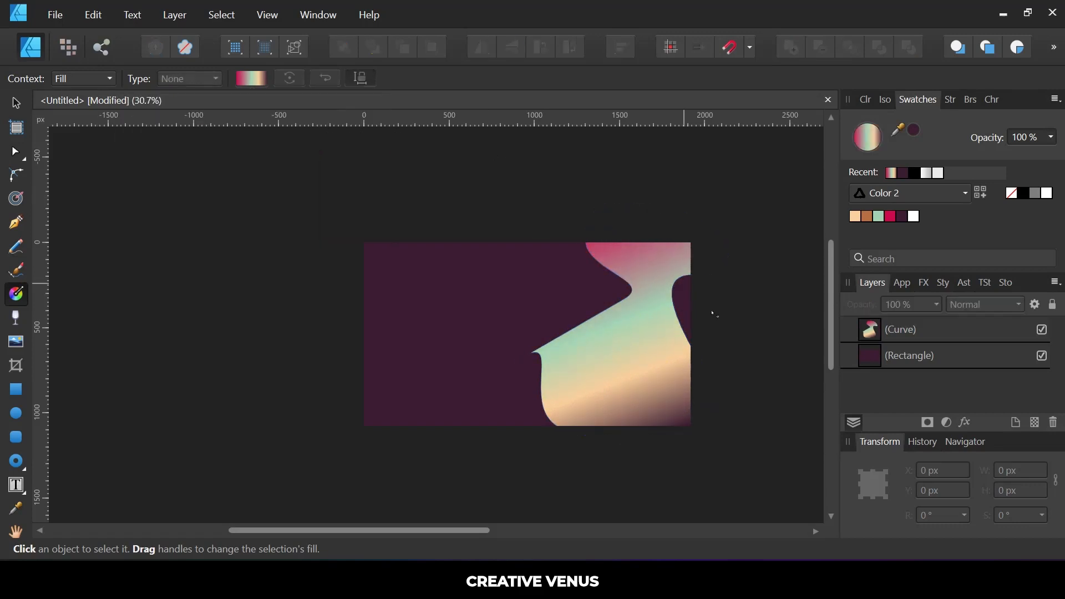
# - Duplicate the gradient-filled wavy curve and rotate the copy to 30°
pyautogui.click(15, 104)
pyautogui.click(621, 352)
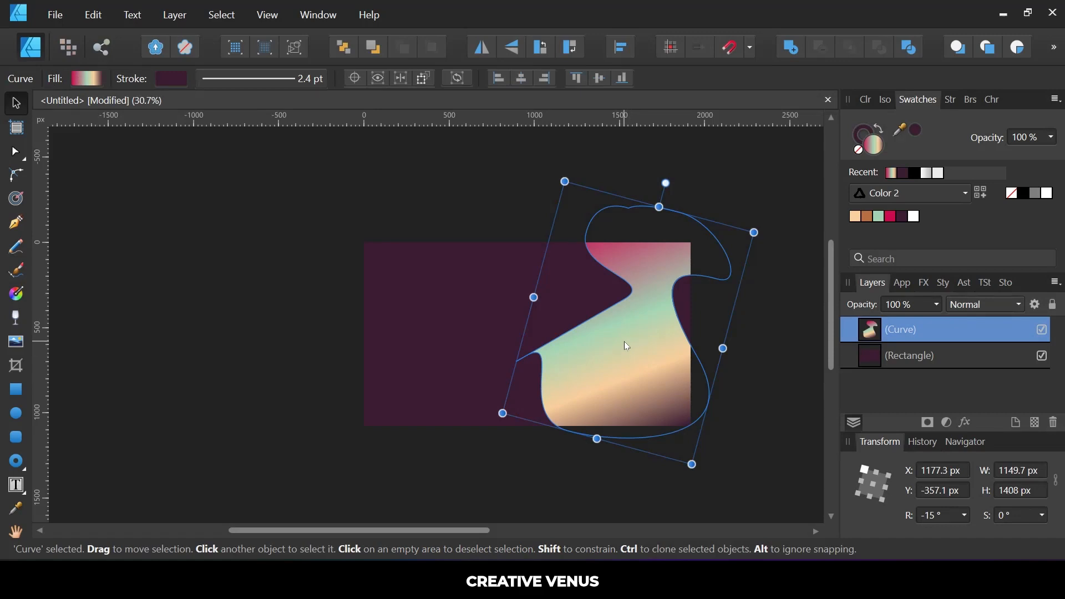
pyautogui.hotkey('ctrl', 'j')
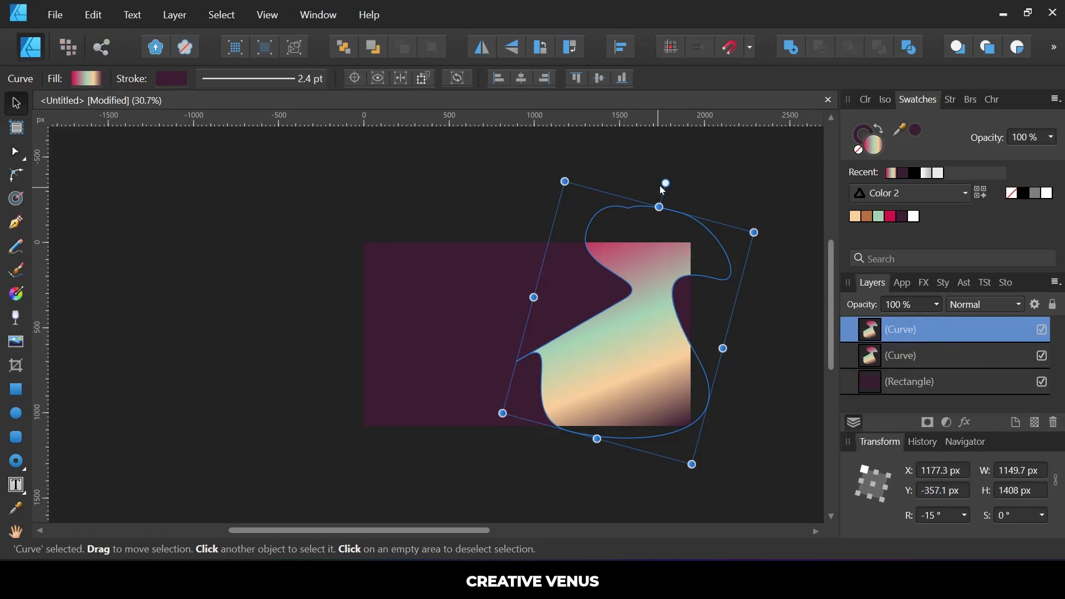
pyautogui.moveTo(666, 183); pyautogui.dragTo(557, 198)
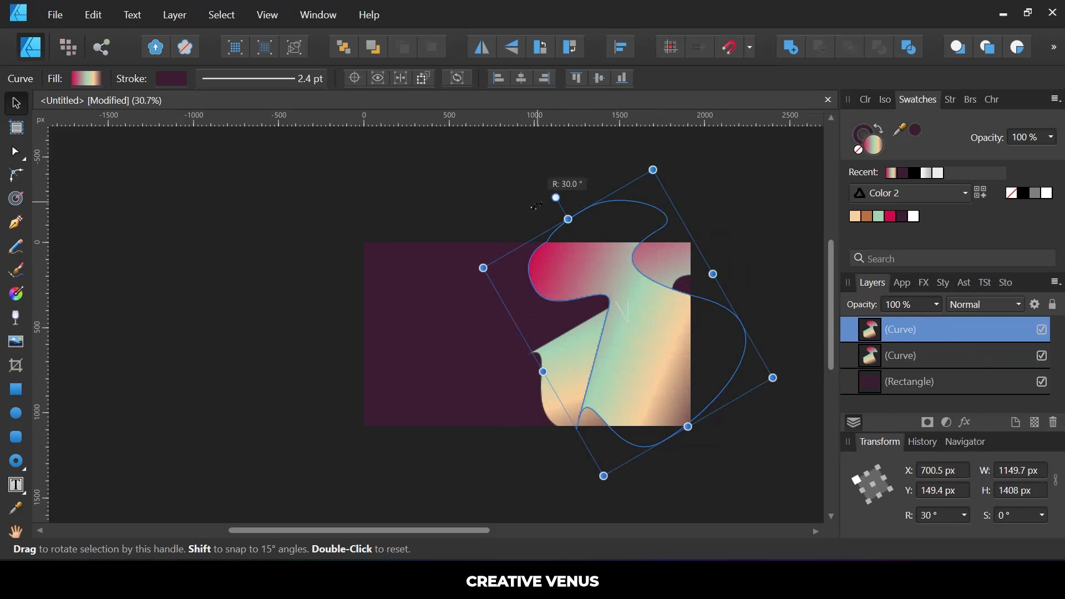
# - Shift the rotated copy towards the page centre and scale it down proportionally to about 995 by 1219 px
pyautogui.moveTo(641, 327); pyautogui.dragTo(600, 328)
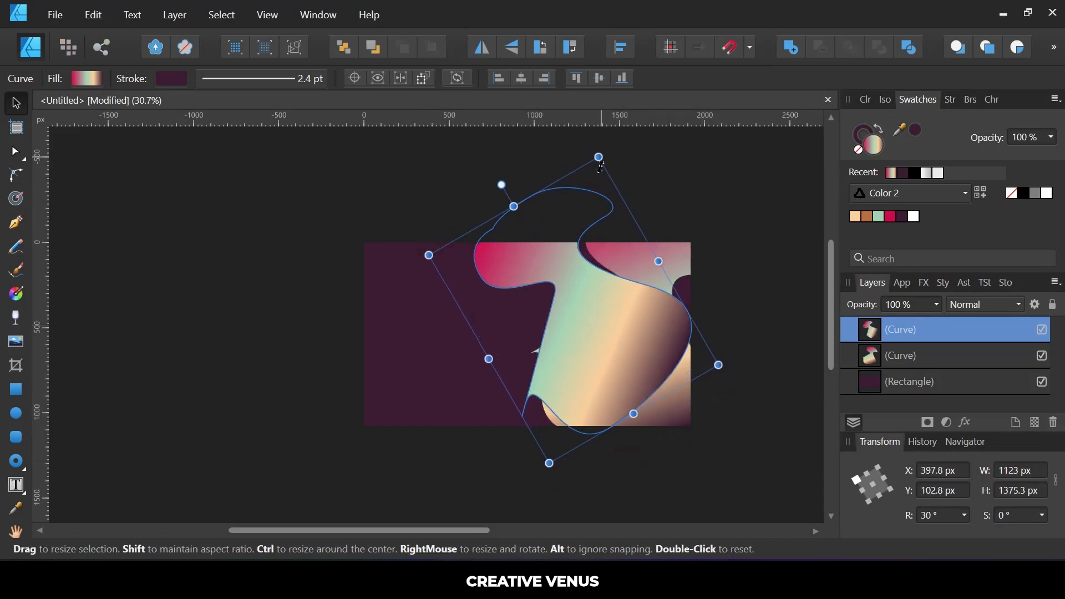
pyautogui.moveTo(601, 165); pyautogui.dragTo(595, 207)
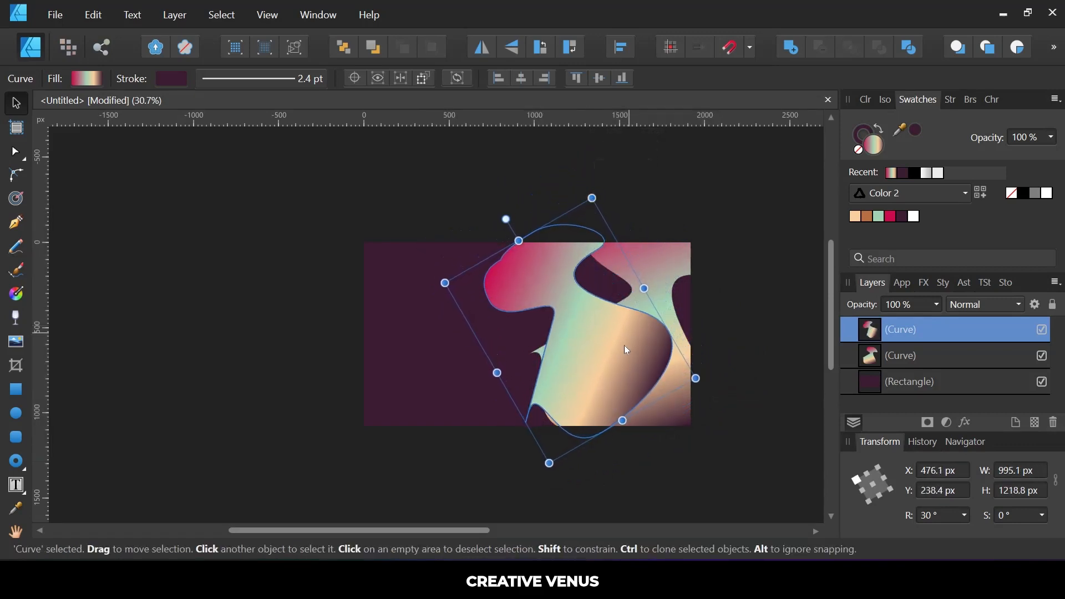
pyautogui.moveTo(626, 349); pyautogui.dragTo(634, 348)
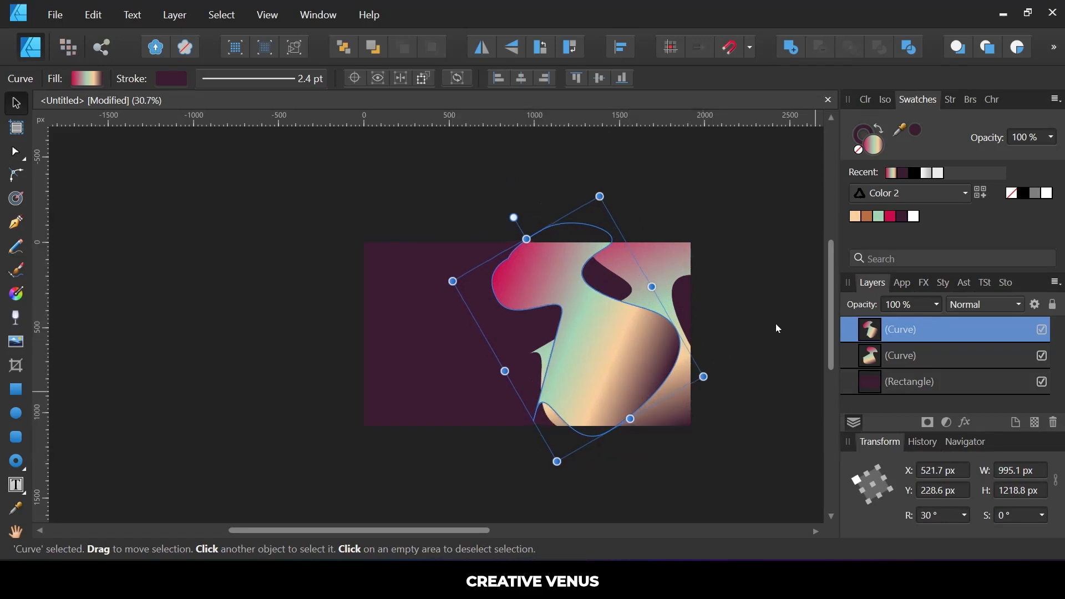
# - Hide the 2.4 pt stroke of the rotated copy and leave the copy selected
pyautogui.click(903, 291)
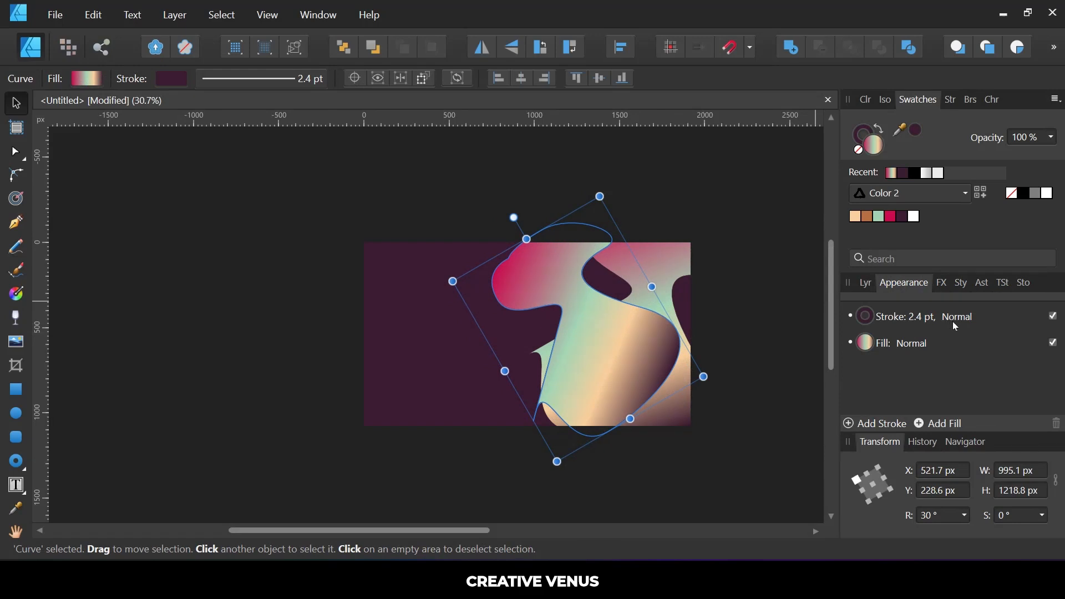
pyautogui.click(1054, 317)
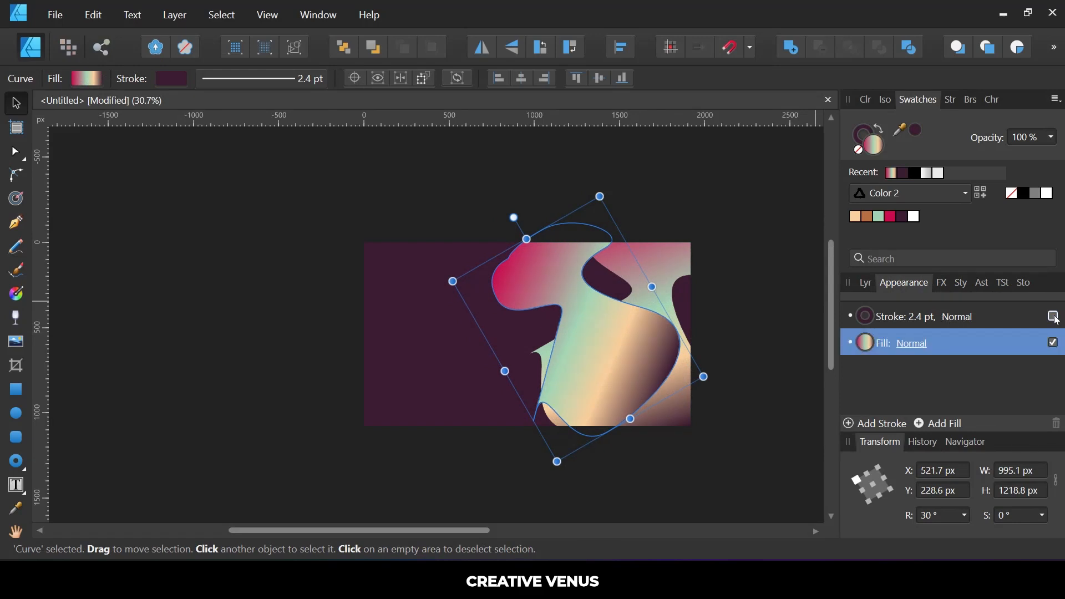
pyautogui.click(722, 302)
pyautogui.click(604, 320)
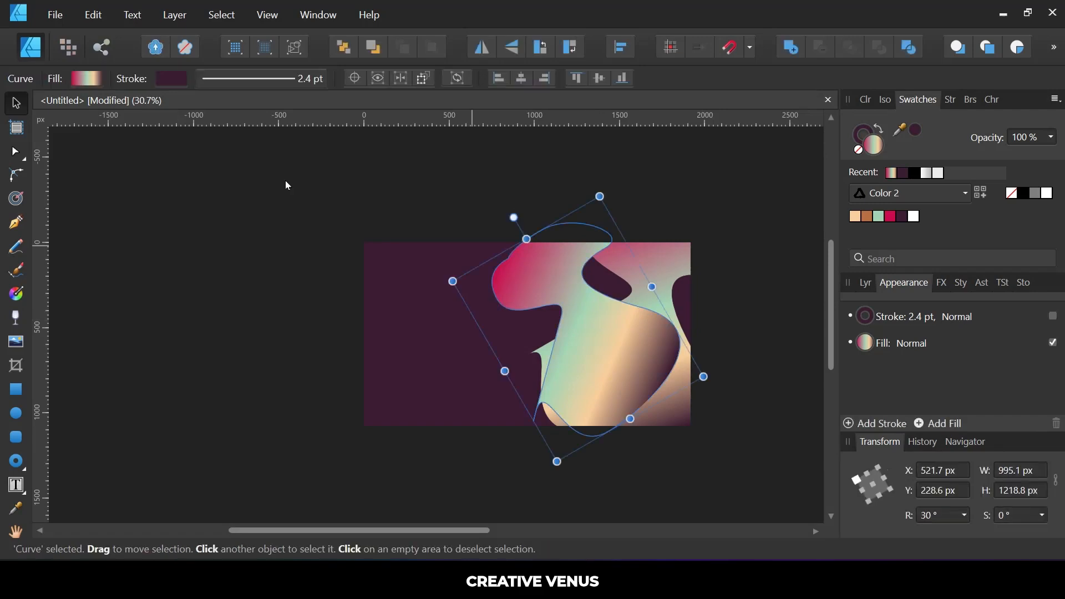
# - Lower the opacity of the peach gradient stop in the rotated copy's fill to 31%
pyautogui.click(80, 78)
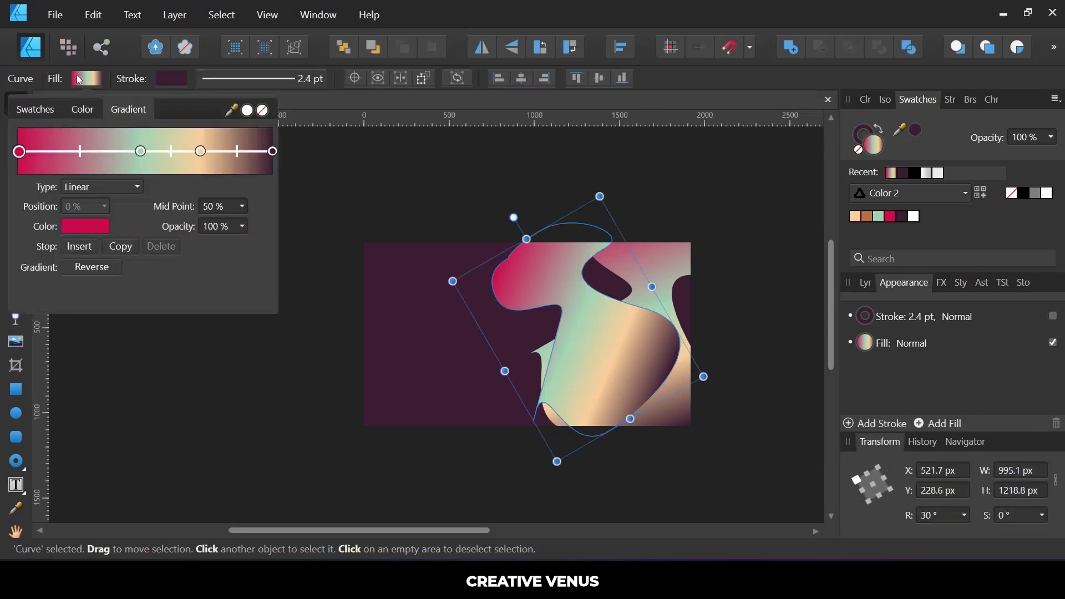
pyautogui.click(201, 152)
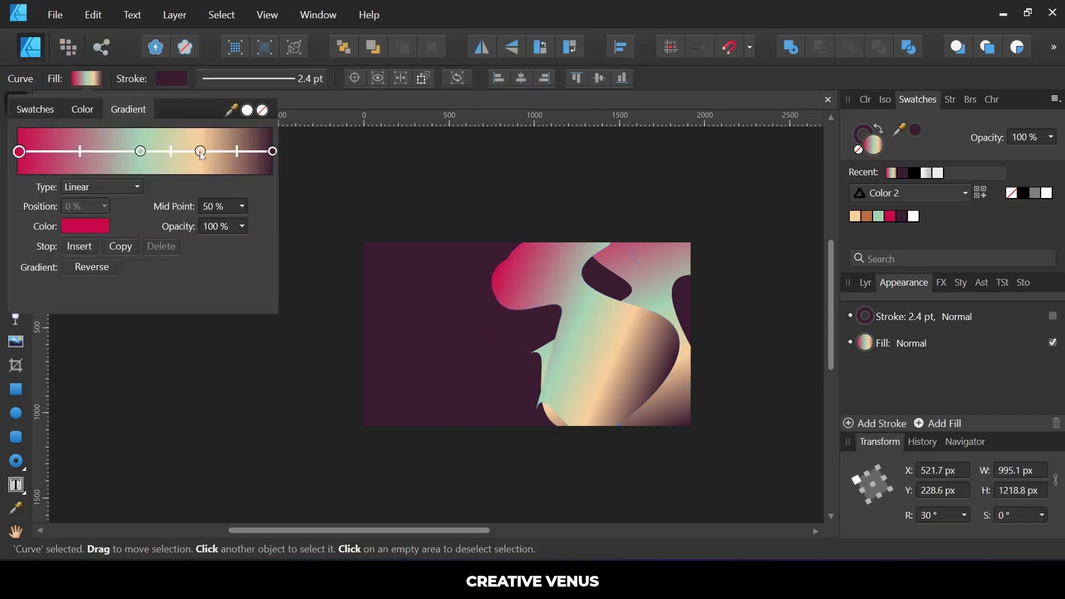
pyautogui.click(245, 230)
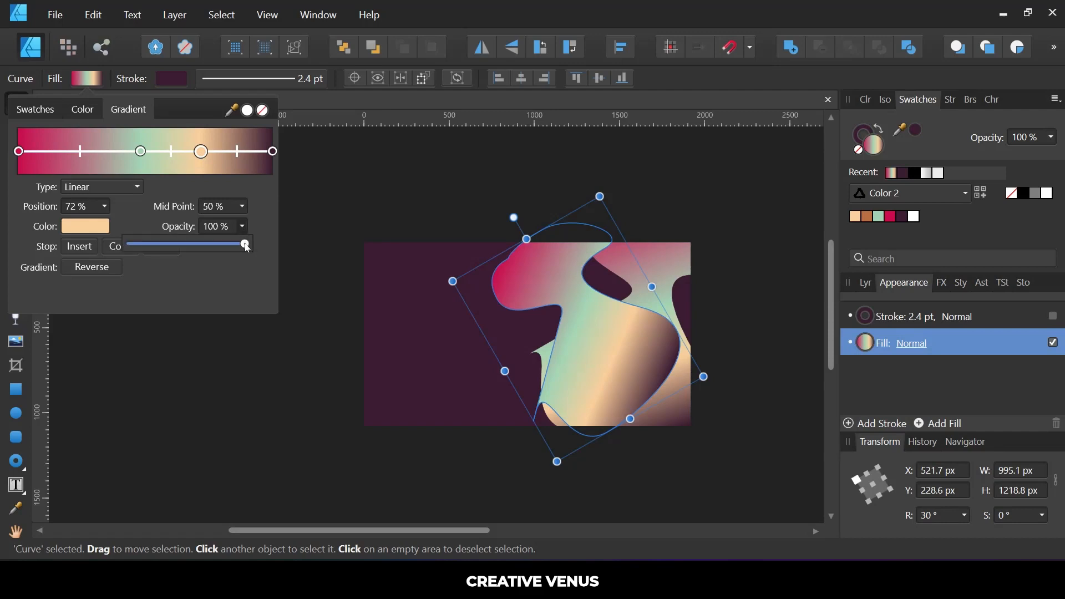
pyautogui.moveTo(248, 248); pyautogui.dragTo(174, 245)
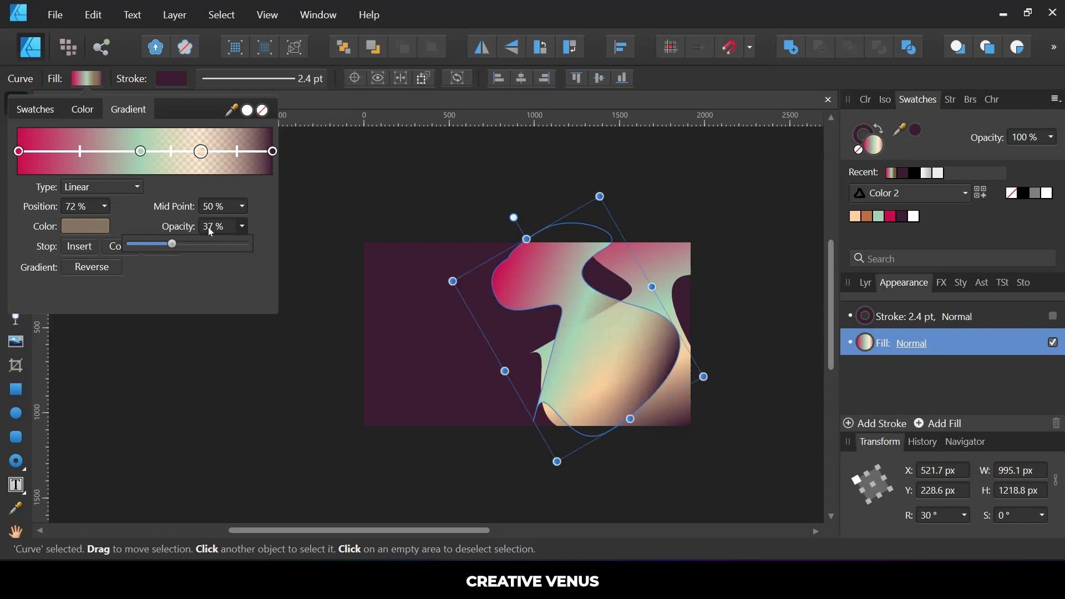
pyautogui.click(242, 232)
pyautogui.click(242, 231)
pyautogui.moveTo(237, 248); pyautogui.dragTo(239, 247)
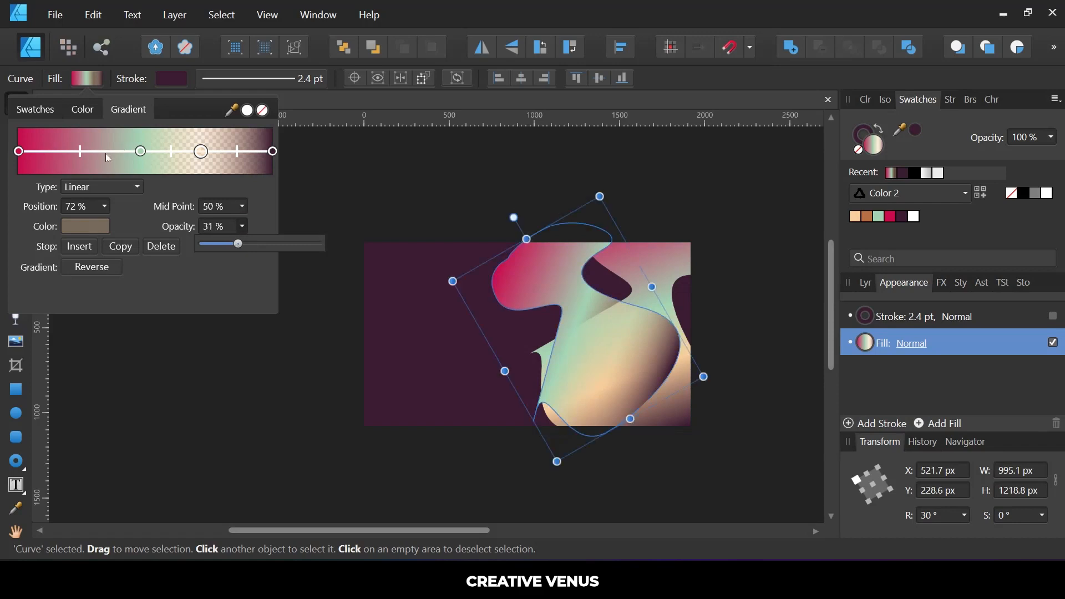
# - Set the opacity of the dark purple end stop in the curve's gradient to 73%
pyautogui.click(274, 152)
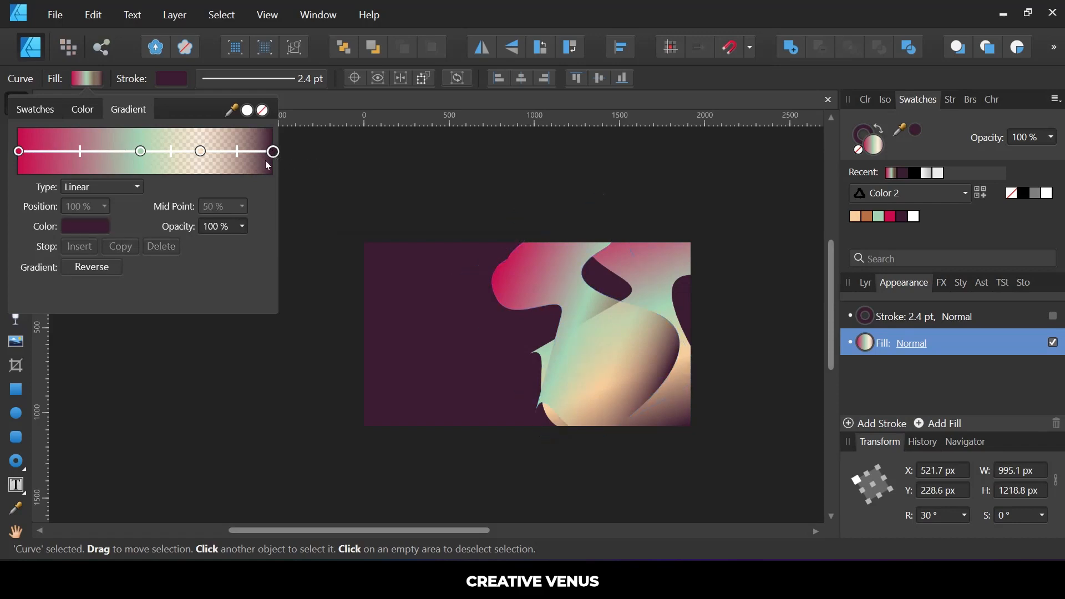
pyautogui.click(243, 227)
pyautogui.moveTo(242, 244); pyautogui.dragTo(214, 244)
# - Slightly reduce the opacity of the green gradient stop at 48% and deselect the curve
pyautogui.click(135, 153)
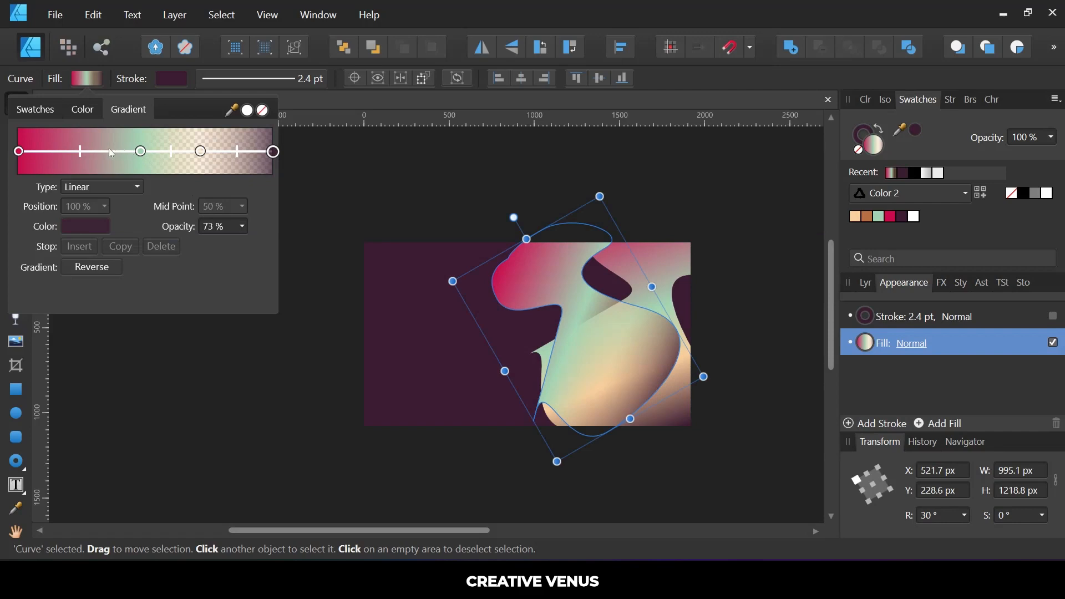
pyautogui.click(140, 153)
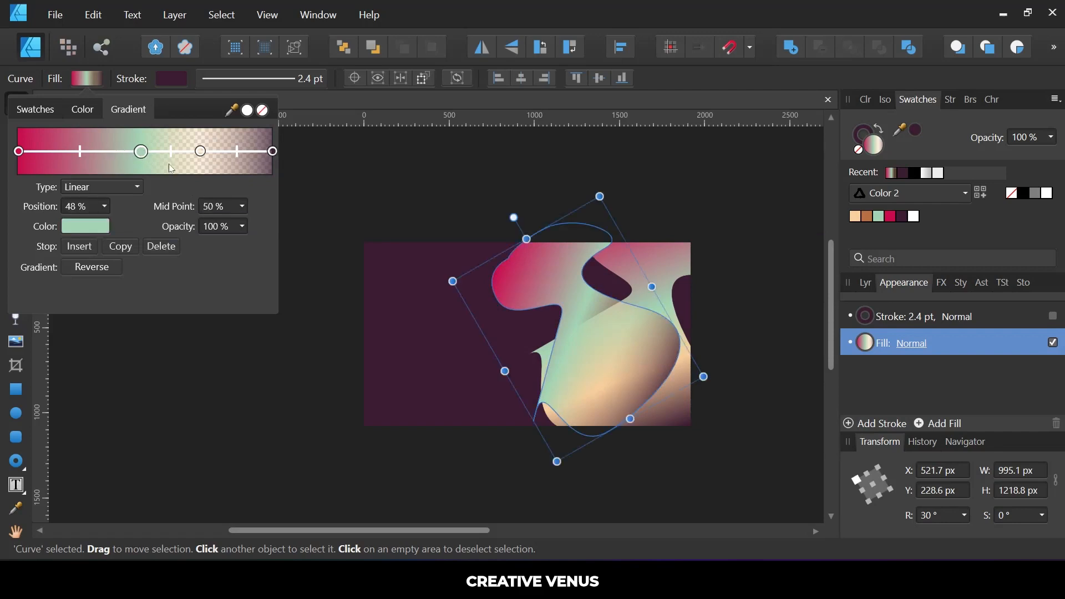
pyautogui.click(246, 229)
pyautogui.moveTo(246, 245)
pyautogui.mouseDown()
pyautogui.moveTo(209, 248)
pyautogui.moveTo(232, 247)
pyautogui.mouseUp()
pyautogui.click(338, 192)
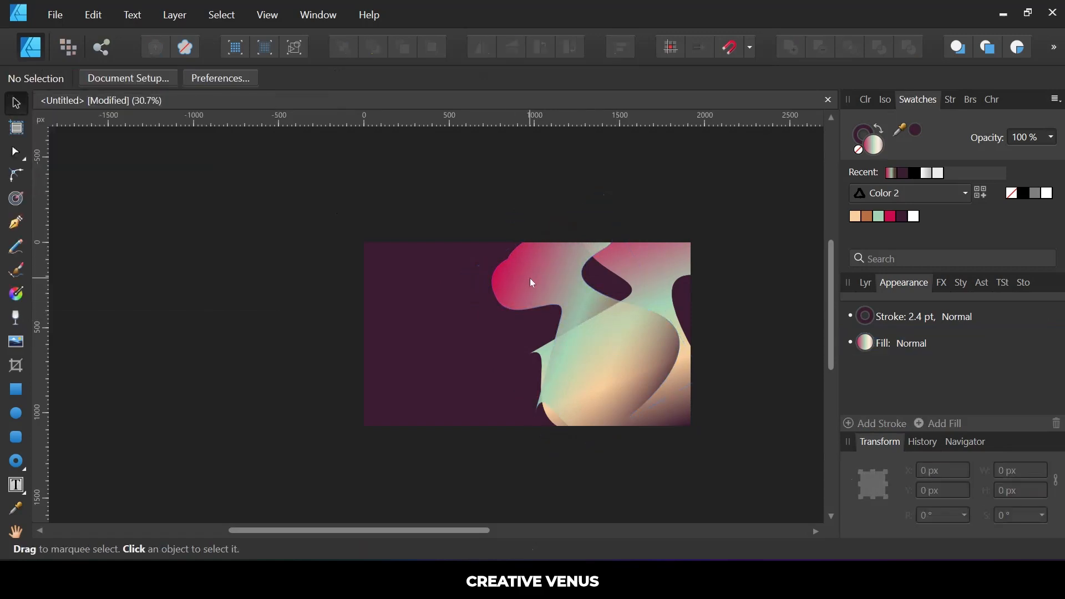
# - Rotate the semi-transparent curve to 45° and enlarge it proportionally to about 1091 by 1336 px
pyautogui.click(549, 291)
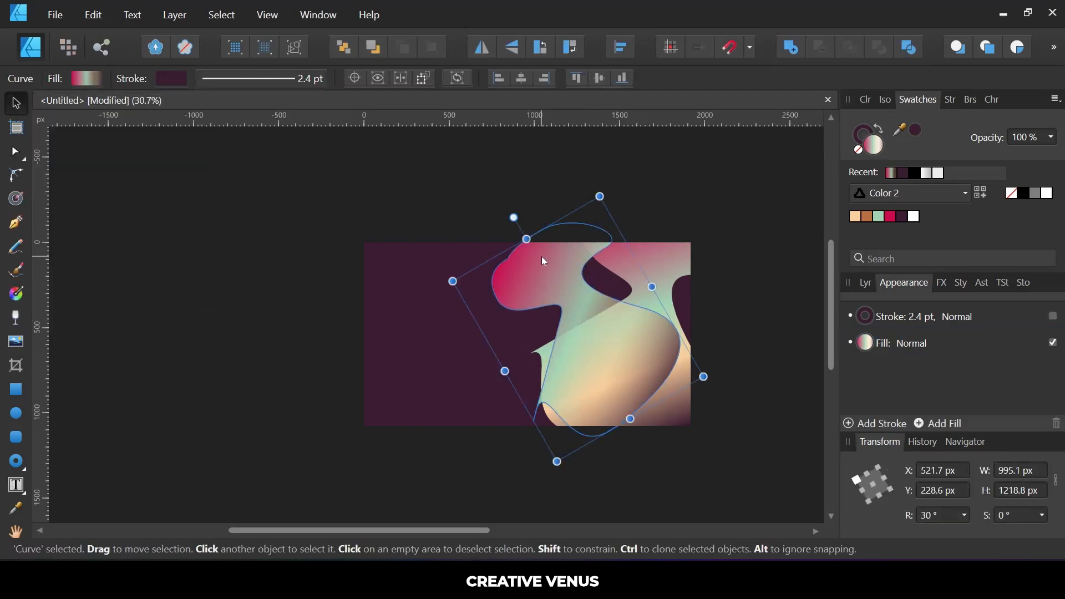
pyautogui.moveTo(513, 217); pyautogui.dragTo(477, 219)
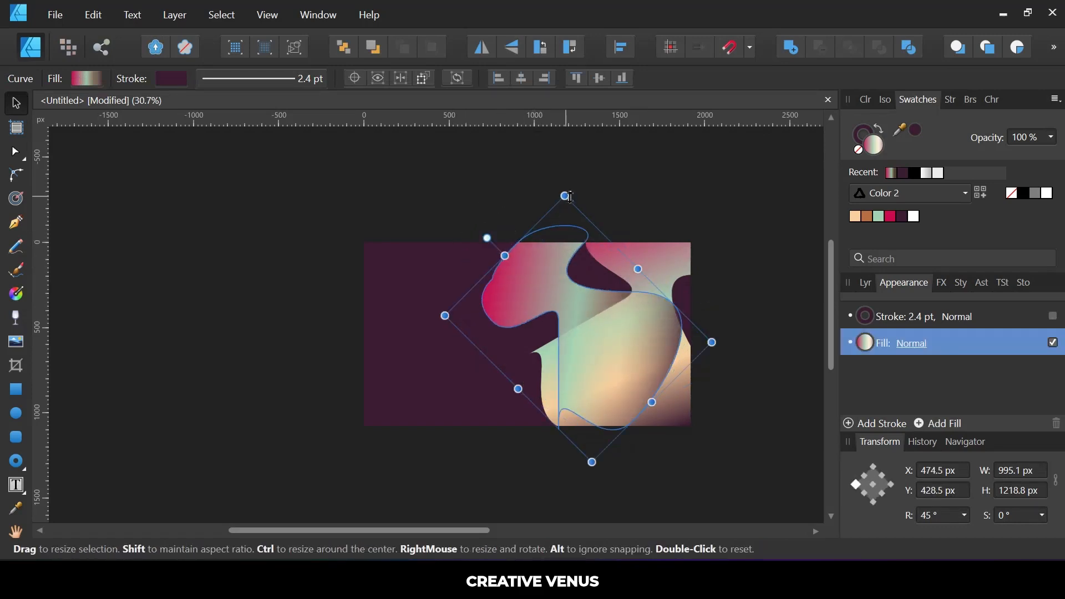
pyautogui.moveTo(567, 196); pyautogui.dragTo(561, 168)
# - Reposition the semi-transparent curve to about X 499 px, Y 294 px and deselect it
pyautogui.moveTo(568, 287)
pyautogui.mouseDown()
pyautogui.moveTo(557, 265)
pyautogui.moveTo(570, 267)
pyautogui.moveTo(542, 260)
pyautogui.moveTo(573, 273)
pyautogui.moveTo(580, 261)
pyautogui.moveTo(576, 276)
pyautogui.moveTo(568, 272)
pyautogui.mouseUp()
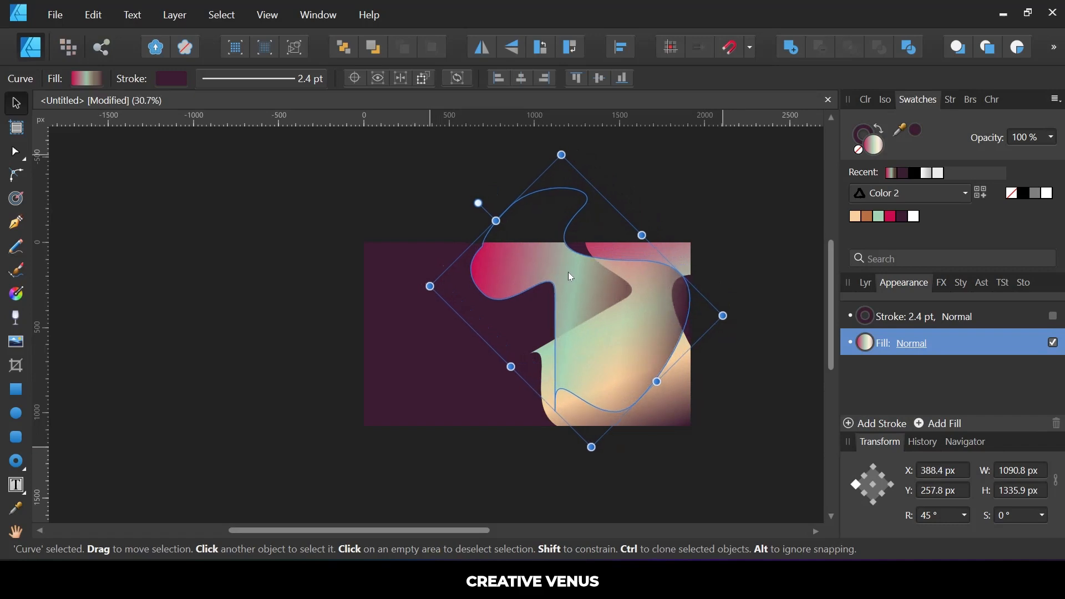
pyautogui.click(746, 371)
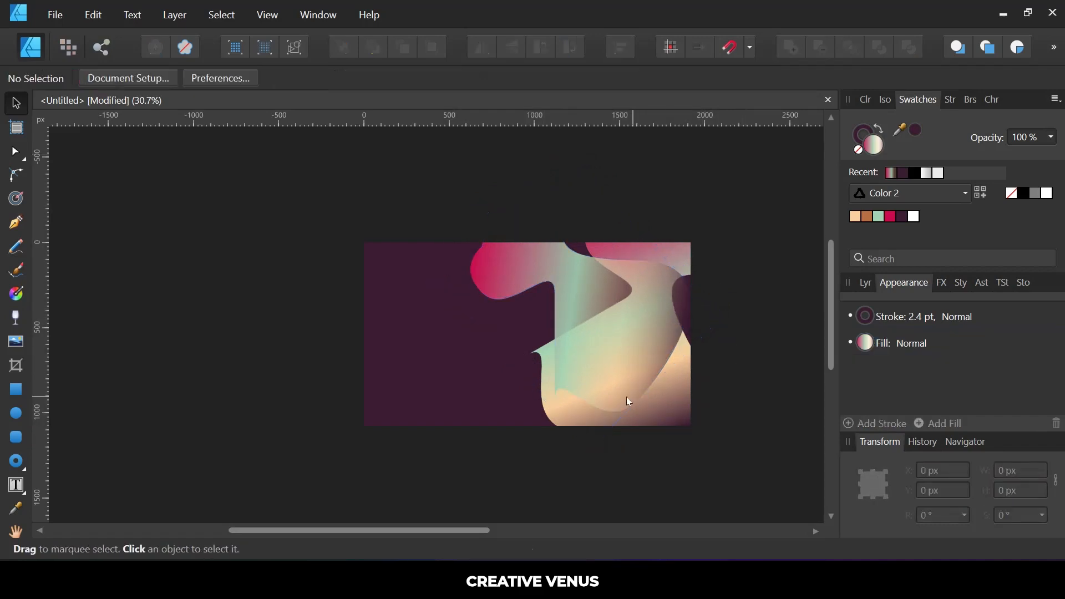
pyautogui.moveTo(610, 340)
pyautogui.mouseDown()
pyautogui.moveTo(577, 345)
pyautogui.moveTo(628, 337)
pyautogui.mouseUp()
pyautogui.click(722, 378)
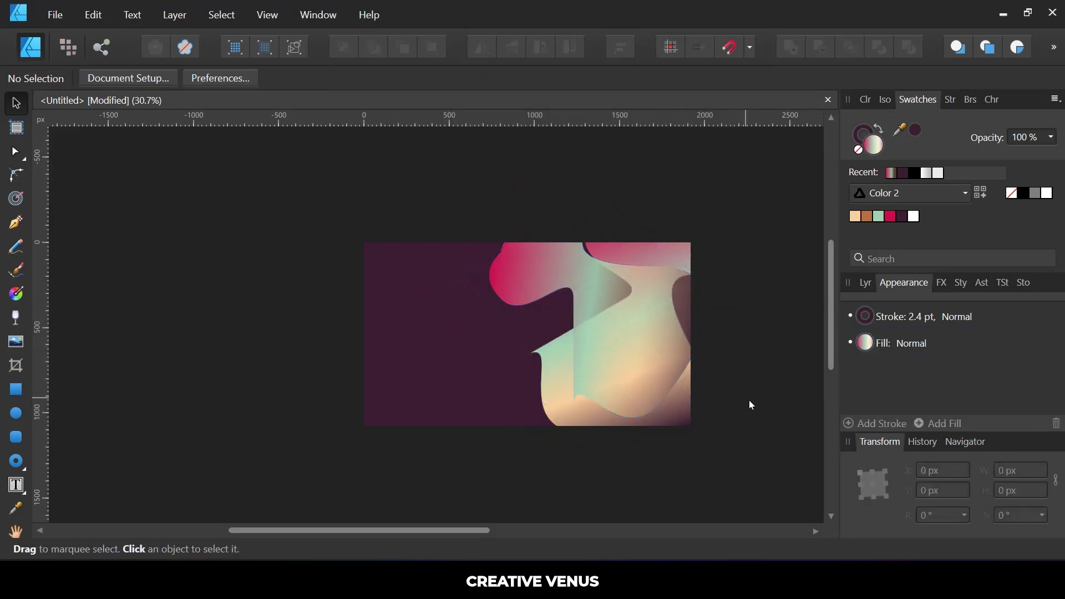
# - Enlarge the semi-transparent curve to about 1220 by 1495 px and move it to about X 482 px, Y 346 px
pyautogui.click(629, 368)
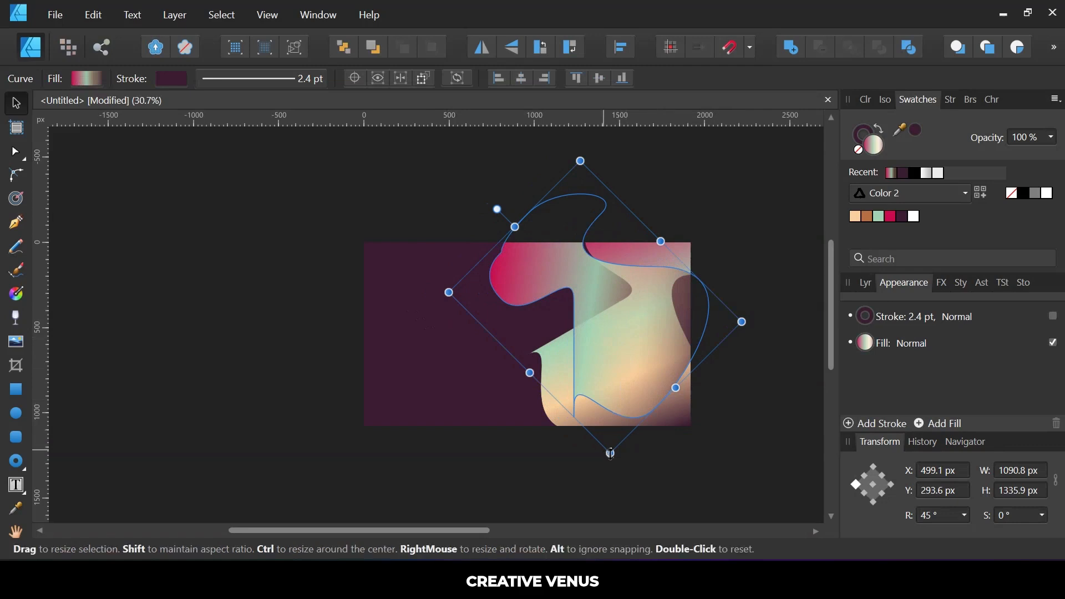
pyautogui.moveTo(610, 452); pyautogui.dragTo(616, 492)
pyautogui.click(760, 472)
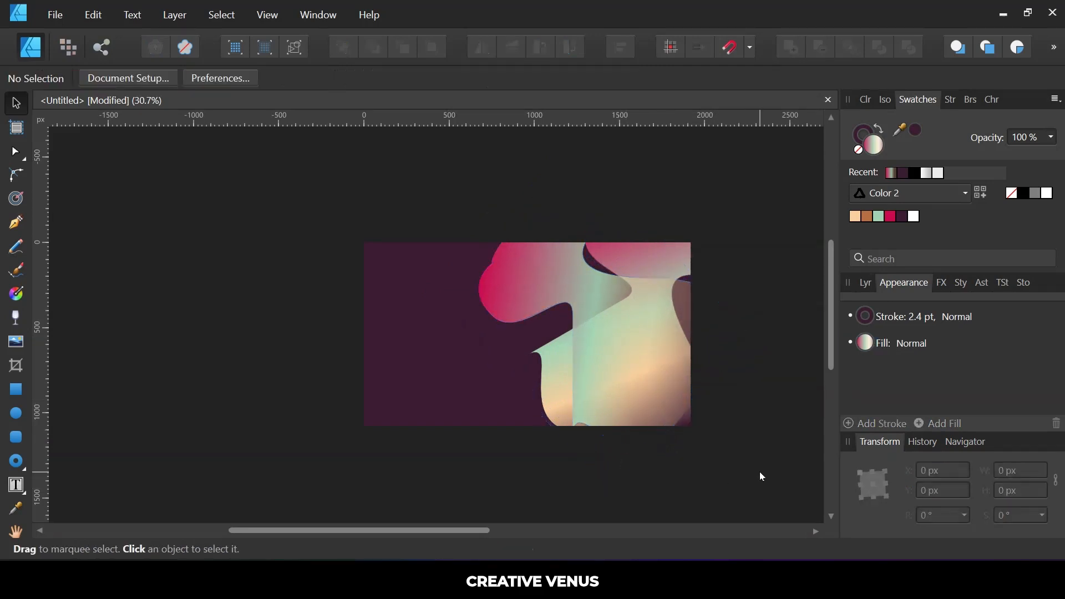
pyautogui.click(624, 373)
pyautogui.moveTo(635, 339); pyautogui.dragTo(655, 334)
pyautogui.click(708, 460)
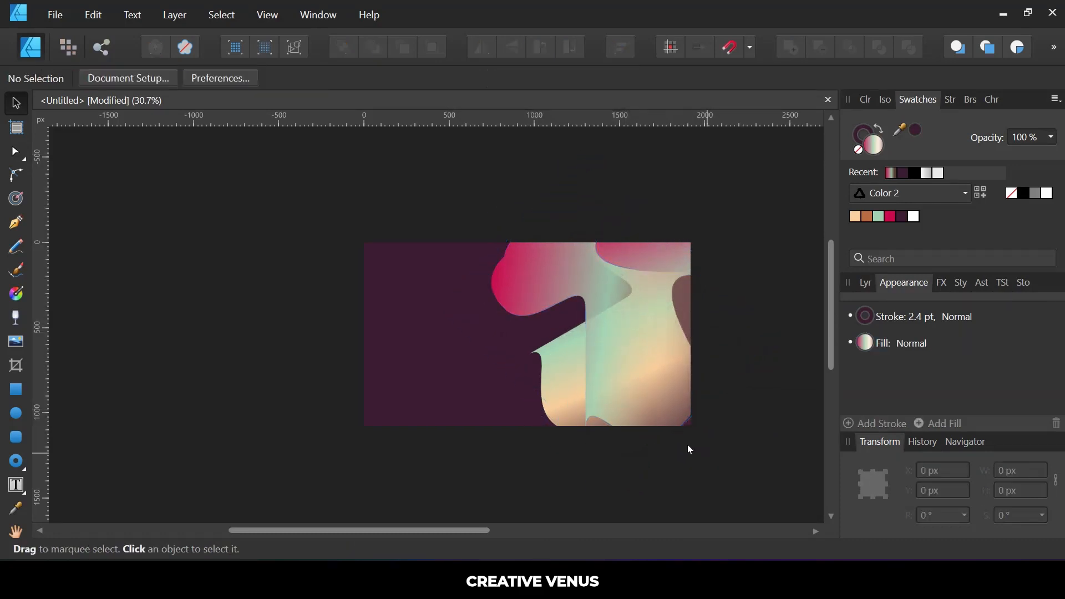
# - Duplicate the semi-transparent curve and rotate the copy to -150° across the lower middle of the page, leaving nothing selected
pyautogui.click(620, 356)
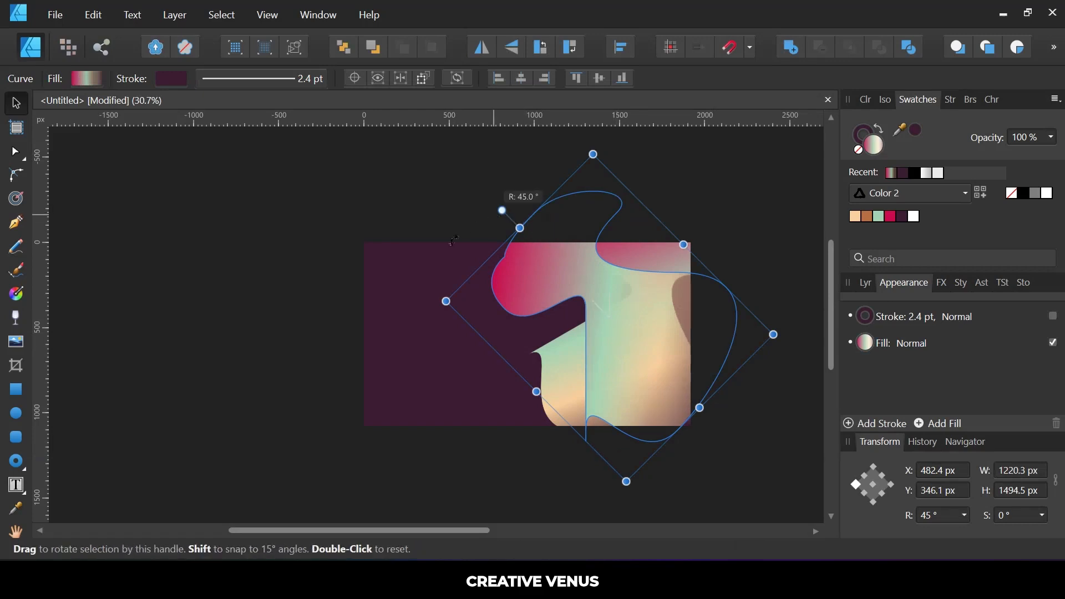
pyautogui.moveTo(454, 239); pyautogui.dragTo(634, 457)
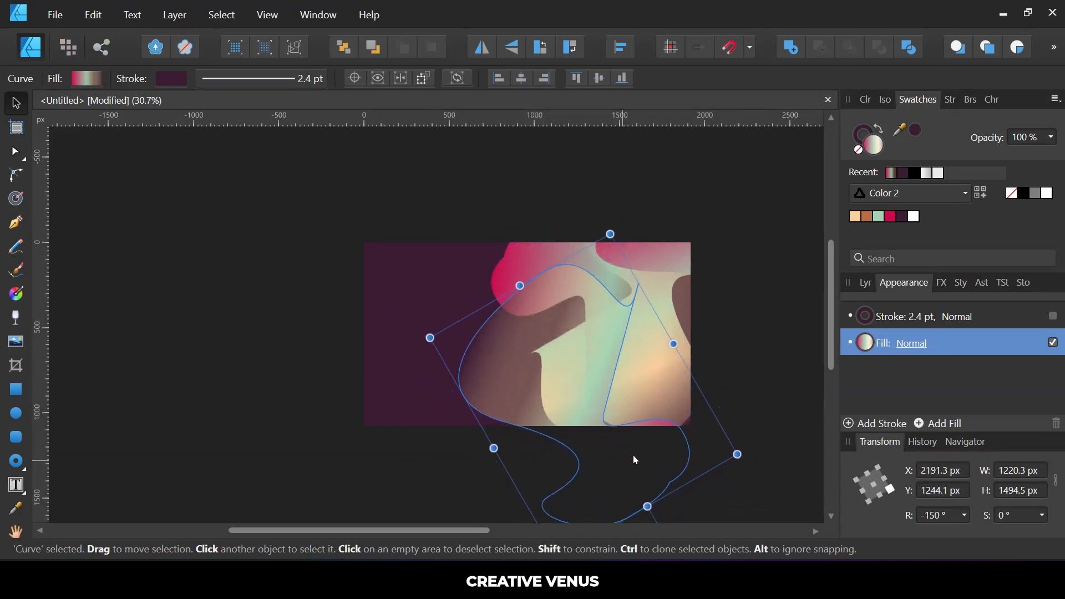
pyautogui.click(730, 365)
pyautogui.click(764, 434)
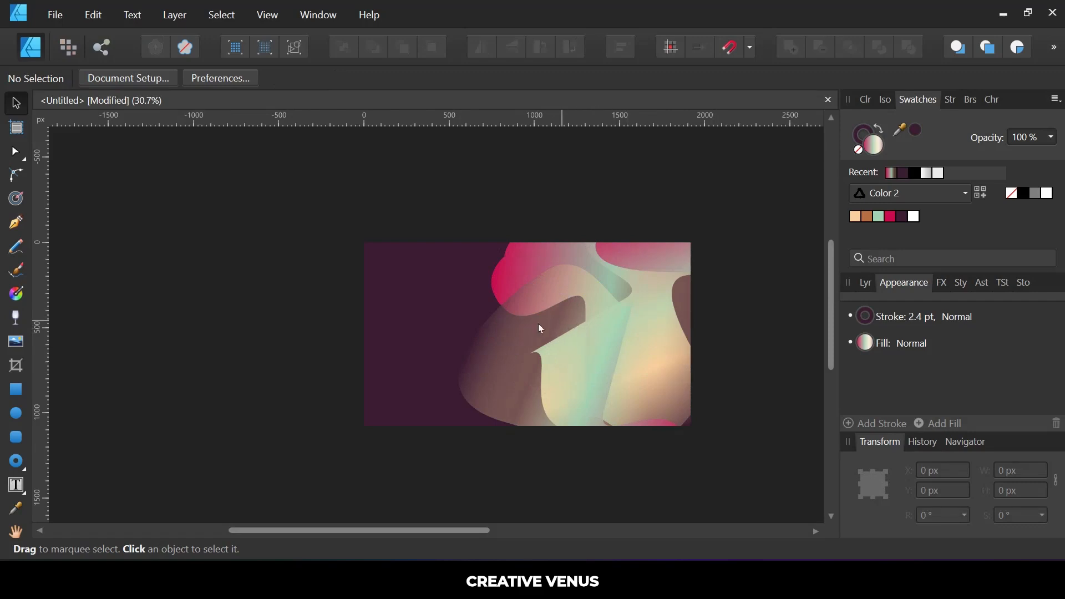
# - Place a duplicate of the opaque -15° gradient curve over the page's left edge and rotate it to about 0.5°
pyautogui.scroll(3, 551, 342)
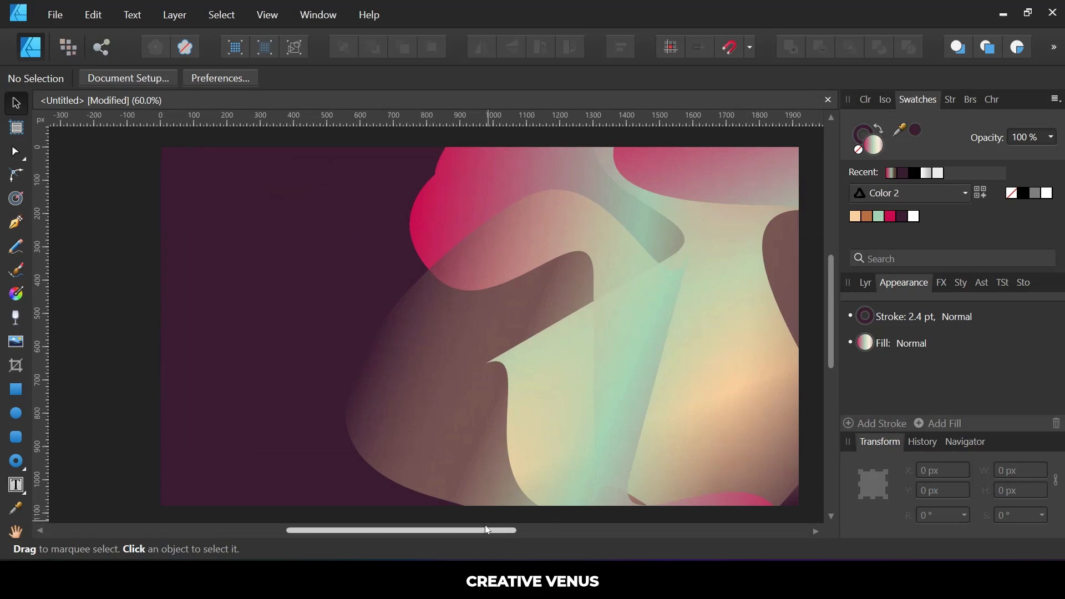
pyautogui.moveTo(488, 533); pyautogui.dragTo(500, 534)
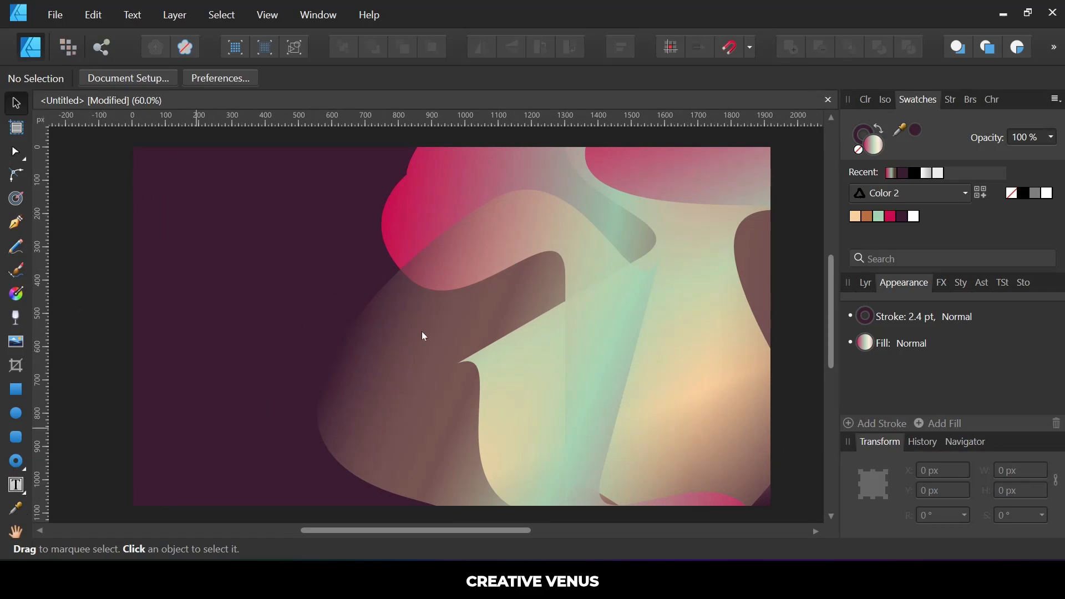
pyautogui.scroll(-2, 468, 280)
pyautogui.click(475, 336)
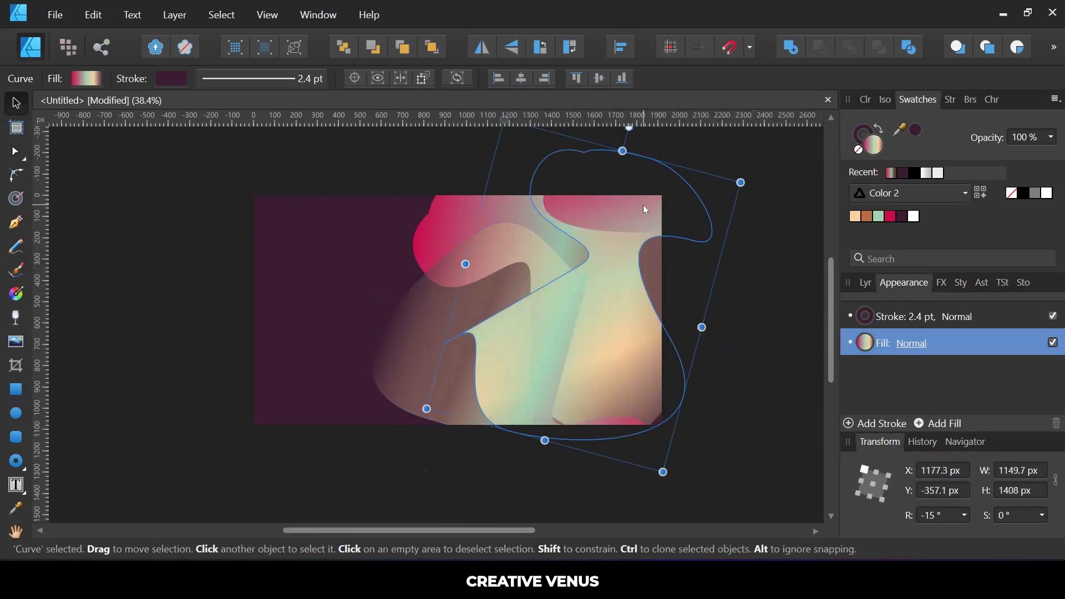
pyautogui.moveTo(645, 210); pyautogui.dragTo(231, 191)
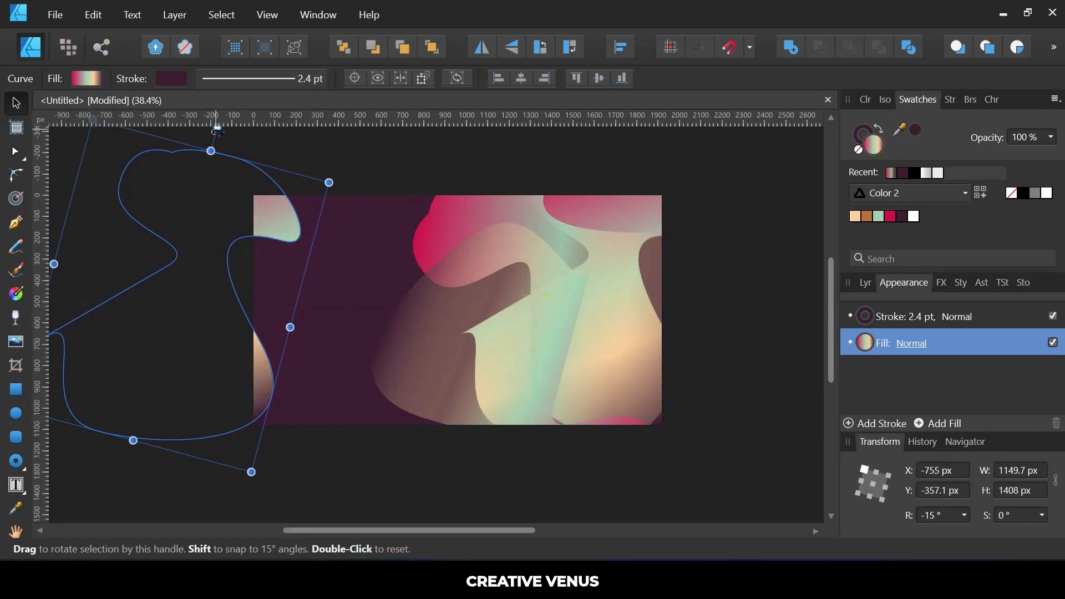
pyautogui.moveTo(218, 131); pyautogui.dragTo(172, 123)
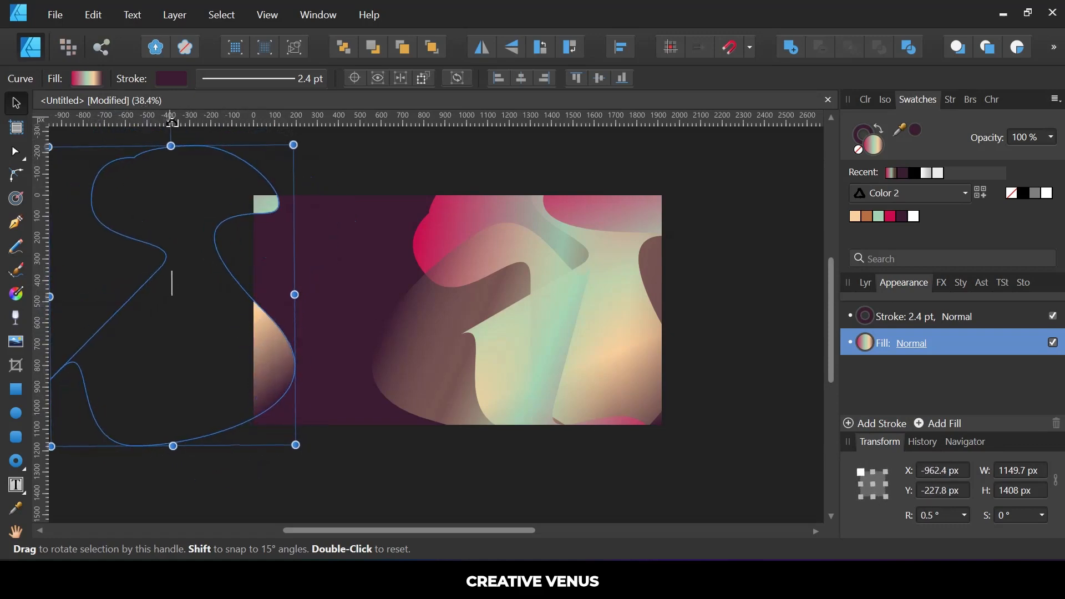
pyautogui.click(727, 298)
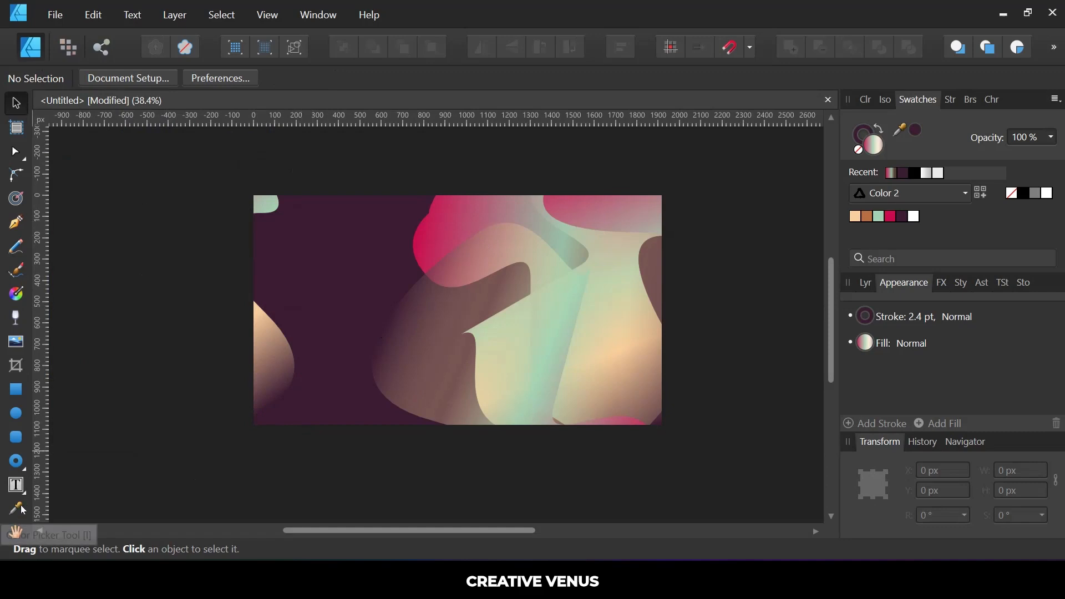
# - Draw a text frame about 380 by 63 px in the page's upper left and enter "creative venus"
pyautogui.click(15, 486)
pyautogui.moveTo(283, 216); pyautogui.dragTo(365, 229)
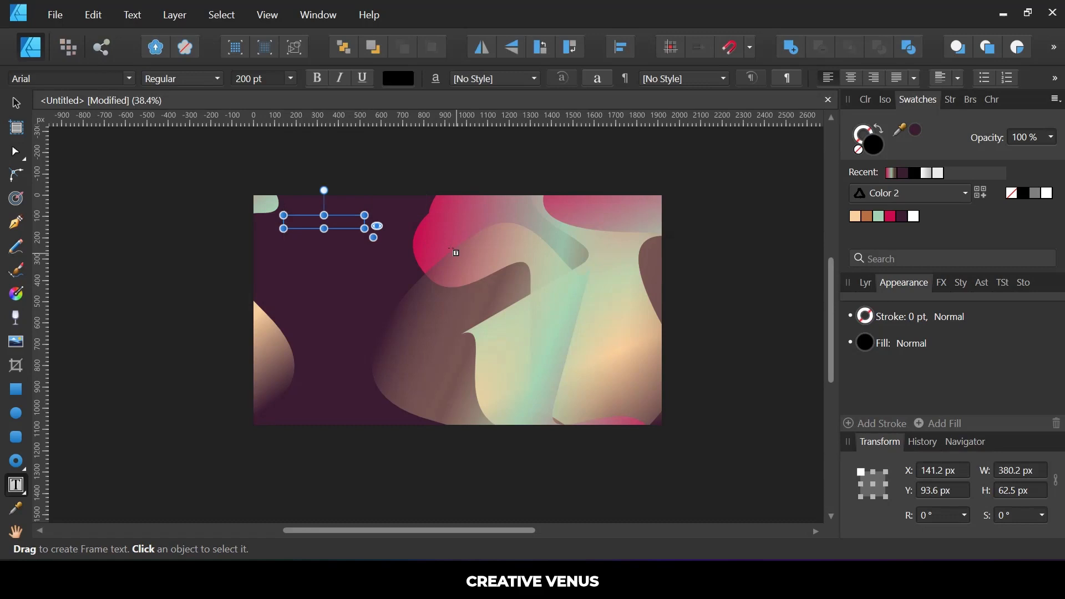
pyautogui.write('creati')
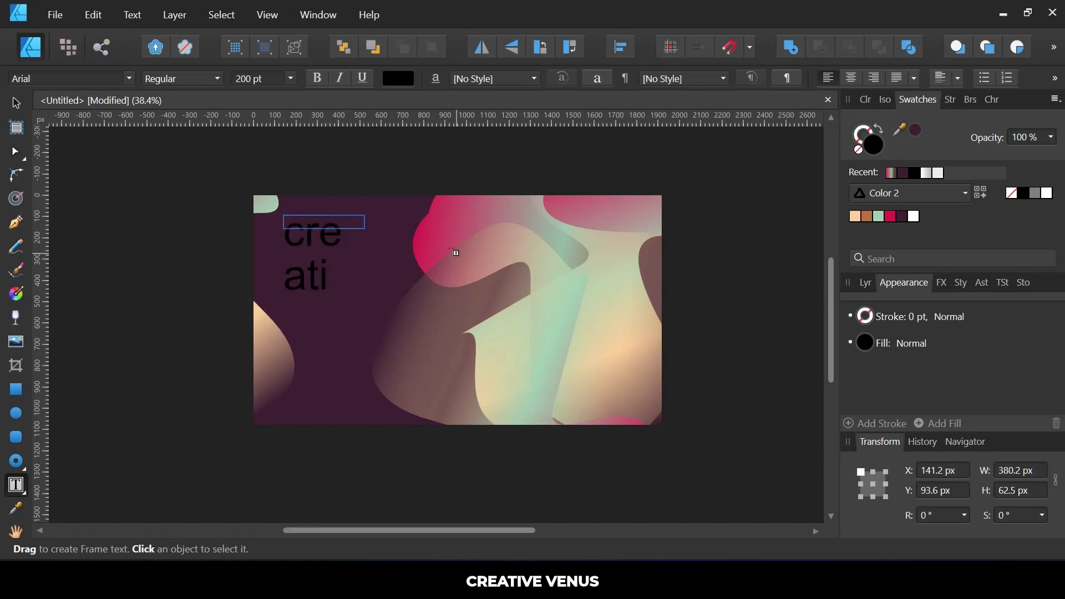
pyautogui.write('ve venus')
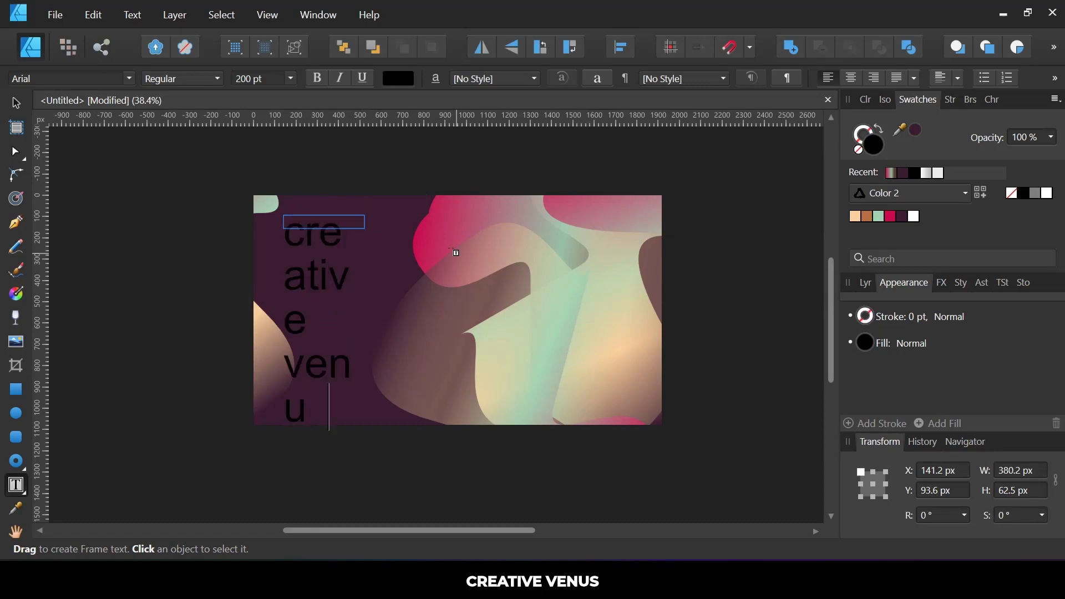
# - Change the font of all the frame text to Bebas Neue
pyautogui.hotkey('ctrl', 'a')
pyautogui.press('Escape')
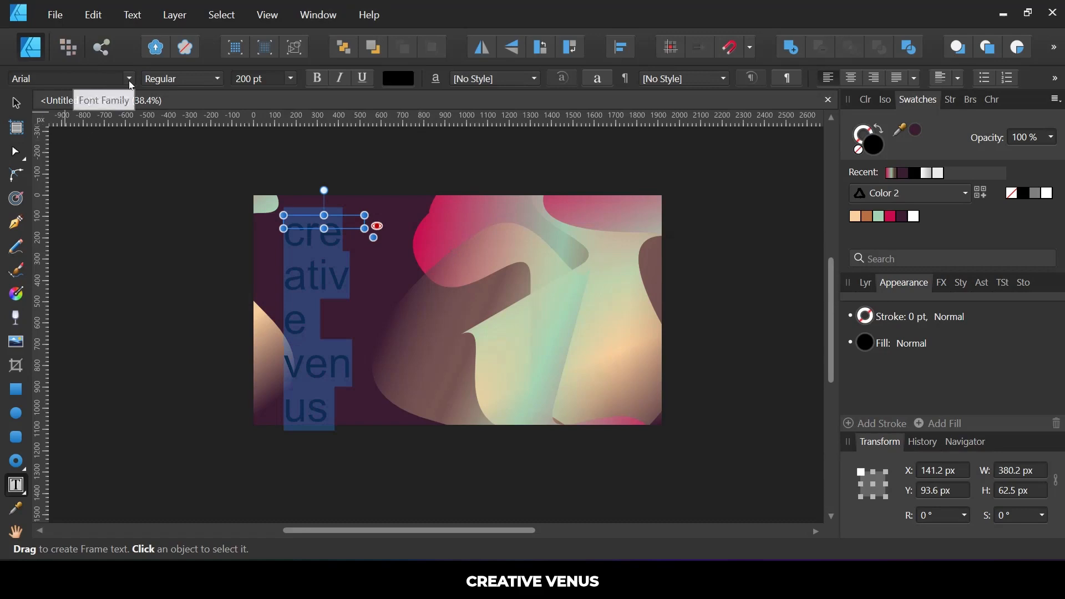
pyautogui.click(113, 82)
pyautogui.scroll(-1, 239, 230)
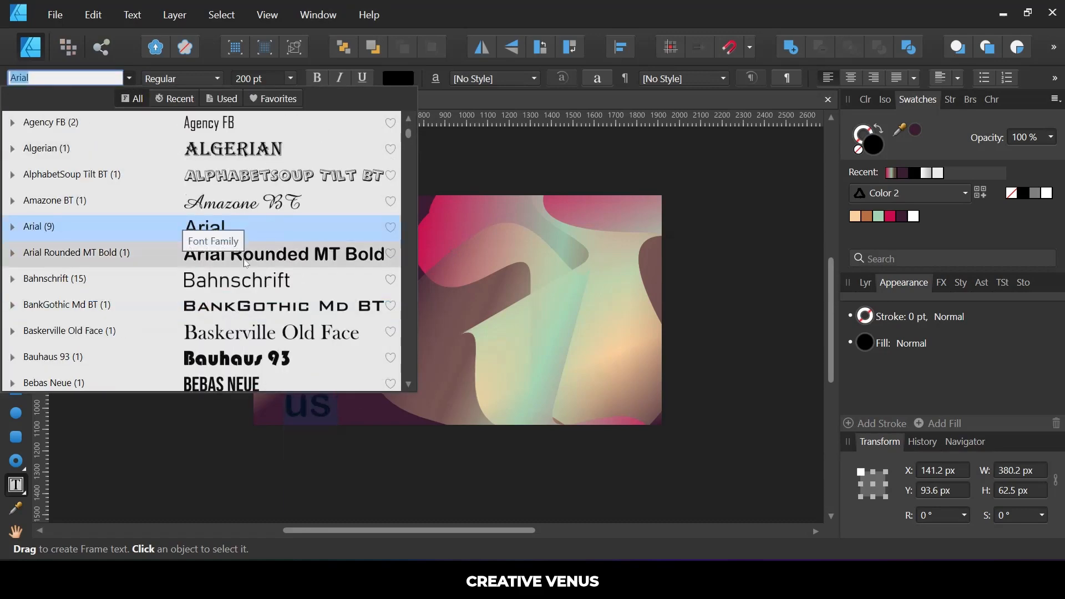
pyautogui.scroll(-1, 237, 349)
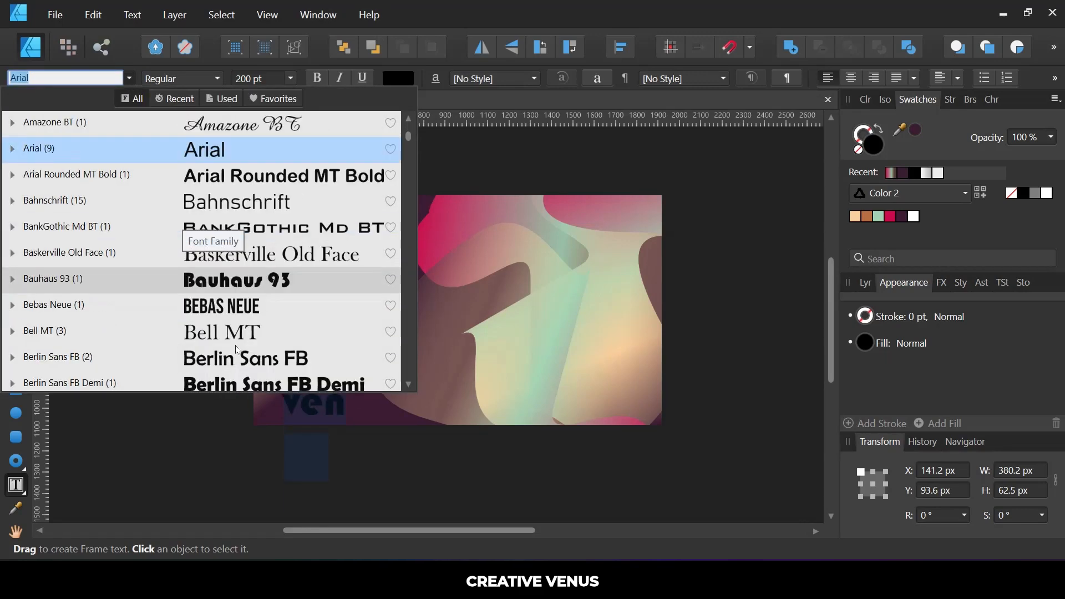
pyautogui.click(239, 307)
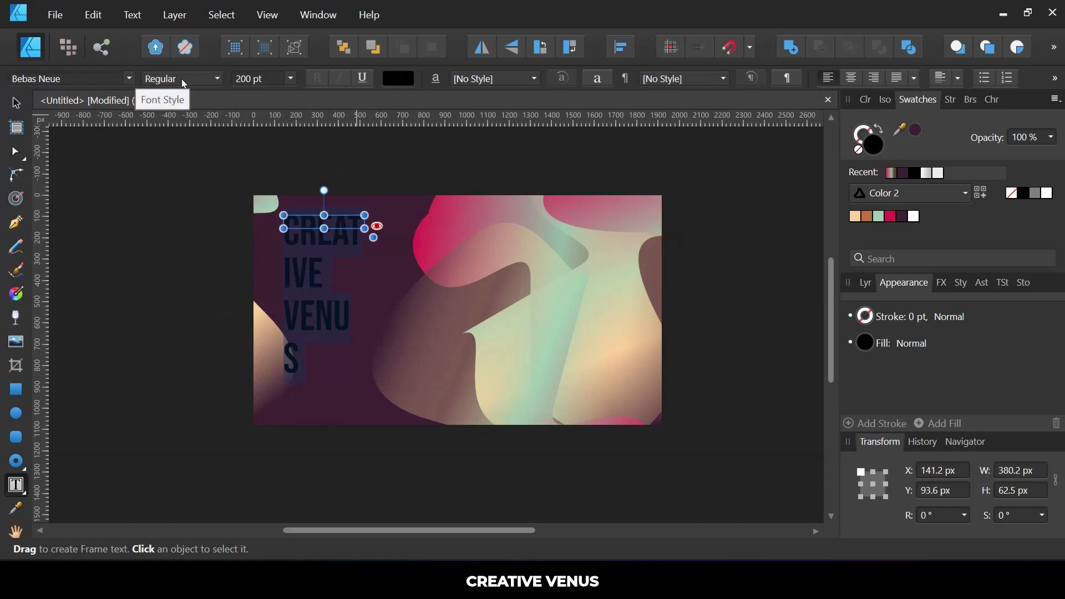
# - Set the "creative venus" title's font size to 48 pt and color it with the light peach palette swatch
pyautogui.click(289, 78)
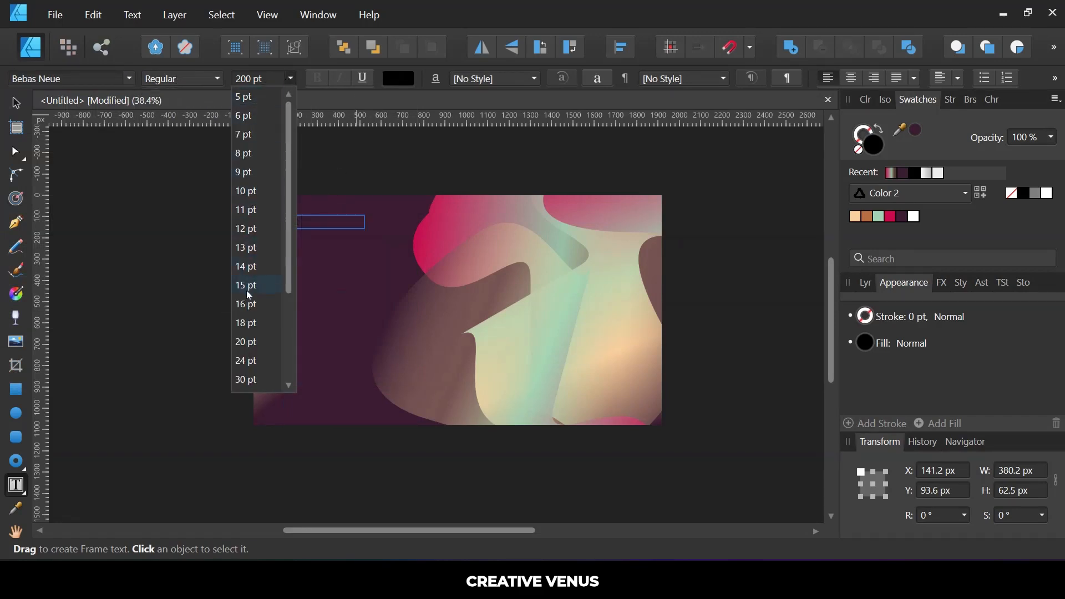
pyautogui.scroll(-2, 252, 344)
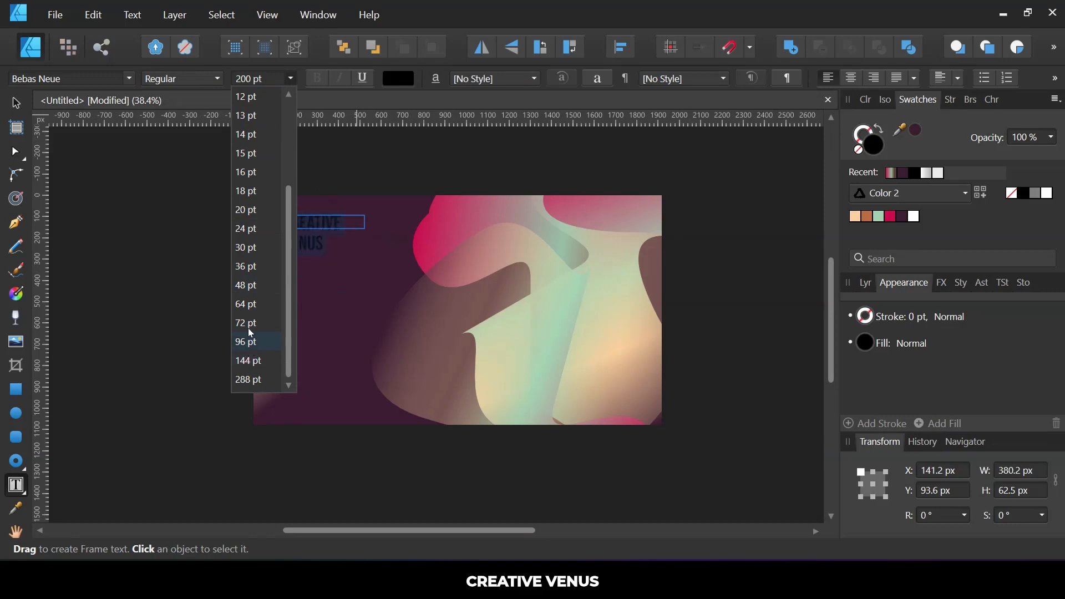
pyautogui.click(249, 294)
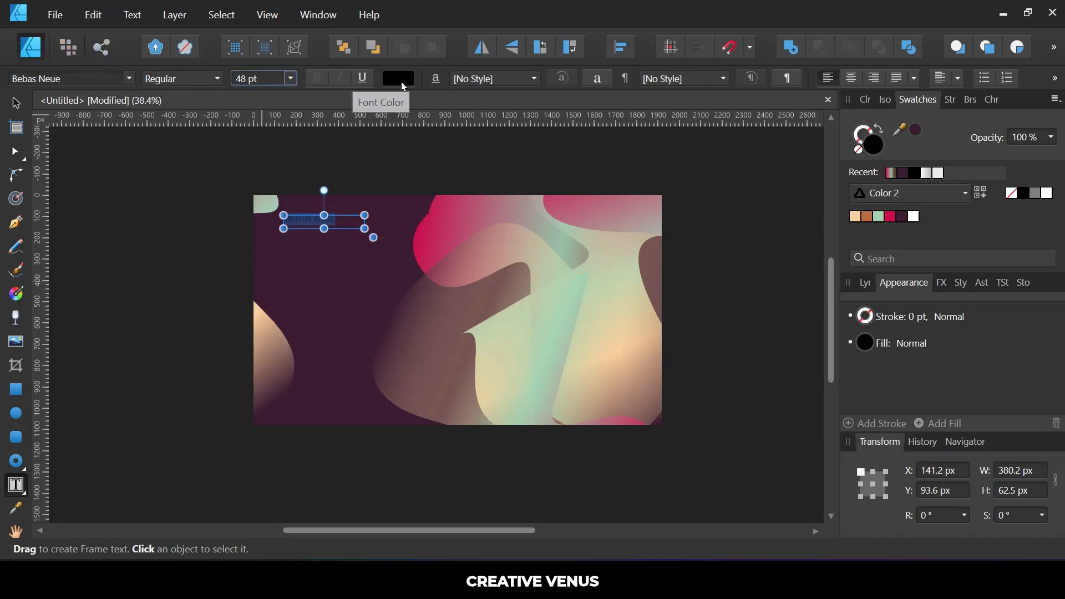
pyautogui.click(891, 217)
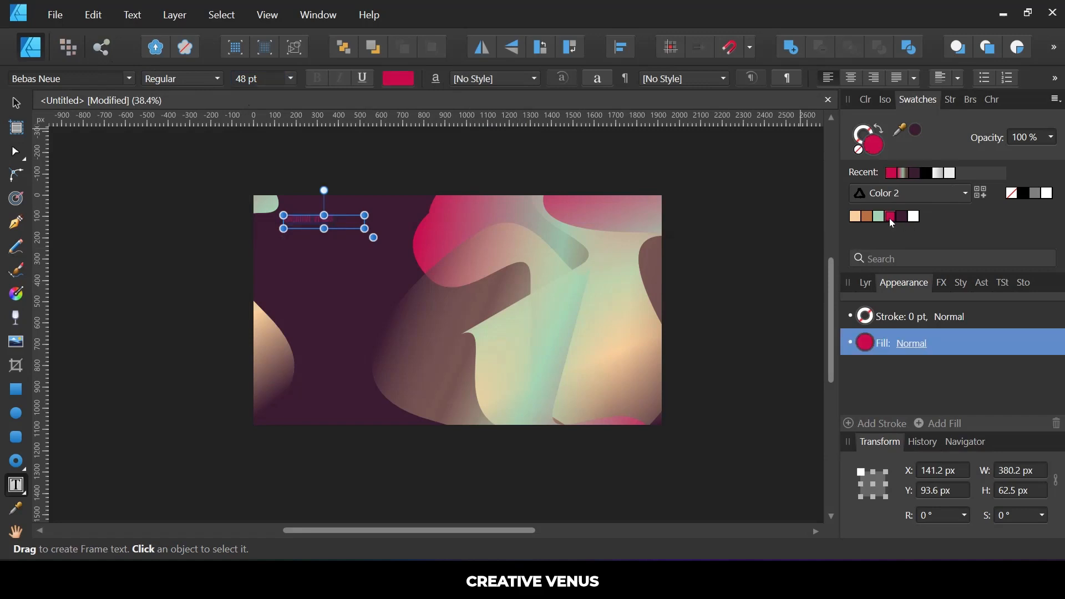
pyautogui.click(856, 216)
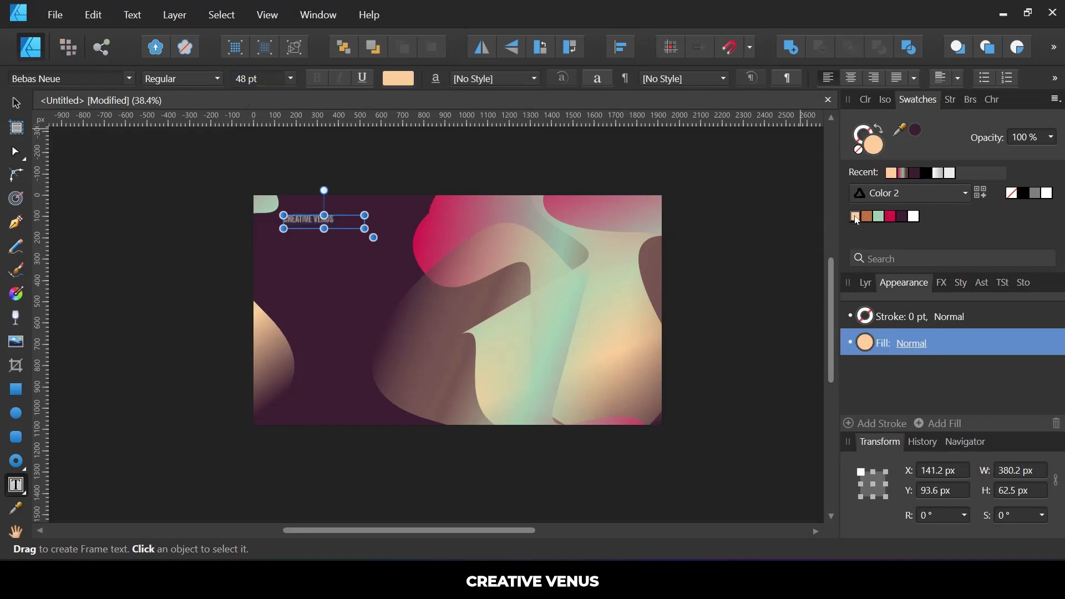
pyautogui.click(17, 103)
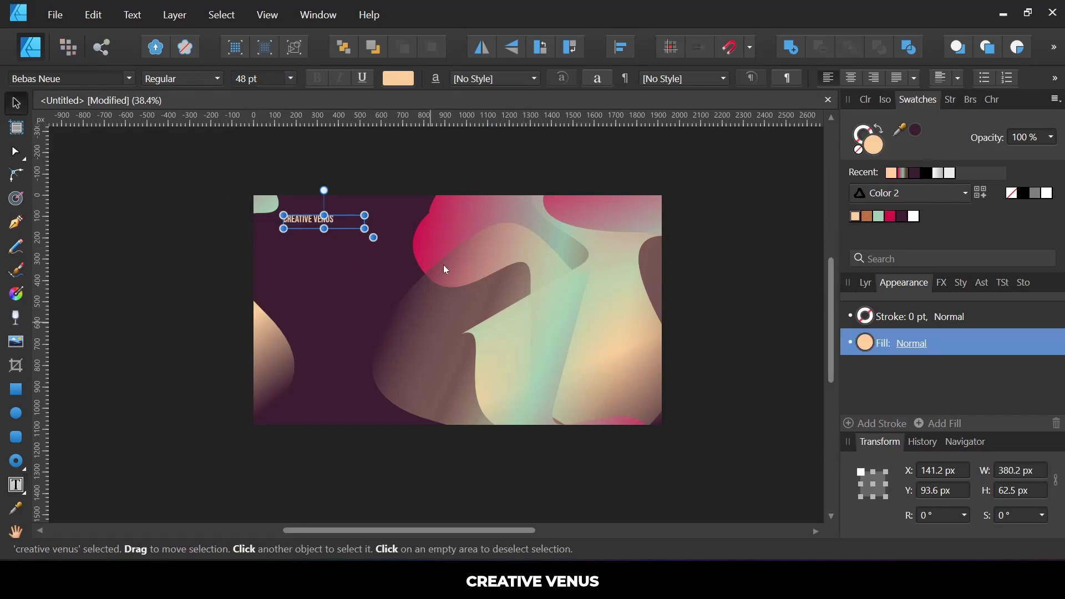
# - Center the "creative venus" title vertically within its text frame
pyautogui.click(944, 82)
pyautogui.click(944, 82)
pyautogui.click(944, 82)
pyautogui.scroll(4, 275, 294)
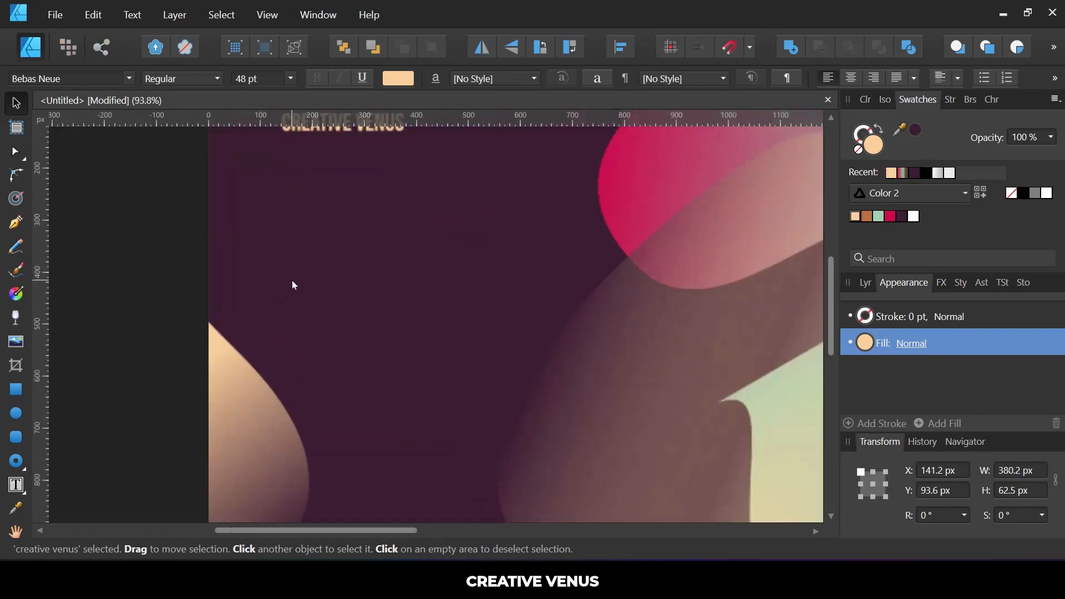
pyautogui.scroll(3, 351, 240)
pyautogui.scroll(2, 352, 240)
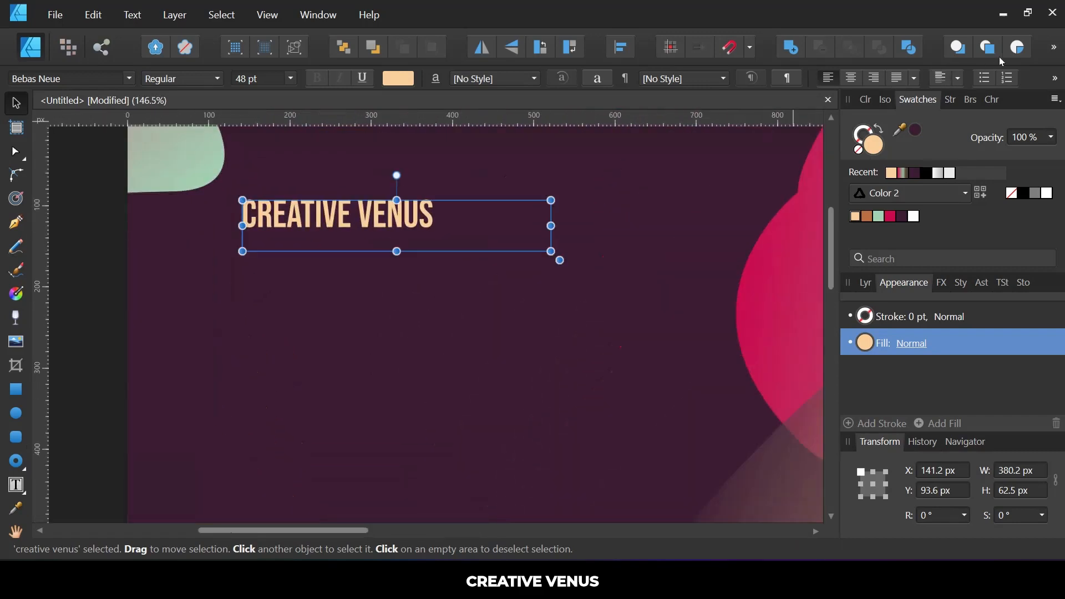
pyautogui.click(943, 83)
pyautogui.click(943, 84)
pyautogui.click(943, 83)
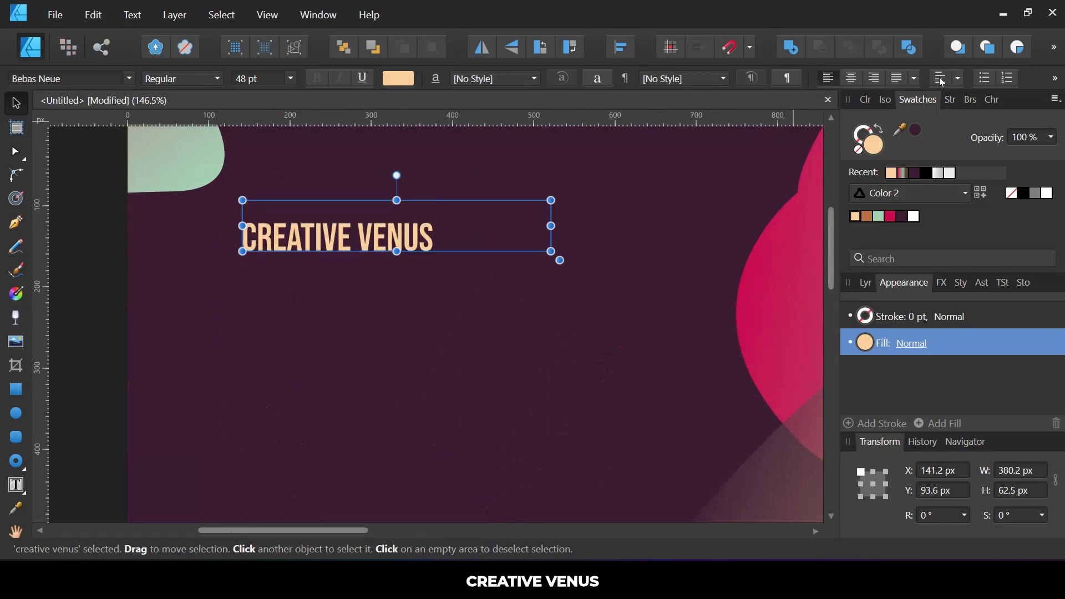
pyautogui.click(942, 84)
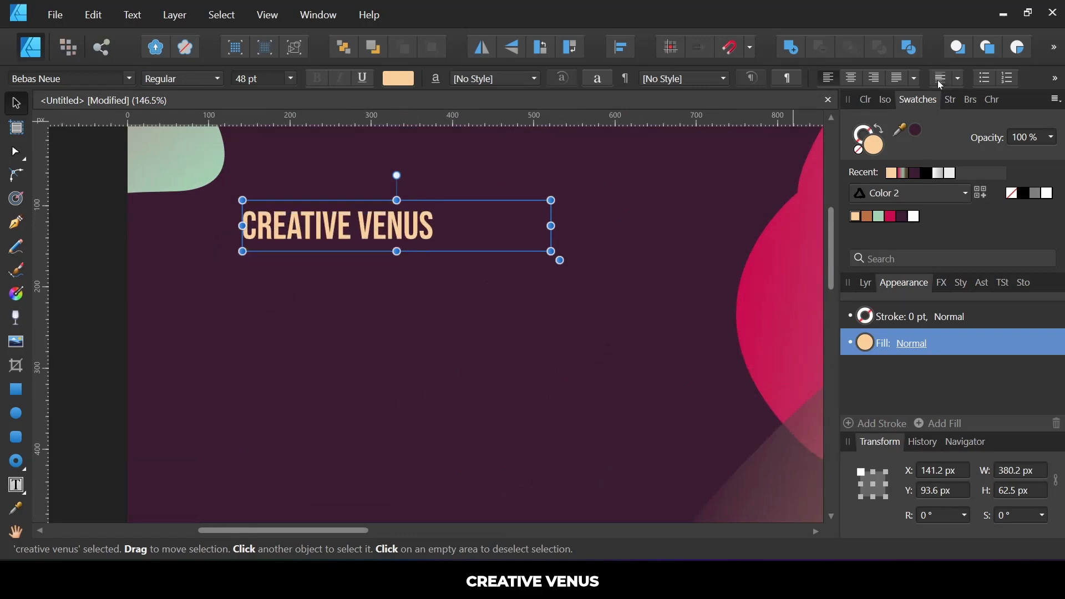
pyautogui.click(942, 85)
pyautogui.click(942, 84)
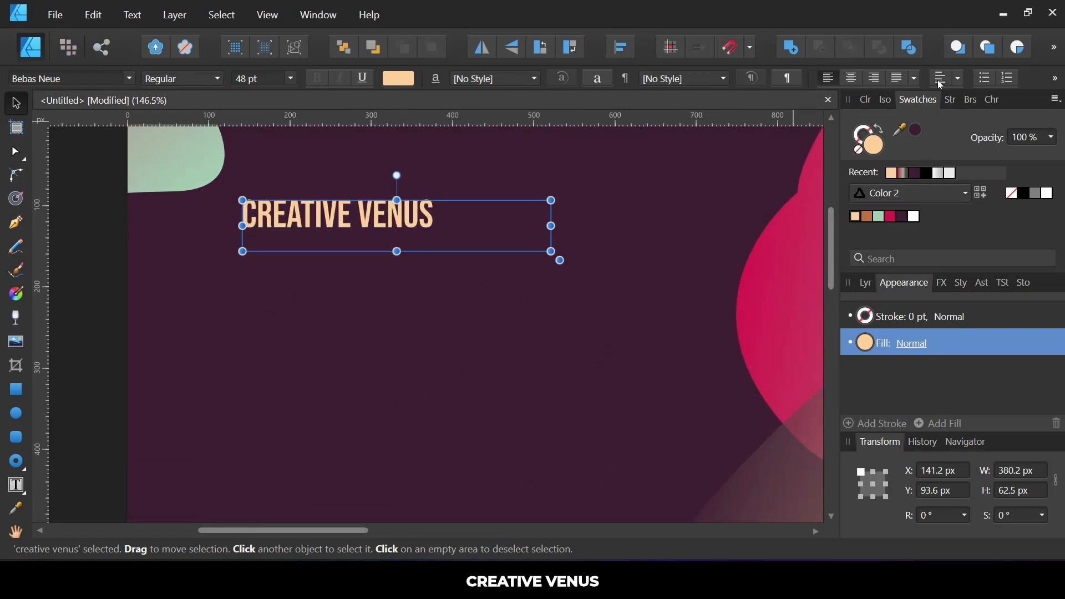
pyautogui.click(941, 84)
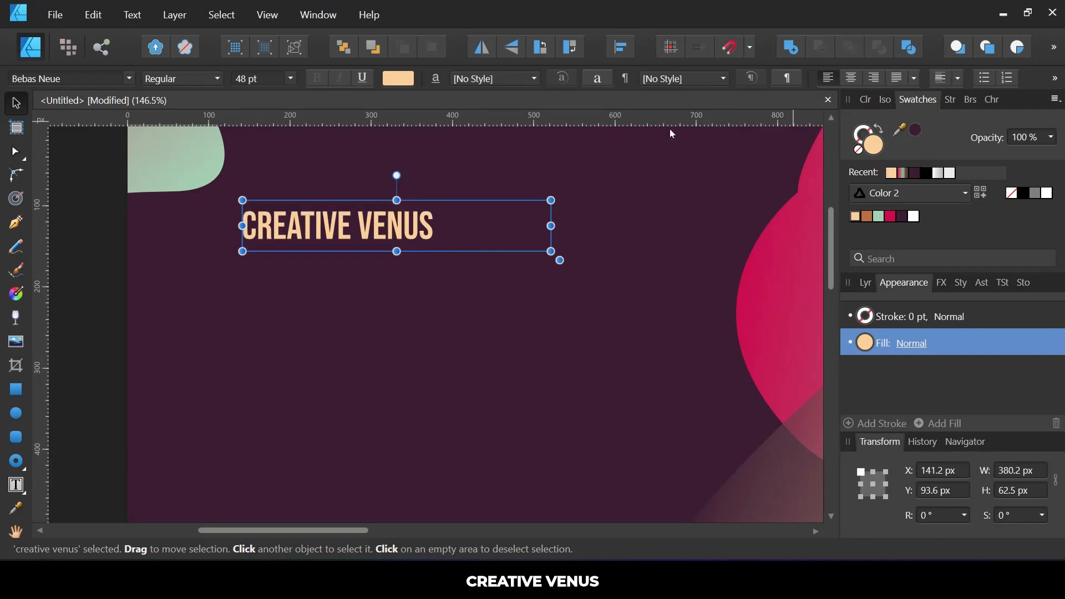
# - Shift the title frame toward the page's left edge to X about 76 px and place a vertical guide at its left side
pyautogui.scroll(-3, 377, 234)
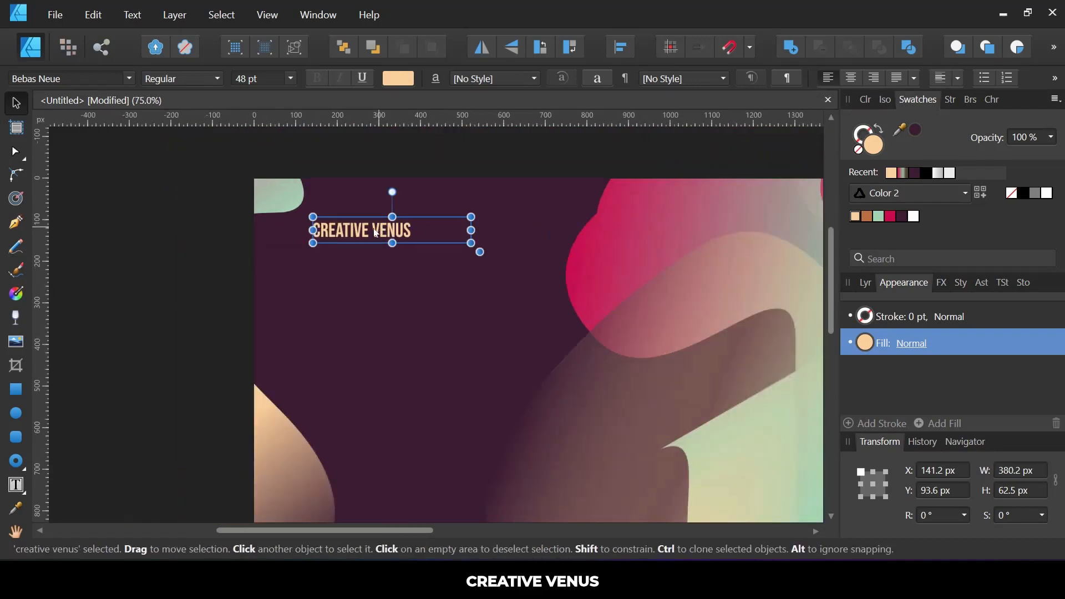
pyautogui.moveTo(376, 234)
pyautogui.mouseDown()
pyautogui.moveTo(348, 233)
pyautogui.moveTo(357, 234)
pyautogui.mouseUp()
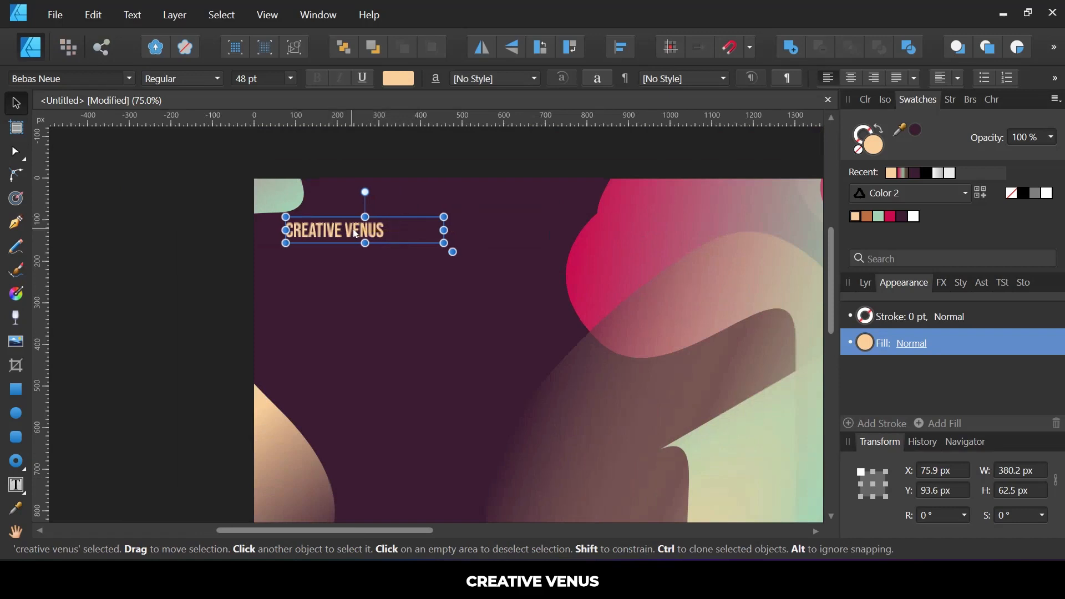
pyautogui.scroll(-2, 407, 244)
pyautogui.scroll(1, 373, 276)
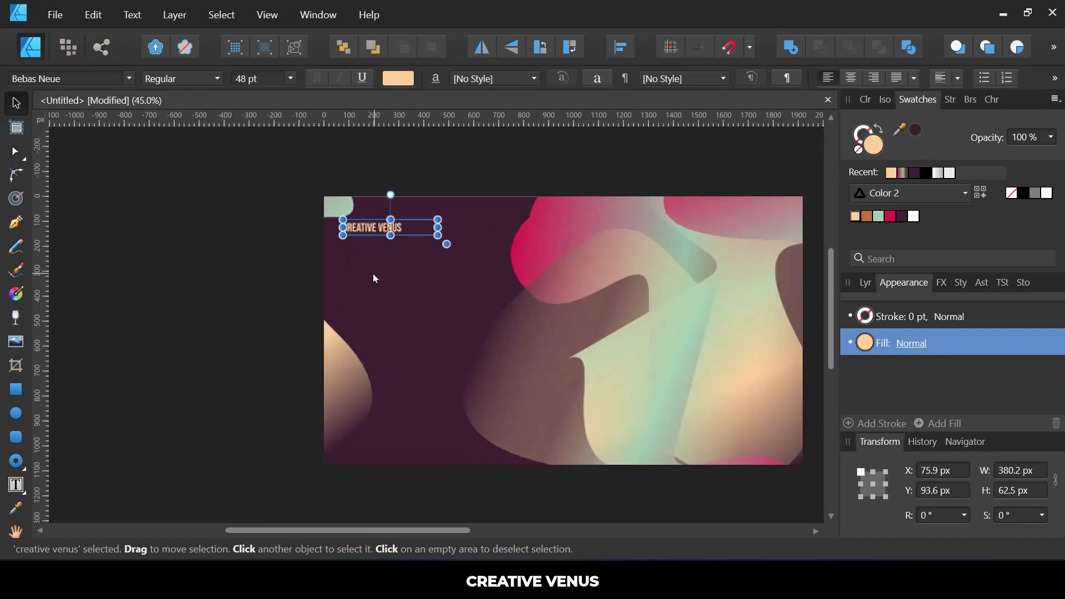
pyautogui.click(157, 274)
pyautogui.moveTo(47, 285); pyautogui.dragTo(344, 287)
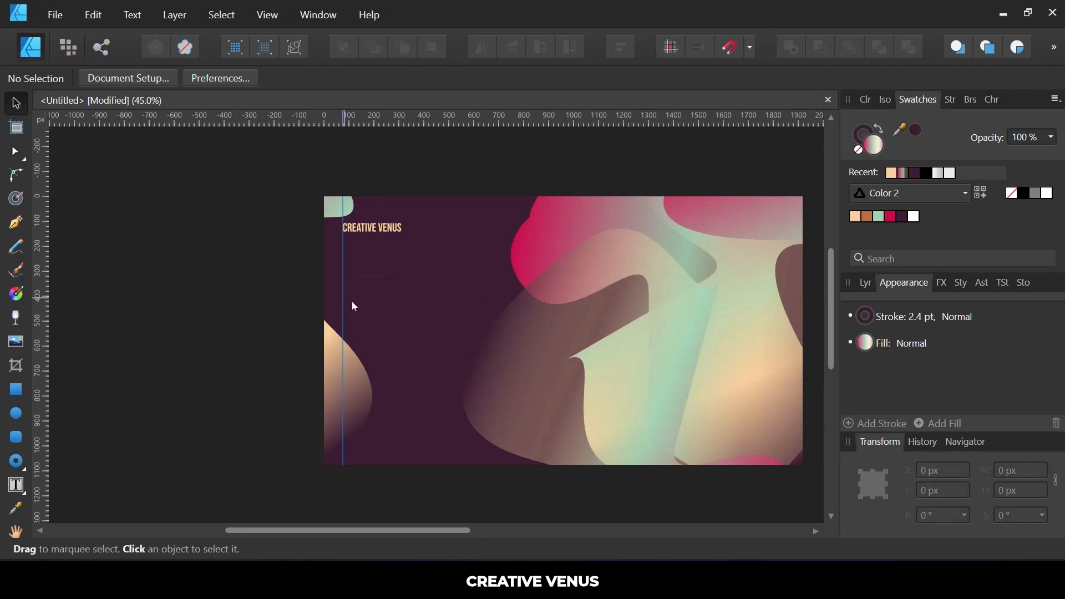
pyautogui.moveTo(419, 111); pyautogui.dragTo(408, 164)
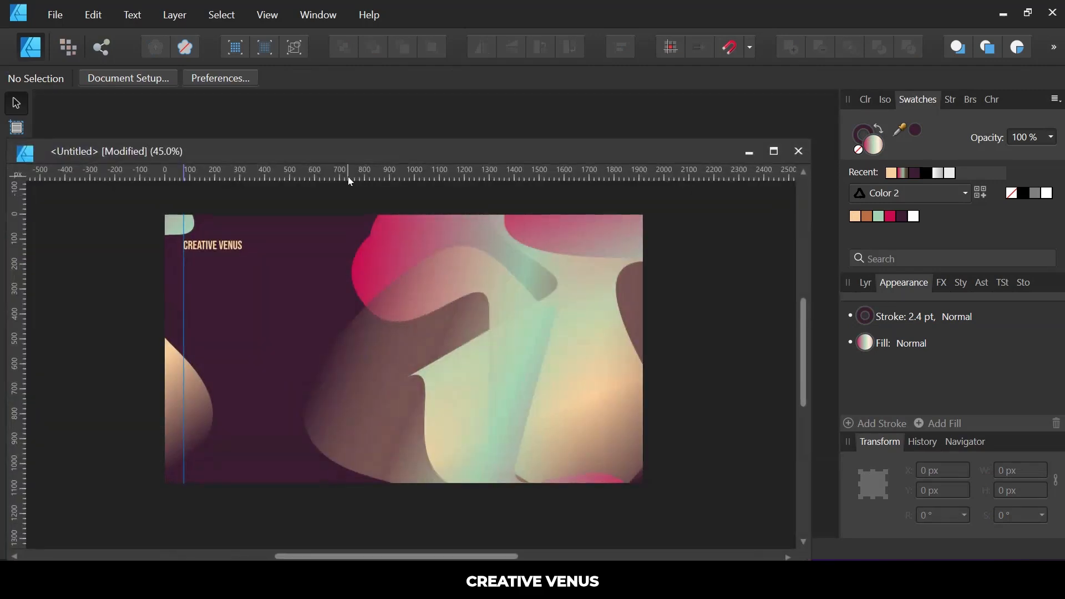
pyautogui.click(778, 155)
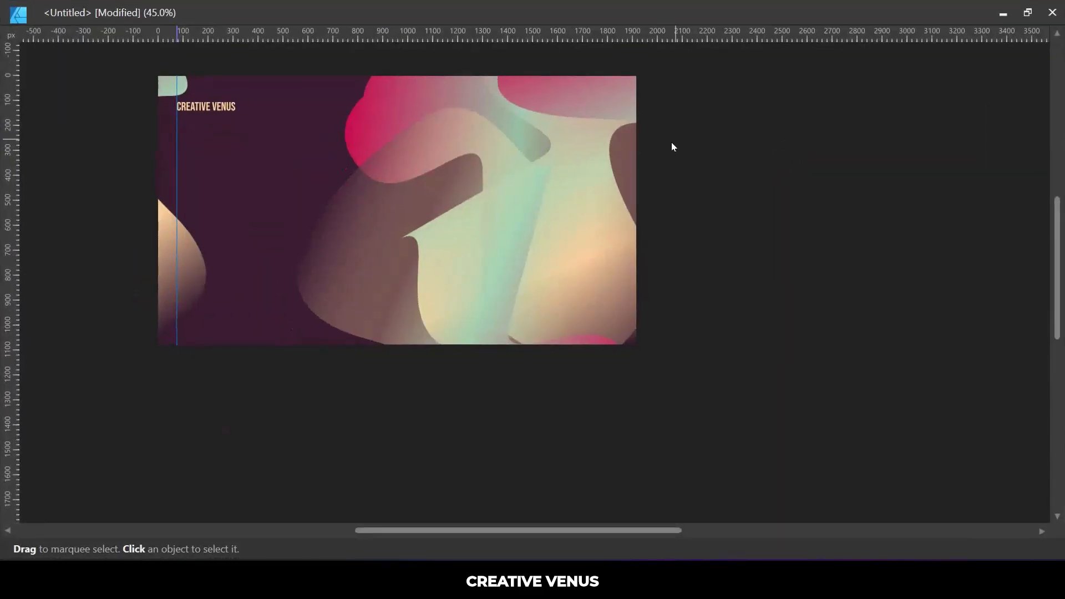
pyautogui.click(1027, 13)
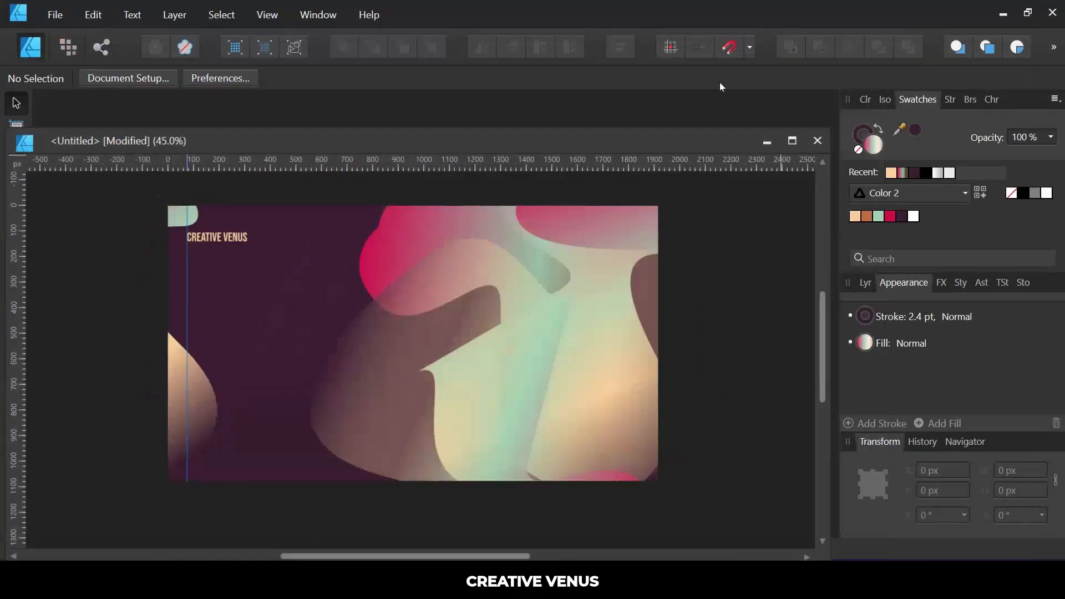
pyautogui.moveTo(52, 155); pyautogui.dragTo(104, 87)
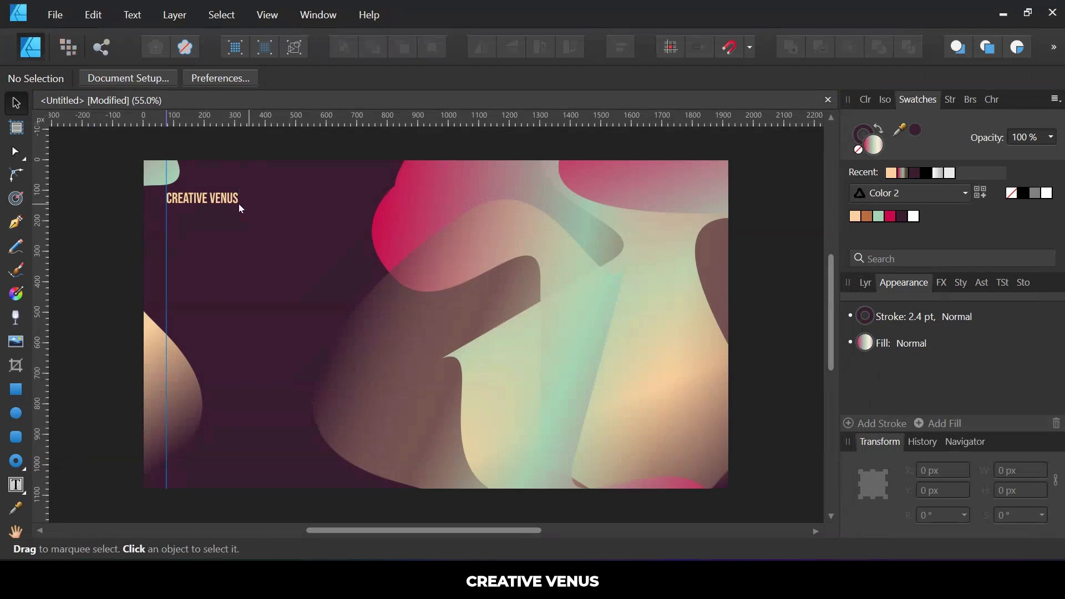
# - Duplicate the title just below it at X about 89 px, Y about 192 px, and replace the copy's text with "imagination is"
pyautogui.click(211, 200)
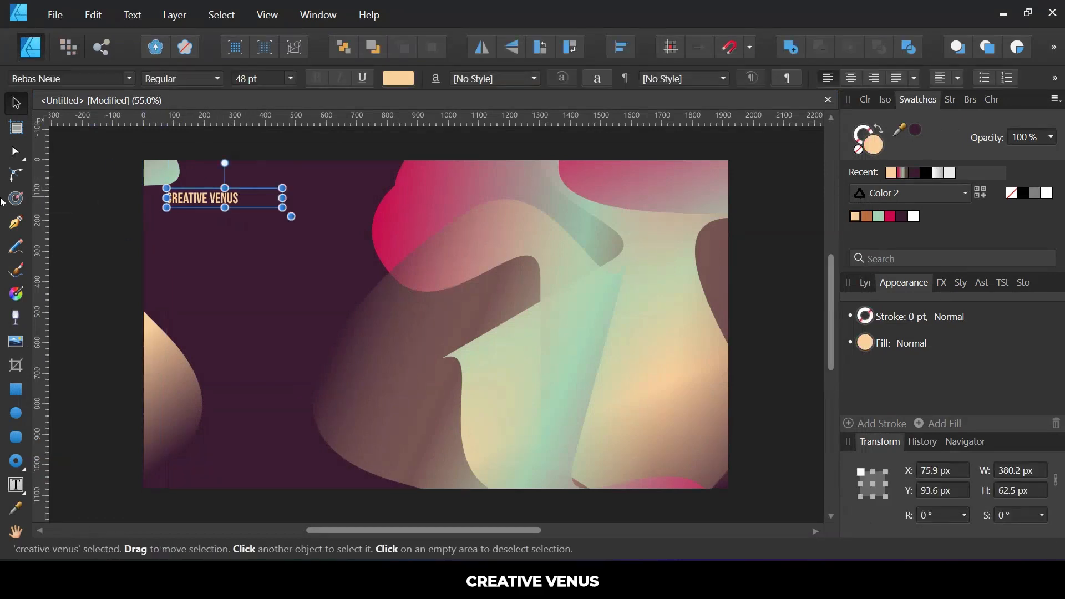
pyautogui.moveTo(216, 198); pyautogui.dragTo(206, 229)
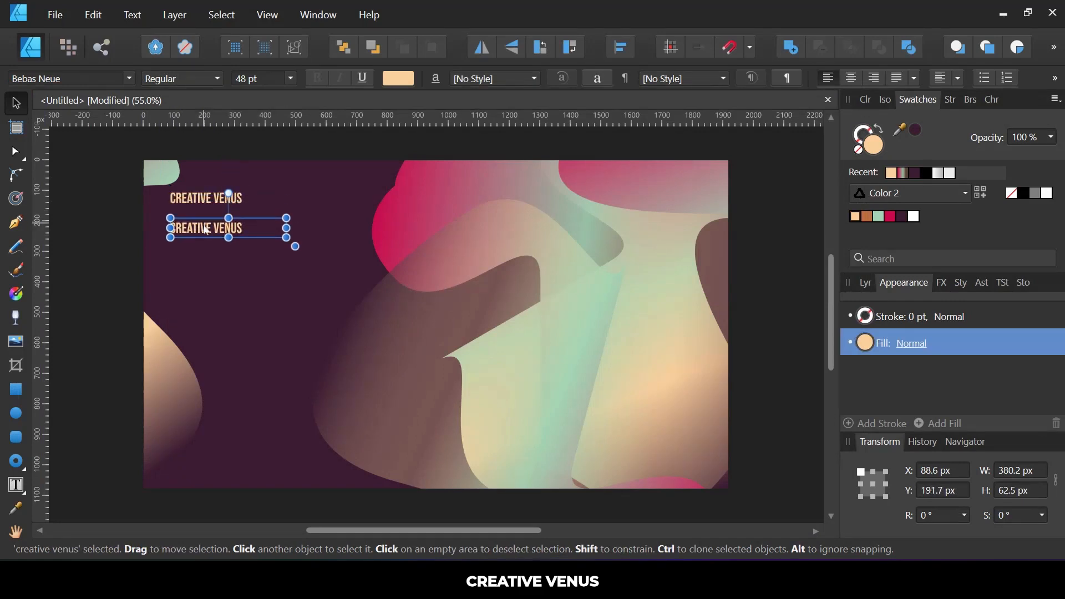
pyautogui.tripleClick(207, 227)
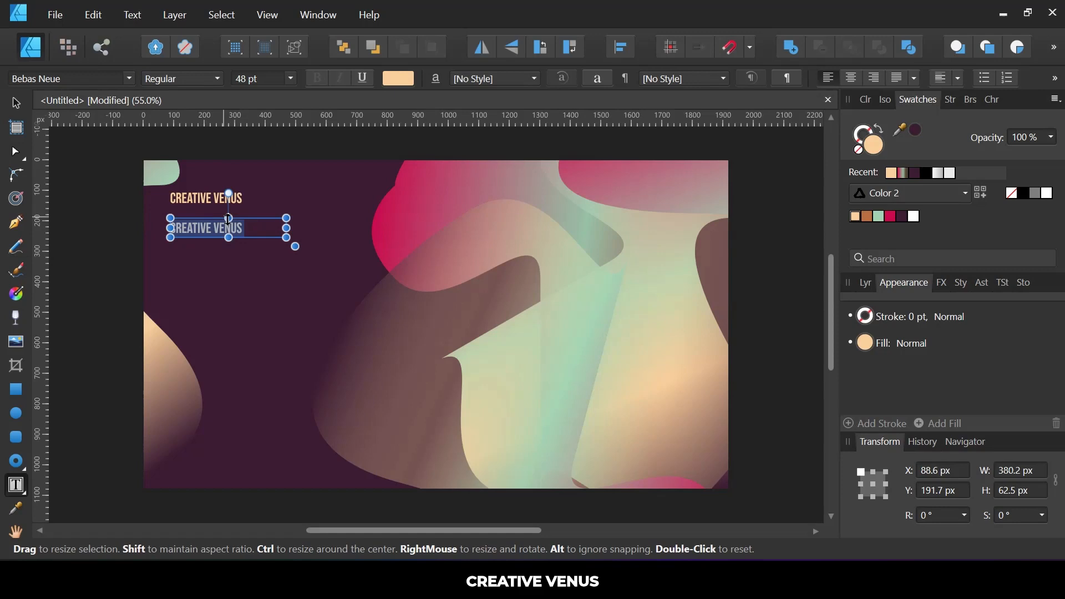
pyautogui.write('IM')
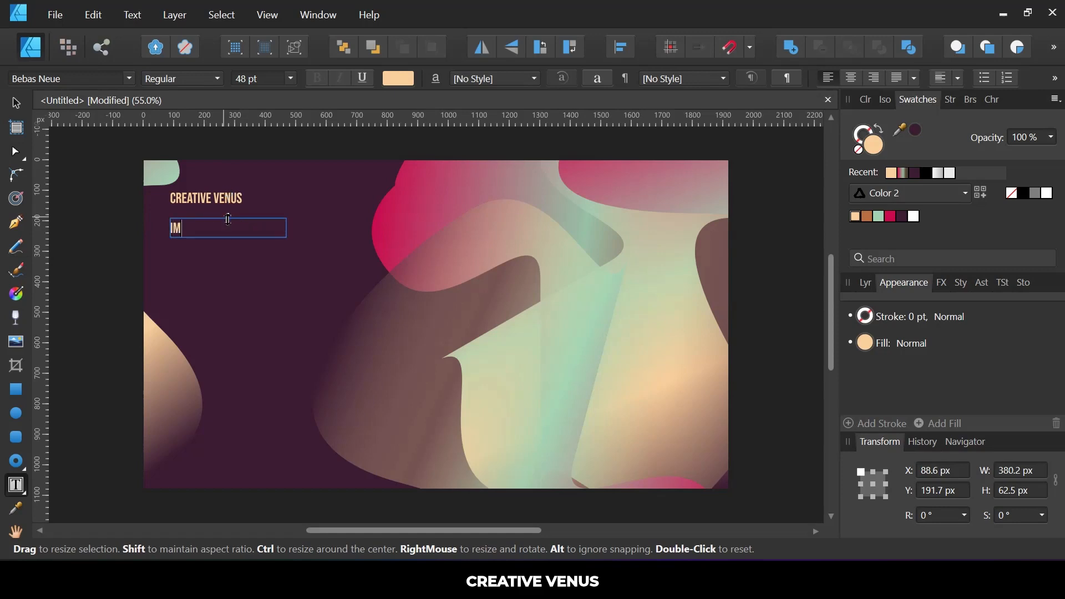
pyautogui.write('AGINATION IS')
pyautogui.press('BackSpace')
pyautogui.press('BackSpace')
pyautogui.press('Escape')
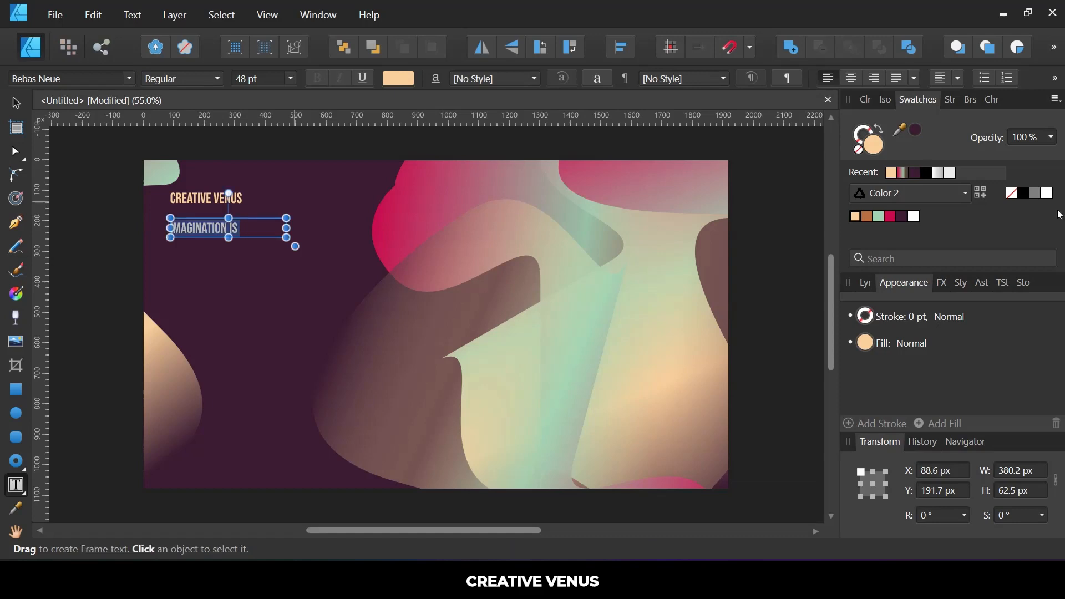
# - Color the "imagination is" text mint green and scale it with its frame to about 679 by 112 px
pyautogui.click(882, 217)
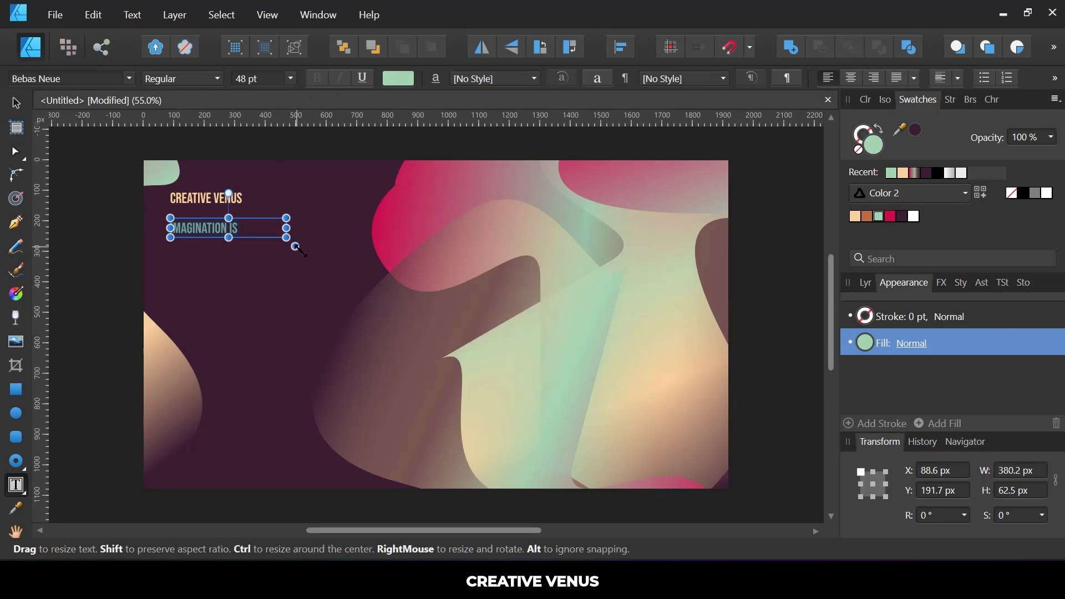
pyautogui.moveTo(297, 248); pyautogui.dragTo(390, 270)
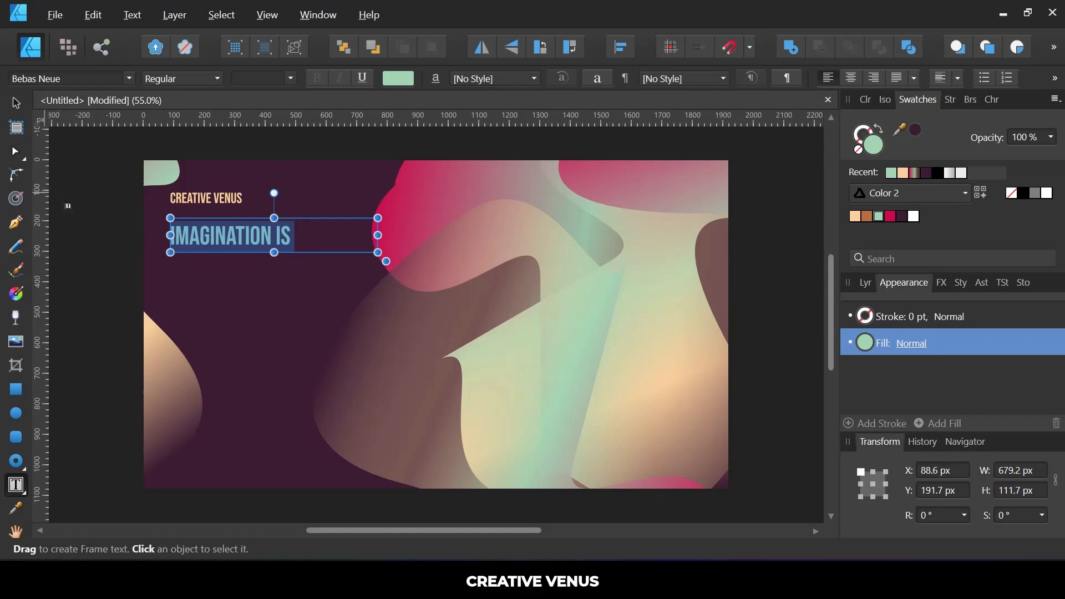
pyautogui.click(18, 105)
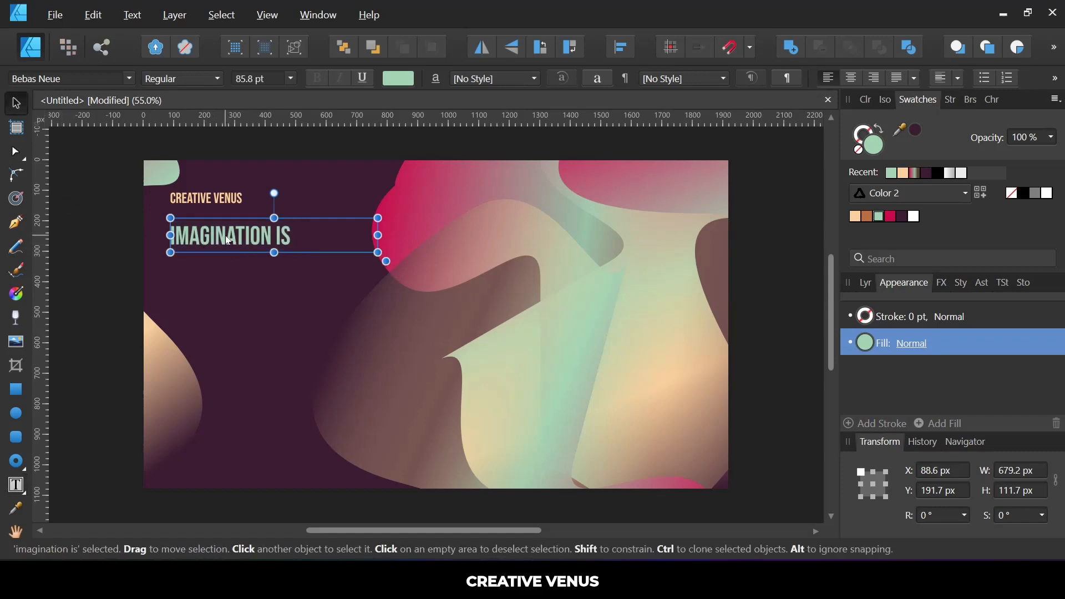
# - Duplicate the "imagination is" line directly below at Y about 277 px and replace the copy's text with "powerful"
pyautogui.keyDown('ctrl'); pyautogui.moveTo(225, 235); pyautogui.dragTo(218, 260); pyautogui.keyUp('ctrl')
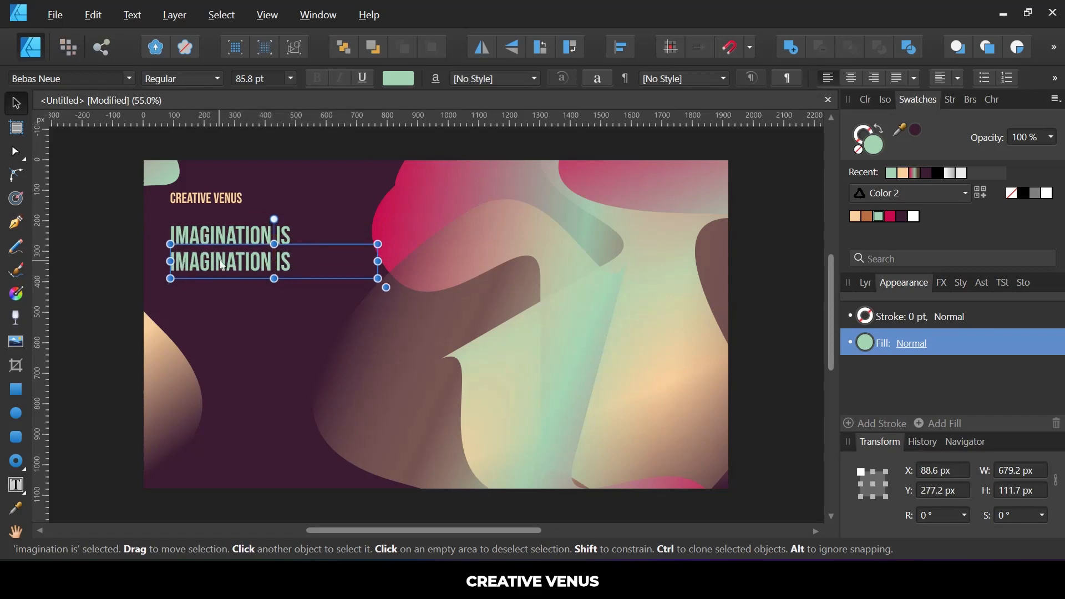
pyautogui.doubleClick(221, 261)
pyautogui.hotkey('ctrl', 'a')
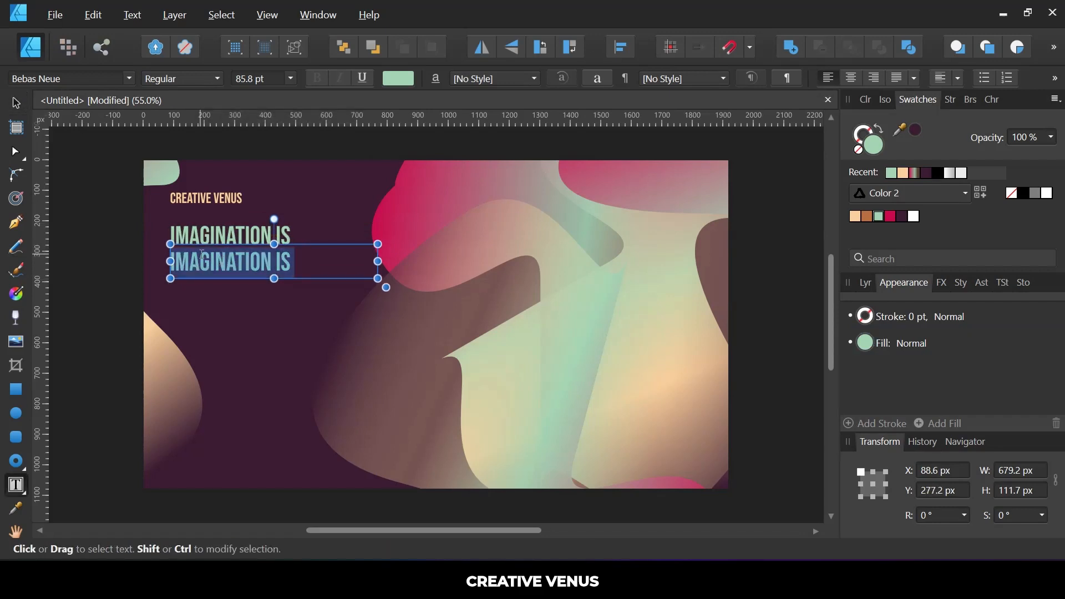
pyautogui.write('POWERPOIN')
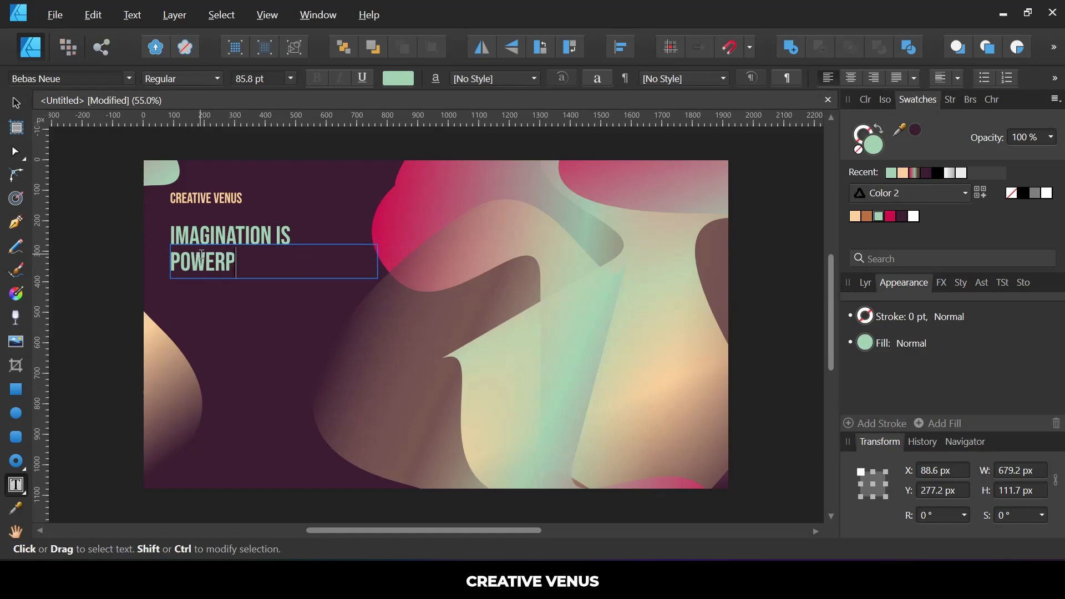
pyautogui.press('BackSpace')
pyautogui.press('BackSpace')
pyautogui.press('BackSpace')
pyautogui.press('BackSpace')
pyautogui.write('FUL')
# - Set the "powerful" text to 144 pt and move its frame down to Y about 299 px
pyautogui.doubleClick(231, 265)
pyautogui.press('Escape')
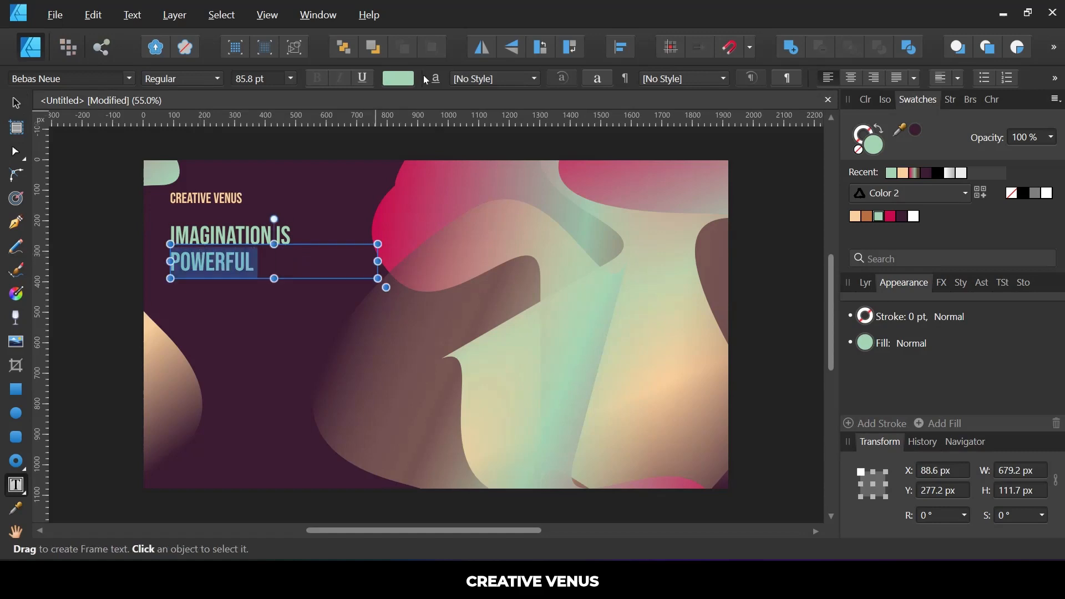
pyautogui.click(291, 78)
pyautogui.scroll(-3, 244, 277)
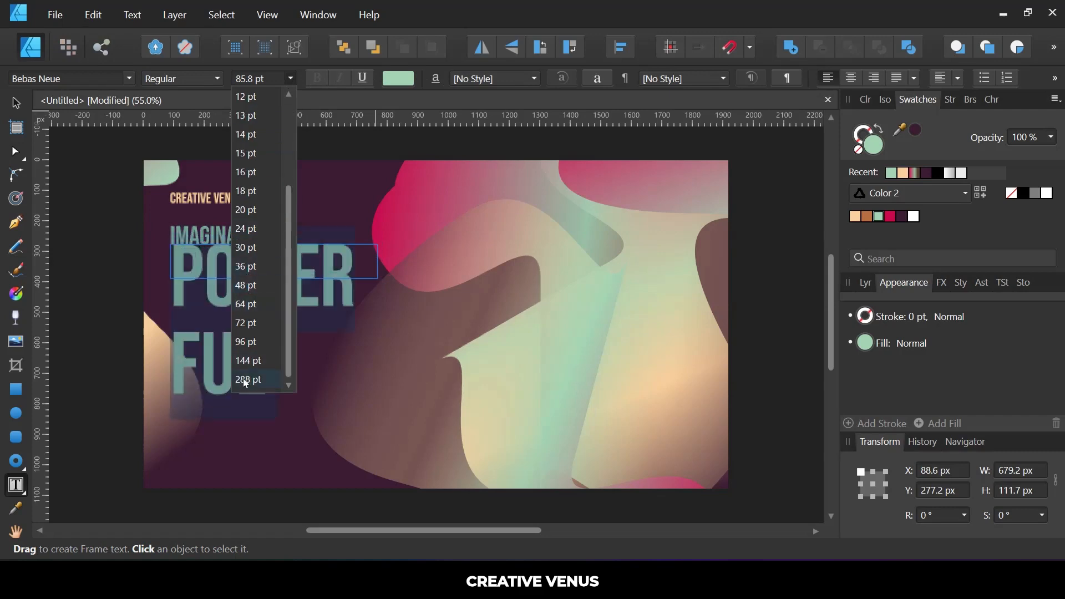
pyautogui.click(248, 361)
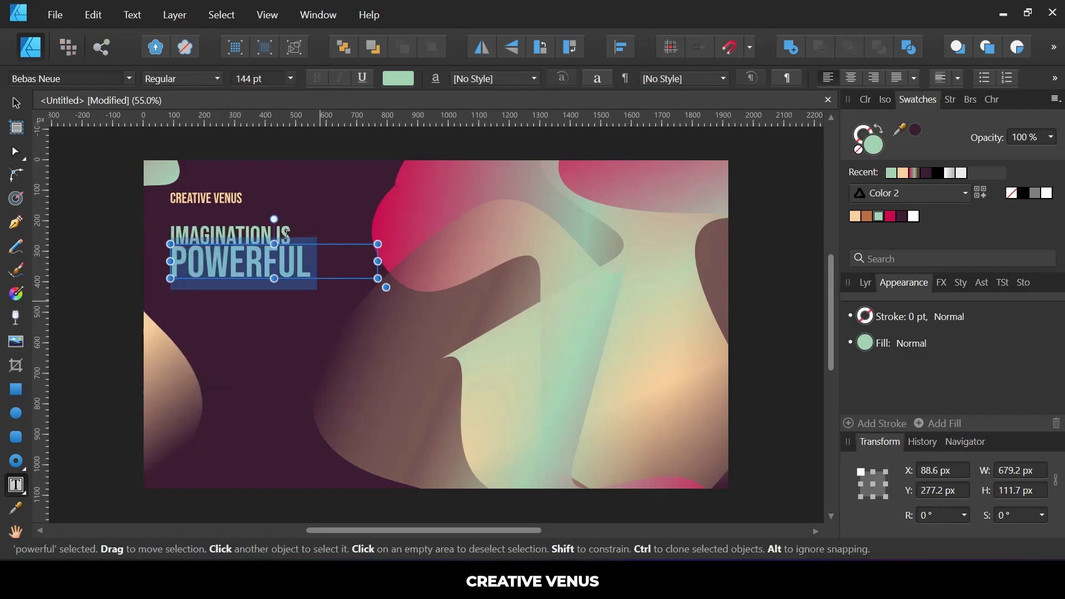
pyautogui.click(7, 99)
pyautogui.moveTo(252, 272); pyautogui.dragTo(253, 275)
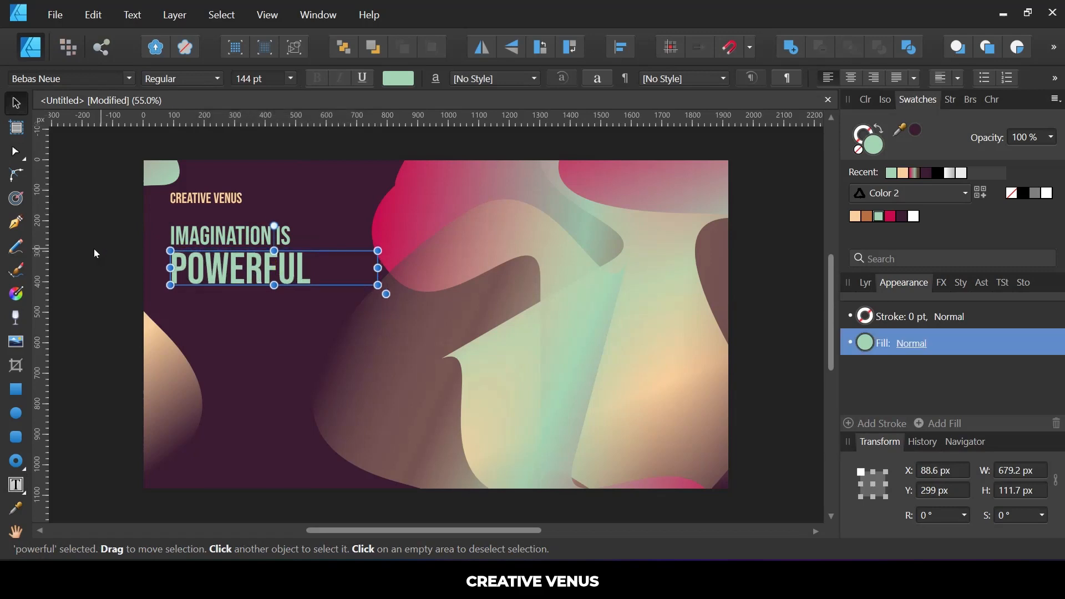
# - Move the "imagination is" and "powerful" lines down together to widen the gap below the "creative venus" title
pyautogui.click(97, 250)
pyautogui.click(293, 146)
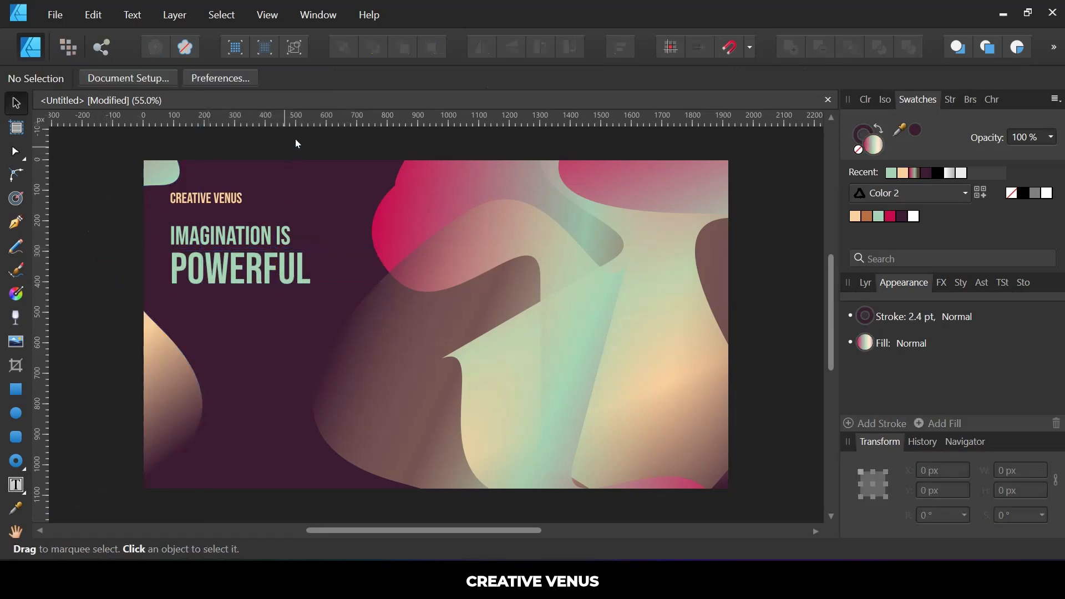
pyautogui.click(271, 242)
pyautogui.keyDown('shift'); pyautogui.click(257, 274); pyautogui.keyUp('shift')
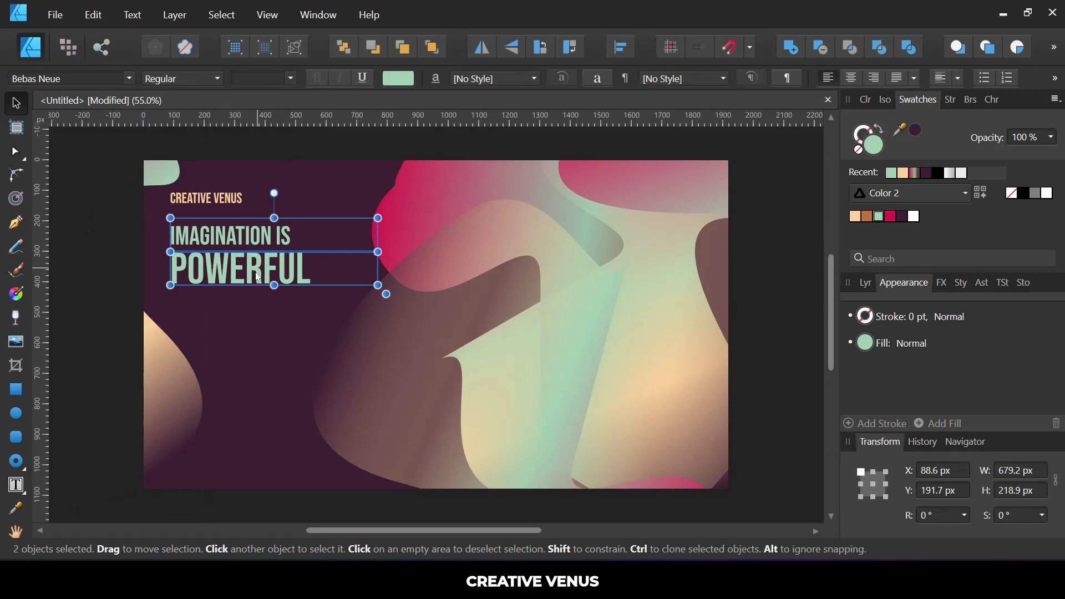
pyautogui.moveTo(256, 273); pyautogui.dragTo(252, 299)
pyautogui.click(192, 144)
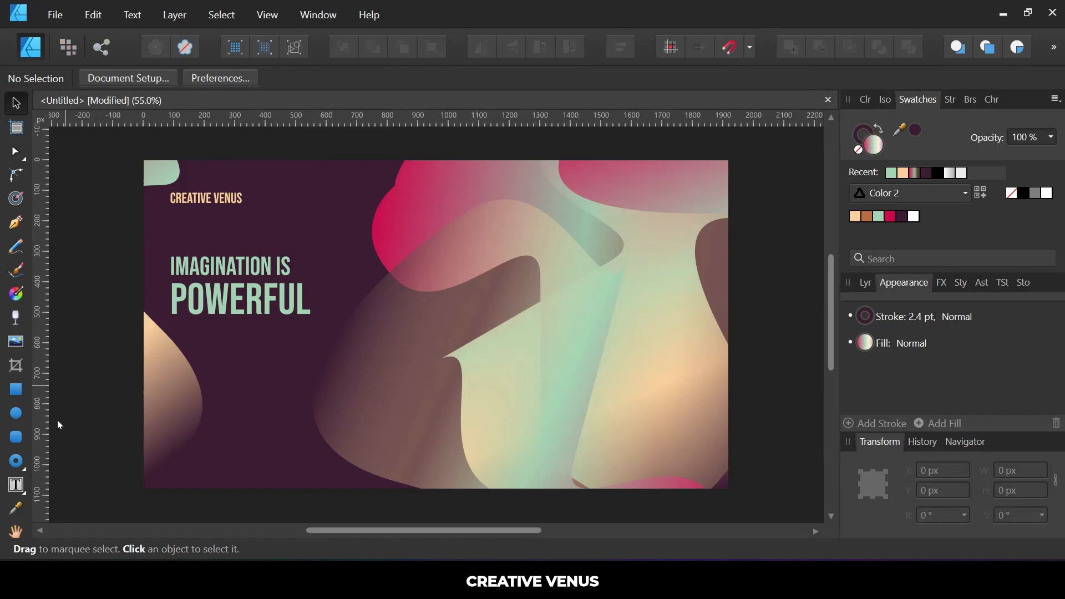
# - Duplicate the "creative venus" title onto the gradient shapes at X about 1096 px, Y about 319 px, and replace the copy's text with "85%"
pyautogui.click(204, 202)
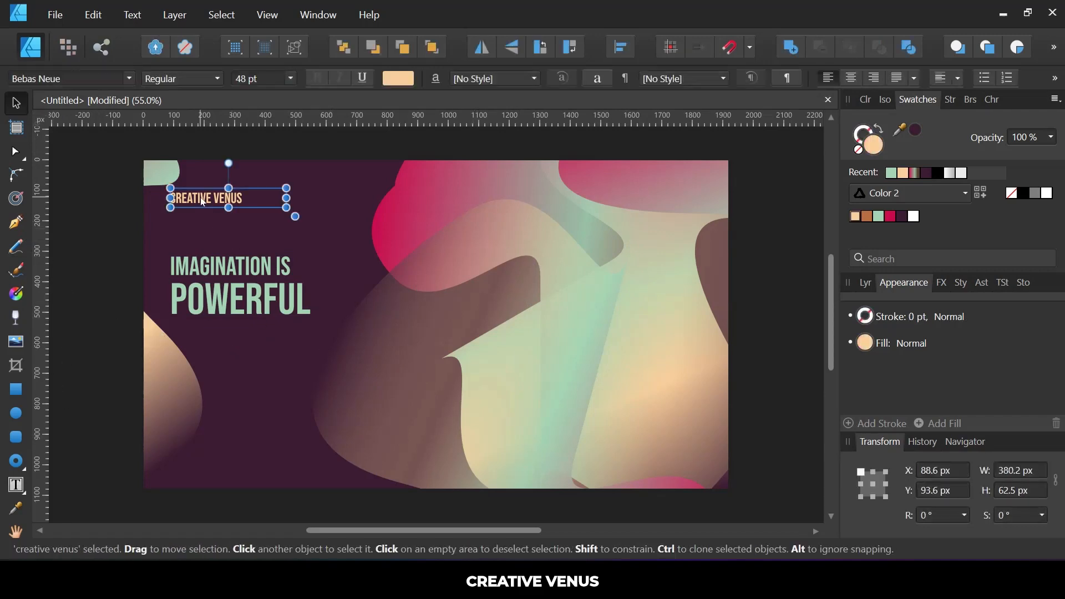
pyautogui.moveTo(203, 201)
pyautogui.mouseDown()
pyautogui.moveTo(273, 194)
pyautogui.moveTo(514, 256)
pyautogui.moveTo(519, 300)
pyautogui.moveTo(540, 267)
pyautogui.moveTo(491, 267)
pyautogui.moveTo(503, 267)
pyautogui.mouseUp()
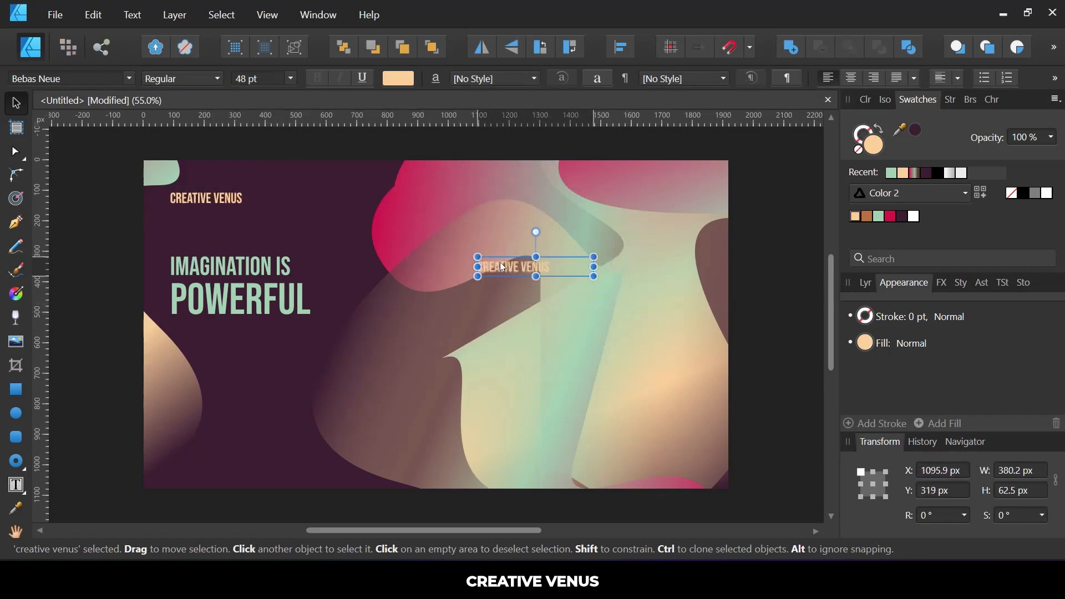
pyautogui.doubleClick(502, 267)
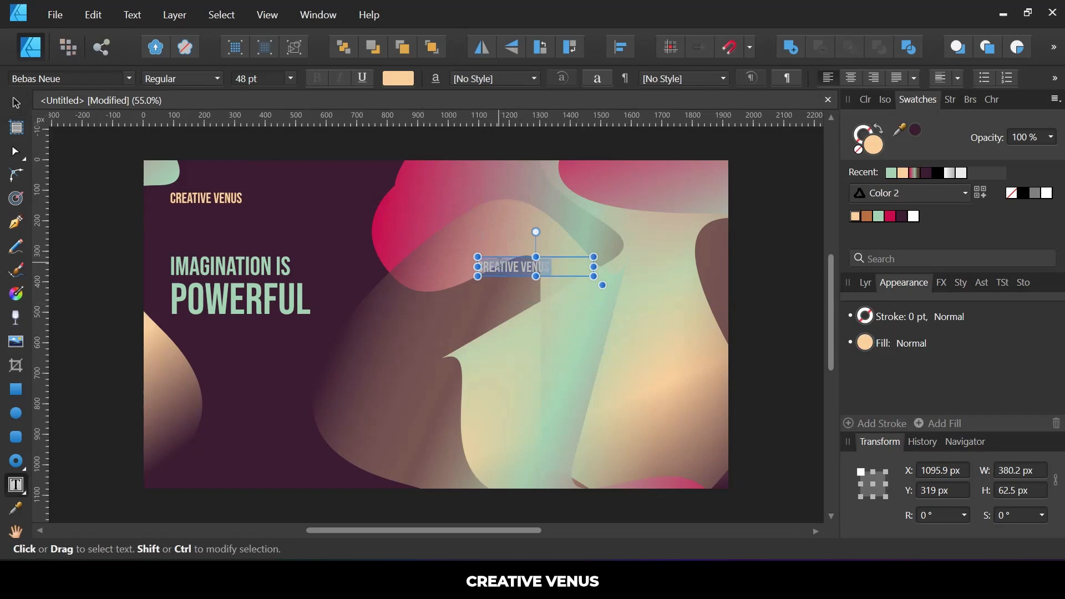
pyautogui.write('B5')
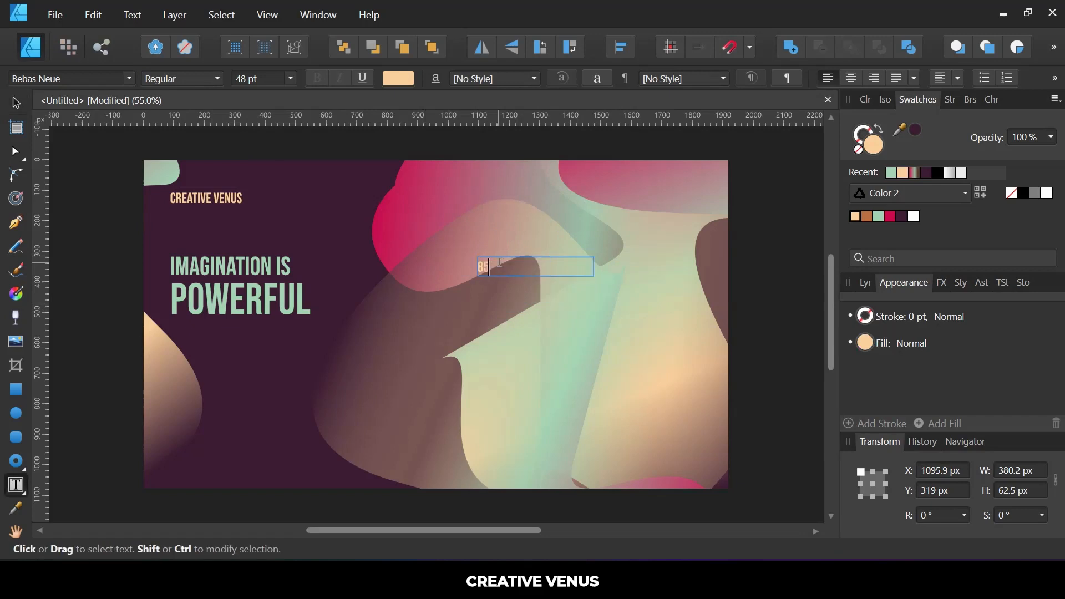
pyautogui.write('%')
# - Set the "85%" text to 288 pt and enlarge its frame to about 442 by 339 px
pyautogui.hotkey('ctrl', 'a')
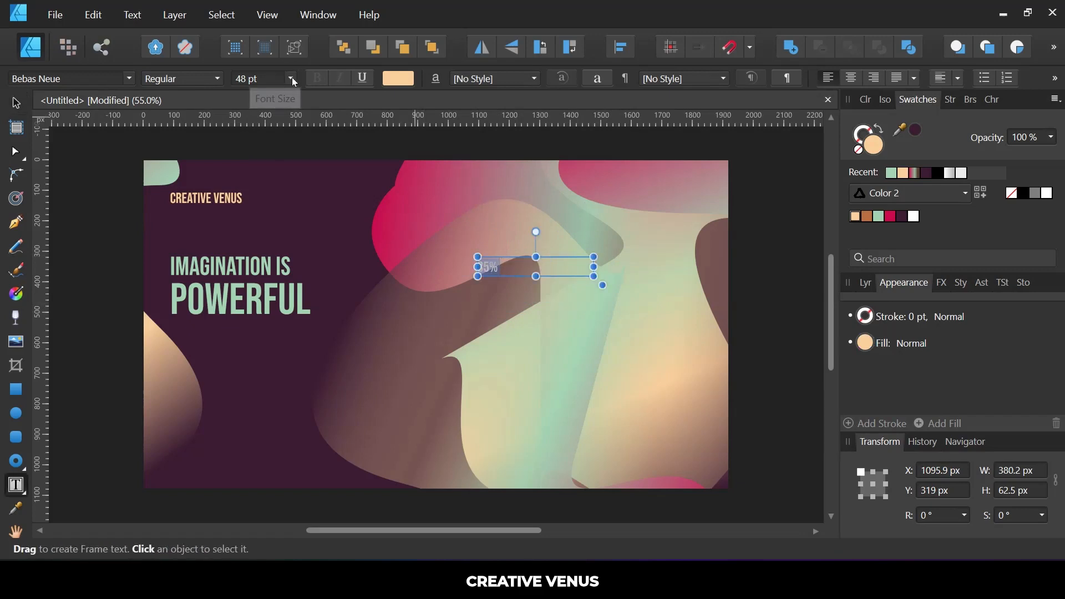
pyautogui.click(291, 78)
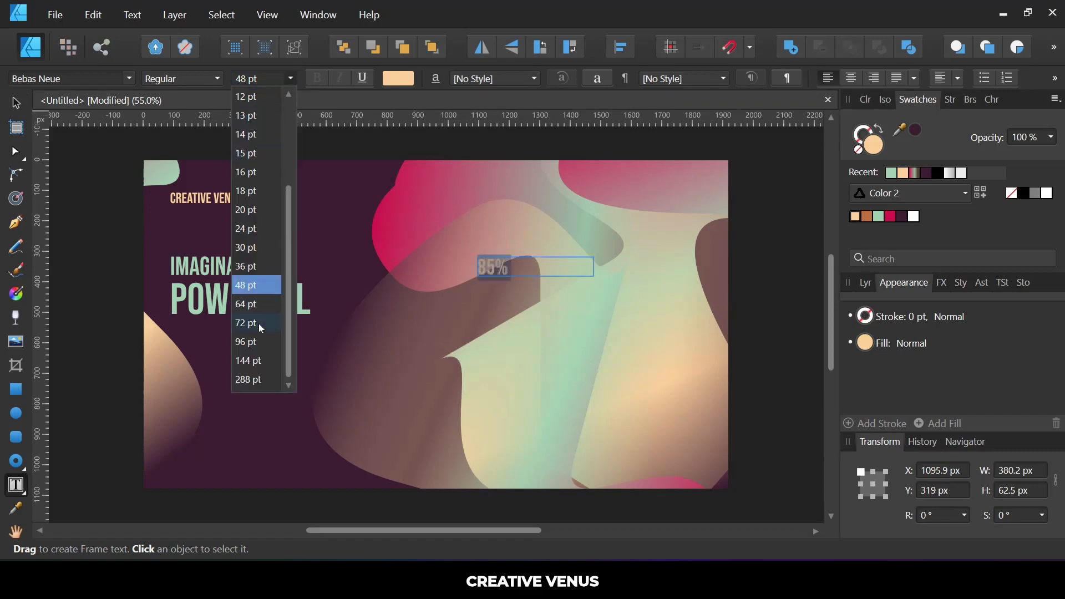
pyautogui.click(250, 380)
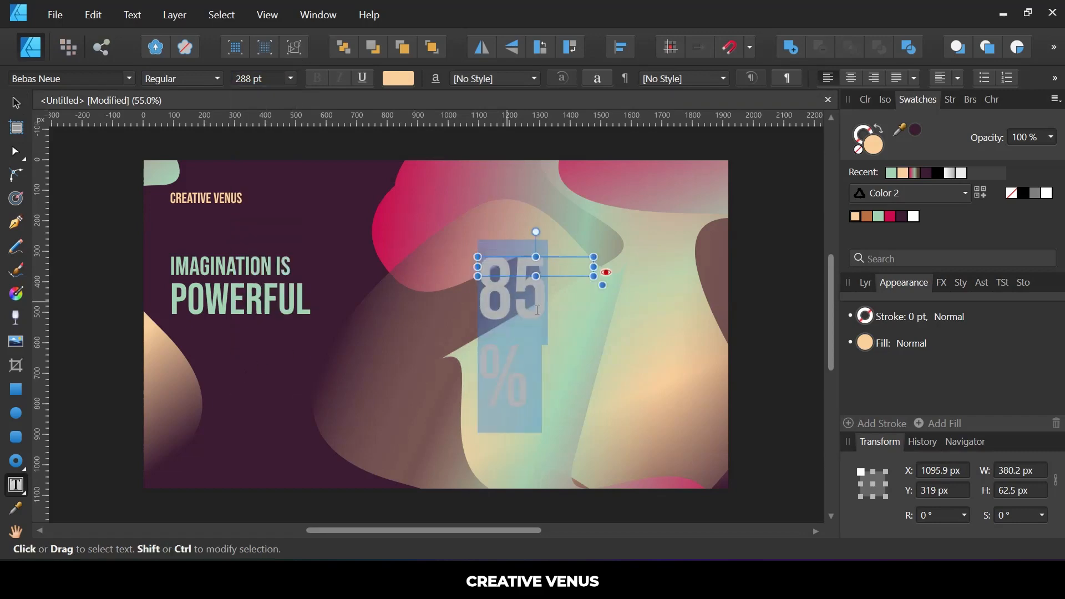
pyautogui.moveTo(595, 272); pyautogui.dragTo(613, 272)
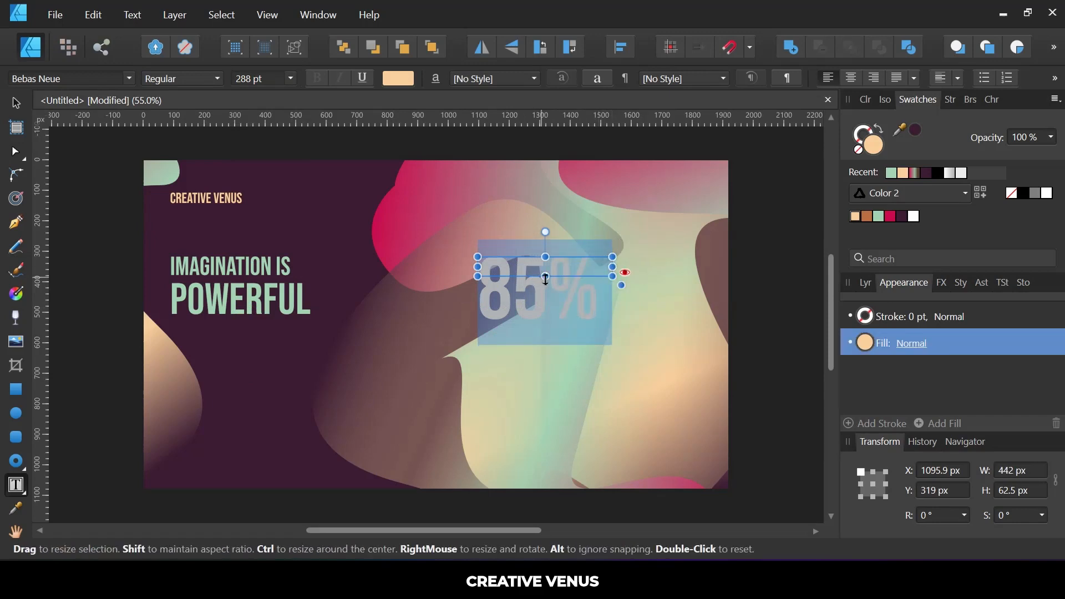
pyautogui.moveTo(546, 276); pyautogui.dragTo(545, 361)
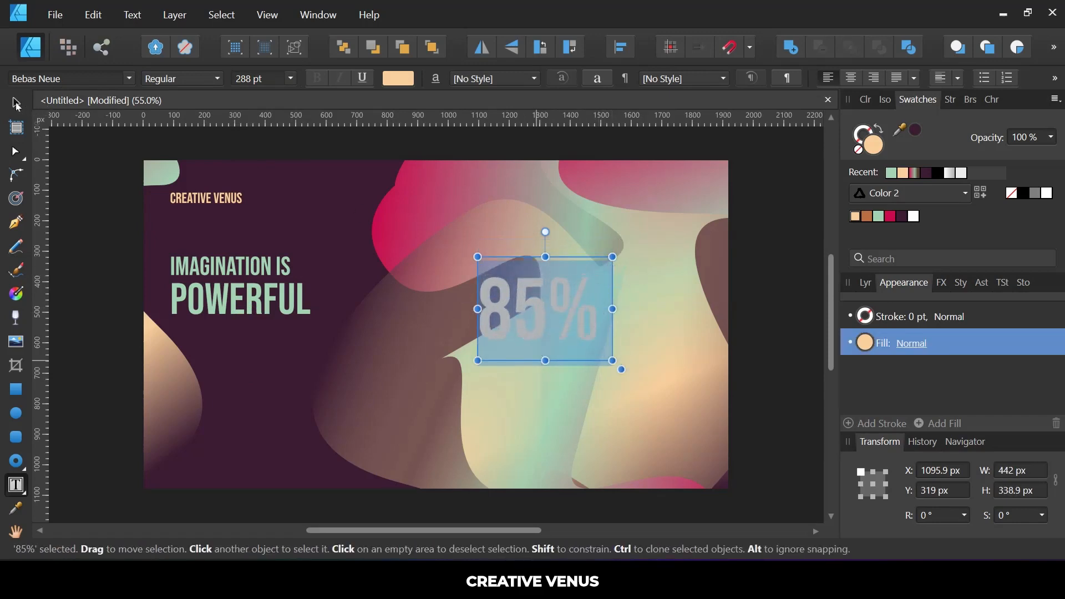
# - Color the "85%" text white and move it to X about 1216 px, Y about 226 px
pyautogui.click(16, 105)
pyautogui.click(902, 218)
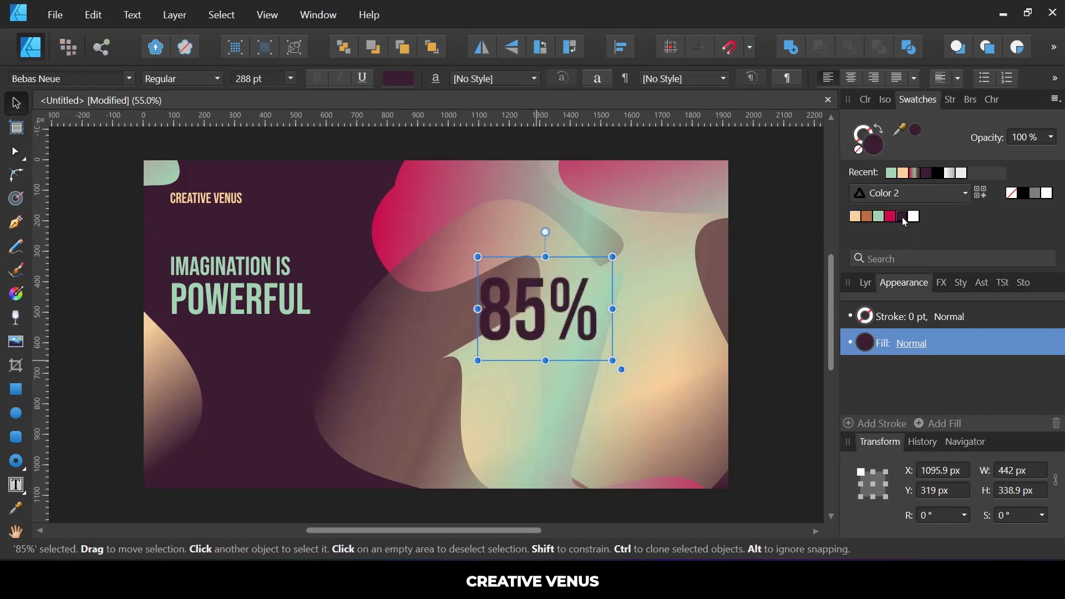
pyautogui.click(895, 217)
pyautogui.click(882, 218)
pyautogui.click(915, 218)
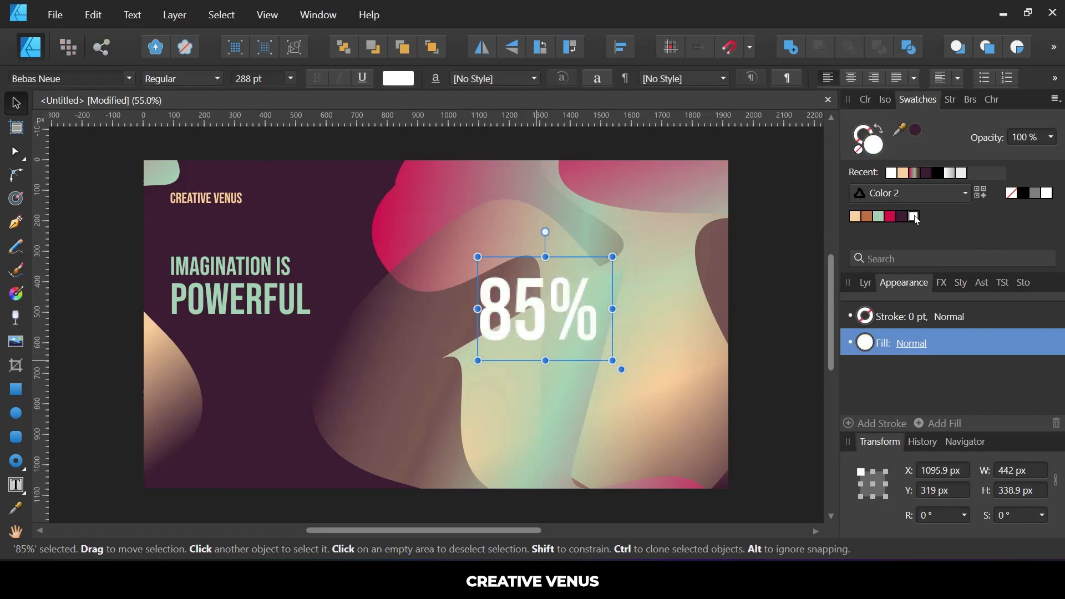
pyautogui.moveTo(561, 319); pyautogui.dragTo(606, 293)
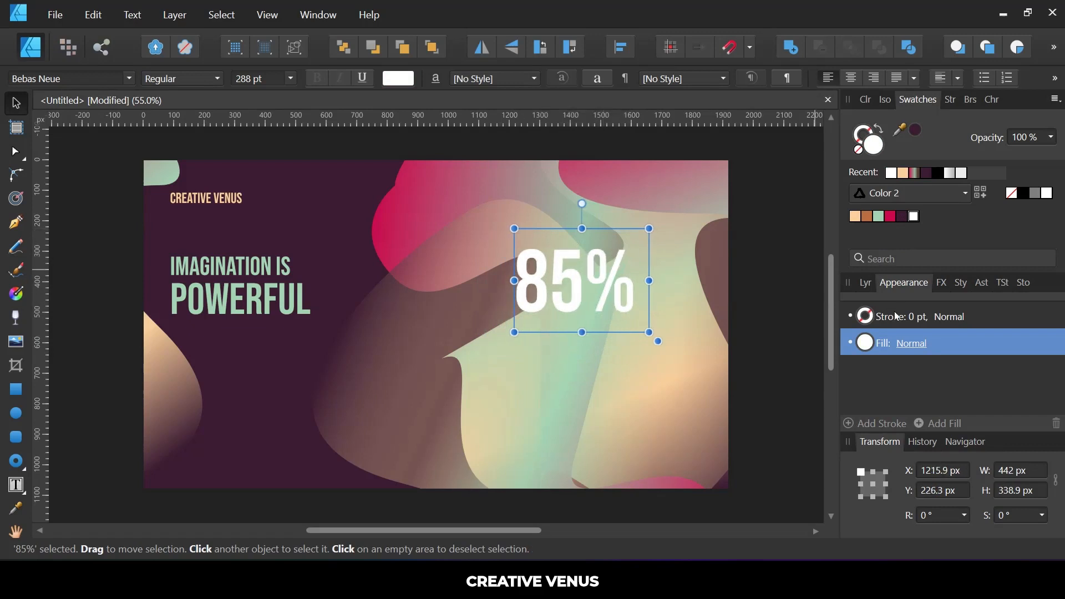
# - Enable the Outer Shadow effect on the "85%" text
pyautogui.click(938, 285)
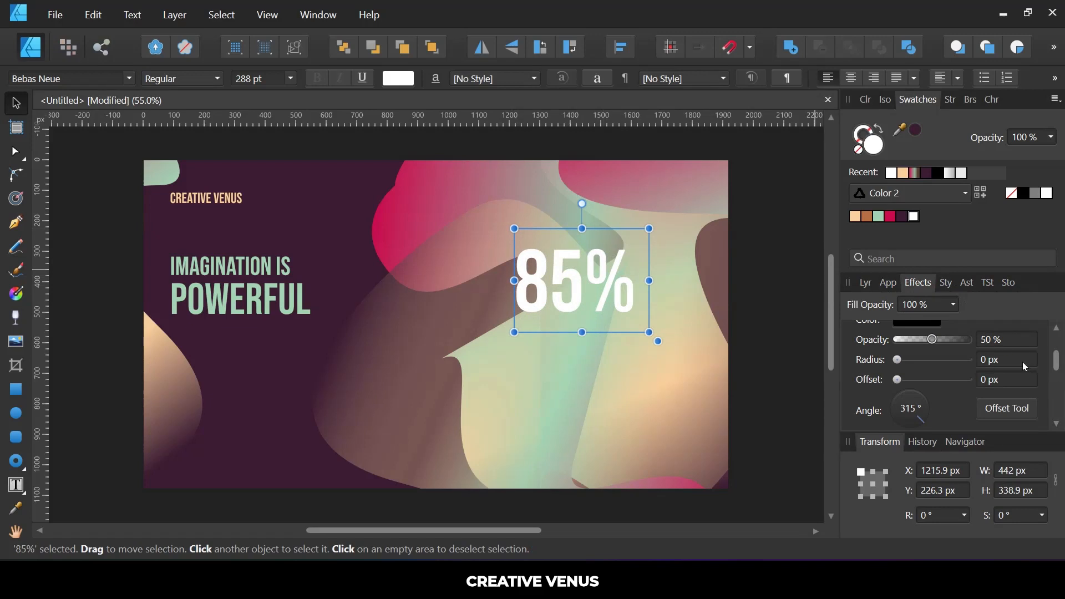
pyautogui.scroll(3, 881, 346)
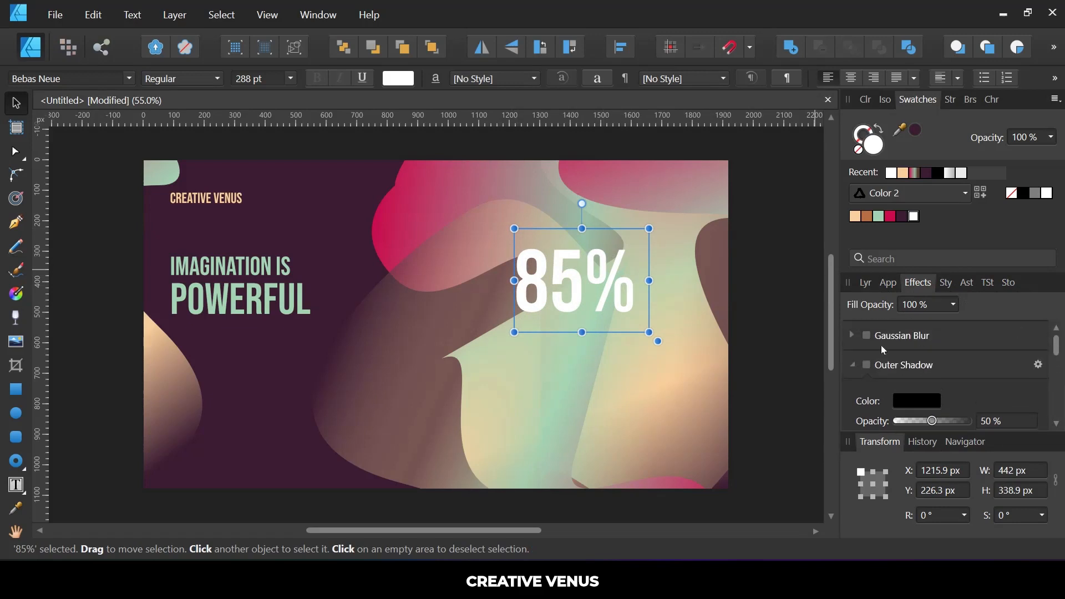
pyautogui.click(855, 367)
pyautogui.scroll(-3, 931, 346)
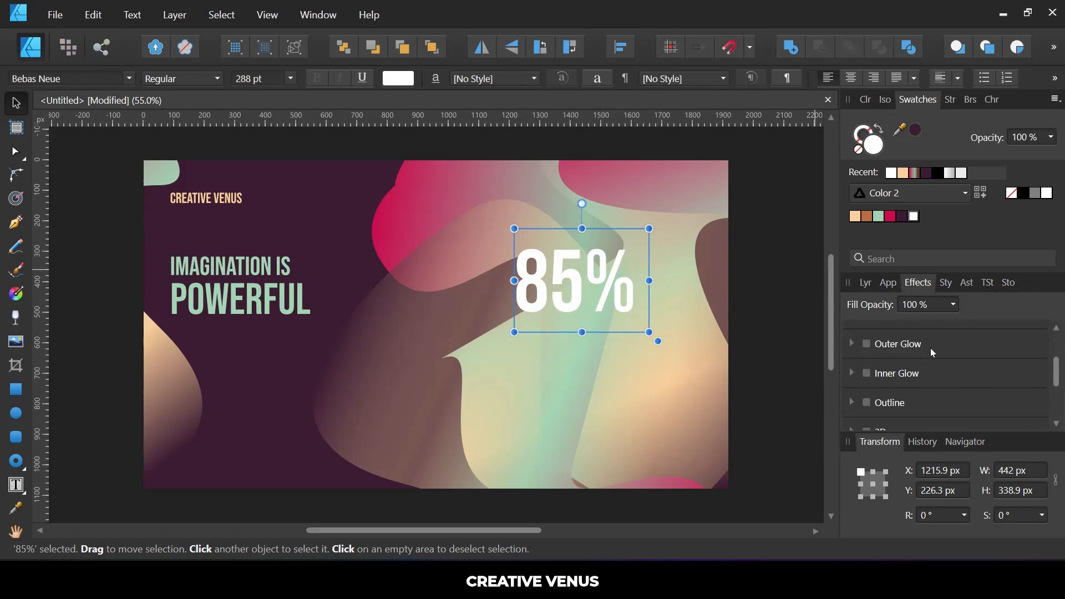
pyautogui.scroll(-3, 931, 348)
pyautogui.scroll(6, 944, 392)
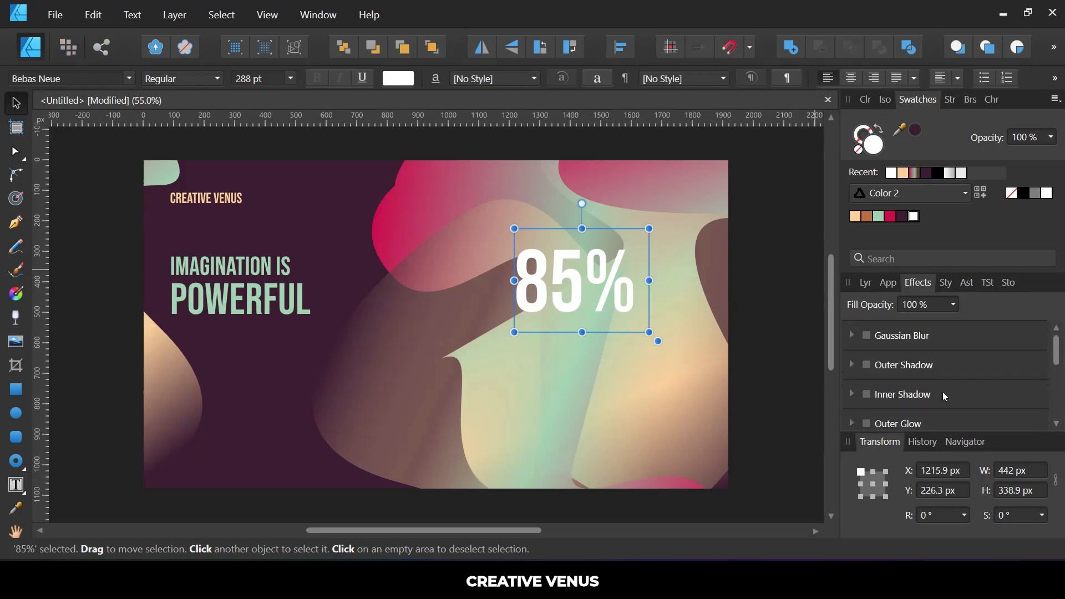
pyautogui.click(868, 365)
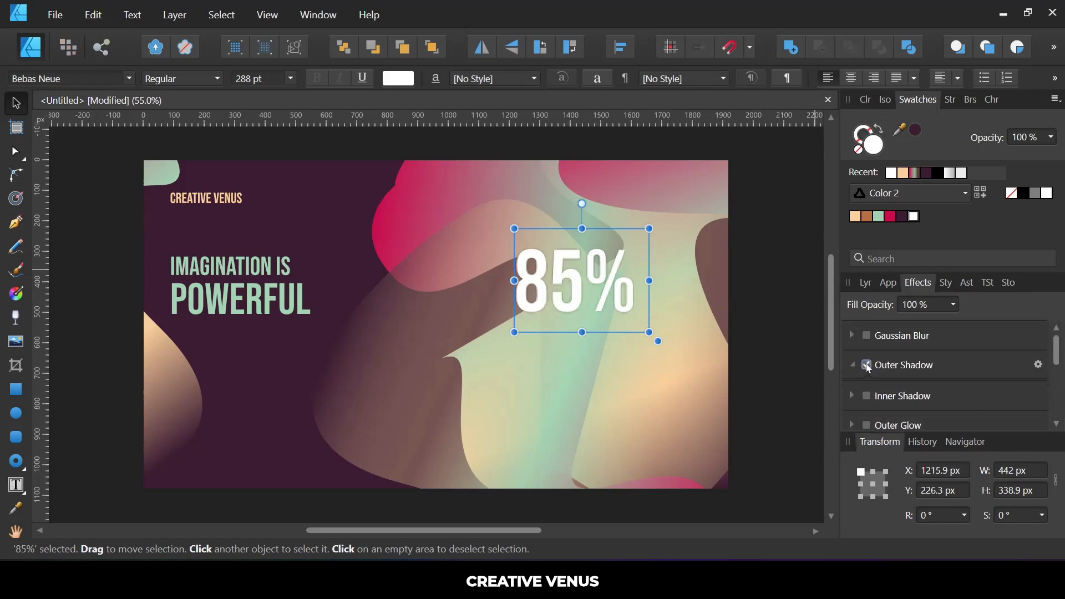
# - Set the "85%" text's outer shadow to 34% opacity, about 19.1 px radius and 0.6 px offset, and deselect the text
pyautogui.scroll(-2, 1038, 363)
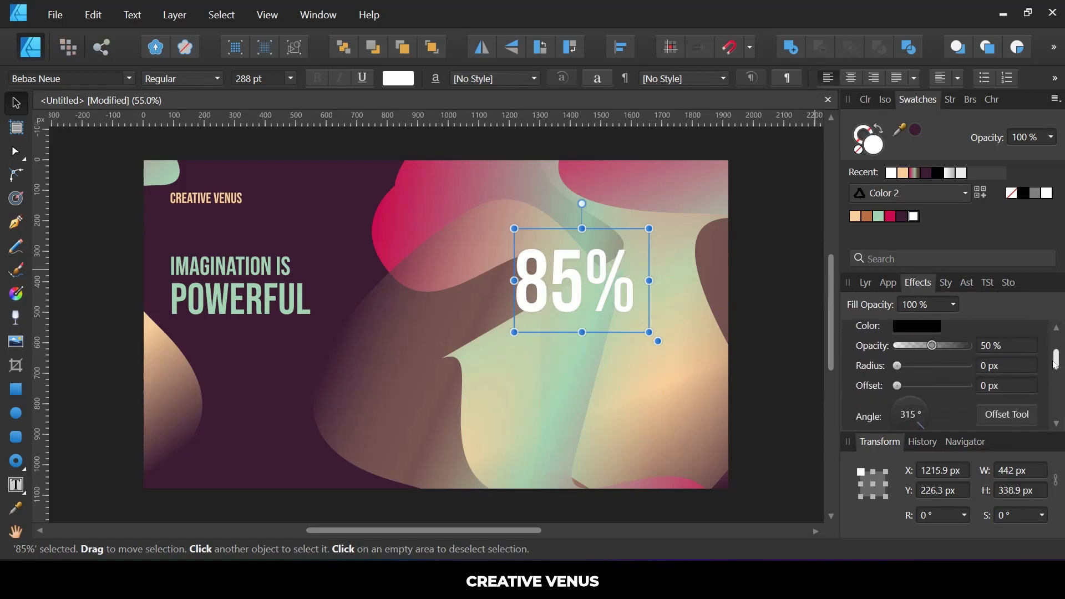
pyautogui.scroll(1, 1034, 363)
pyautogui.scroll(-1, 1032, 364)
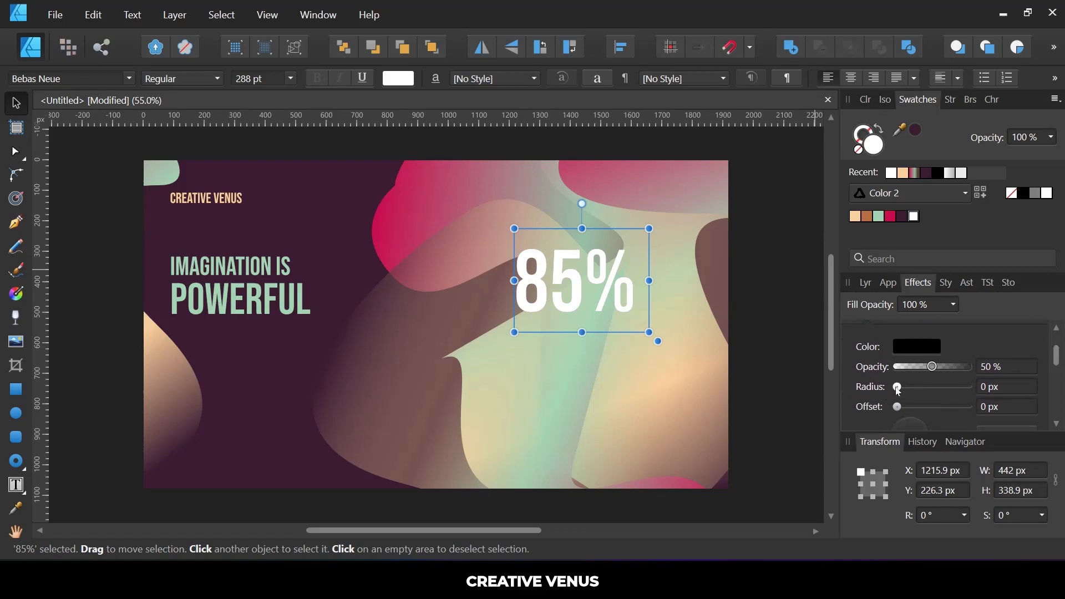
pyautogui.moveTo(897, 387); pyautogui.dragTo(921, 367)
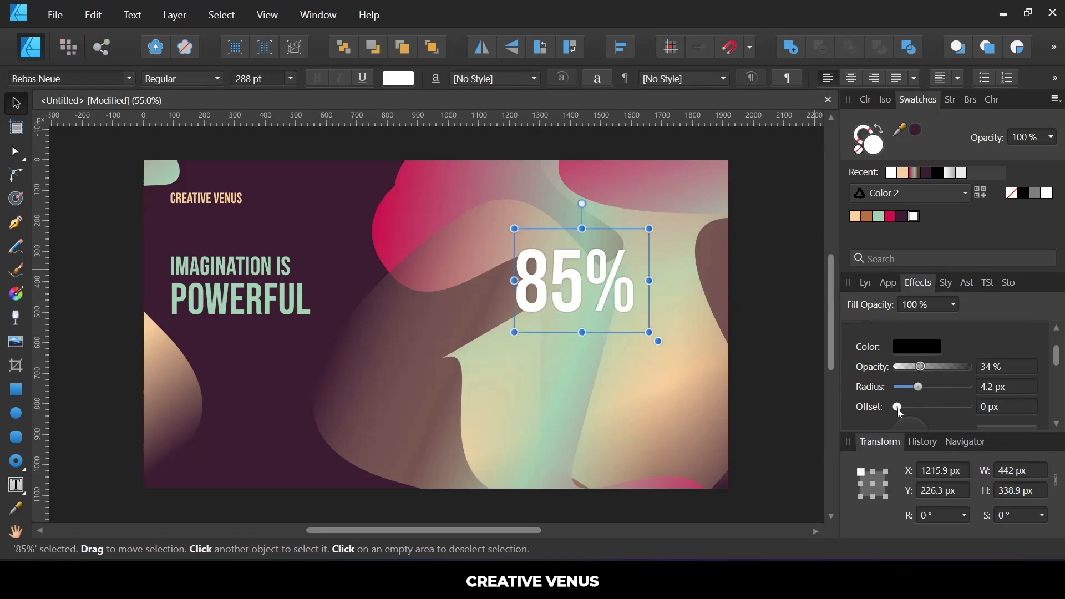
pyautogui.moveTo(900, 410); pyautogui.dragTo(912, 403)
pyautogui.moveTo(919, 387); pyautogui.dragTo(937, 391)
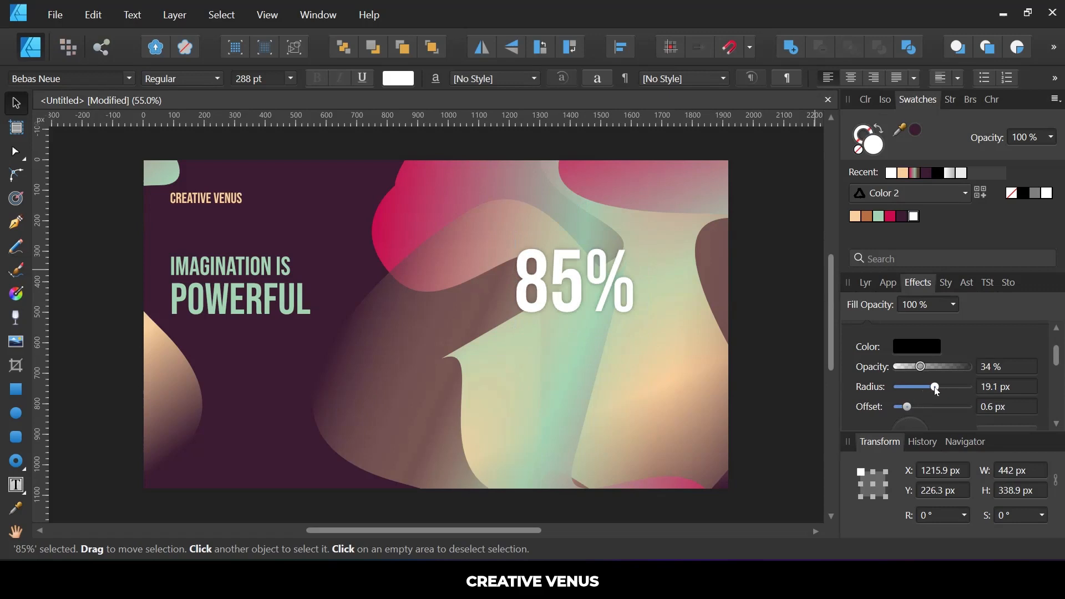
pyautogui.click(782, 335)
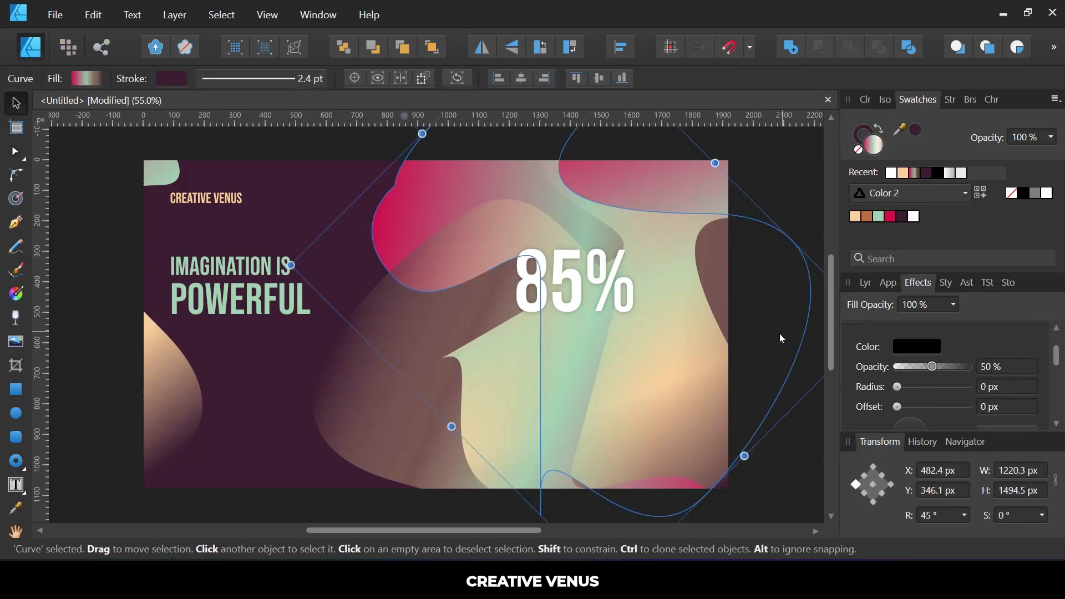
pyautogui.click(814, 482)
# - Duplicate the "85%" text directly below at Y about 515 px and scale the copy down to about 119 by 92 px
pyautogui.click(566, 314)
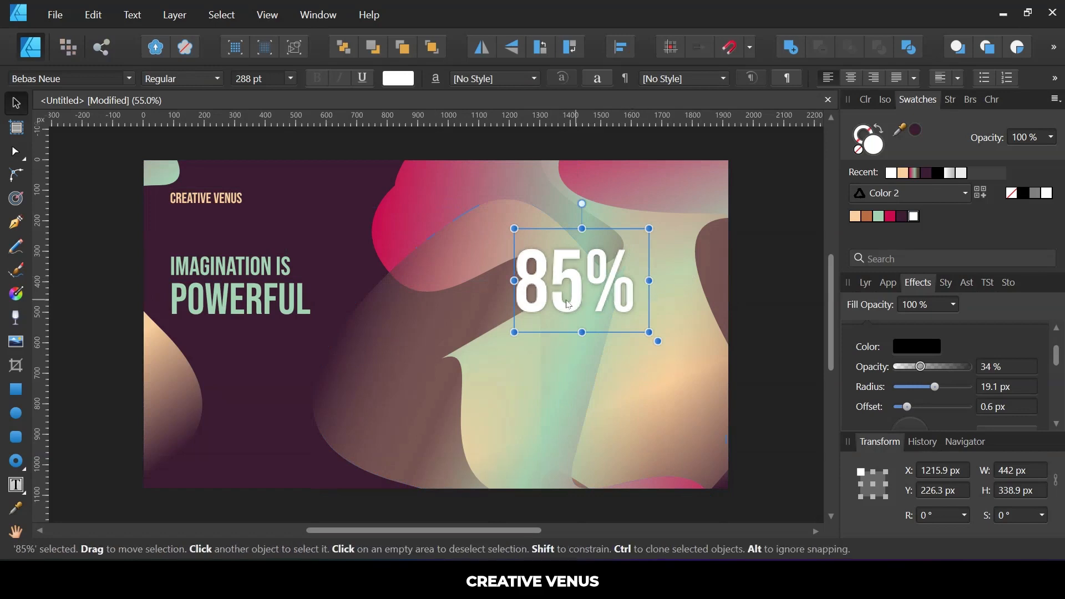
pyautogui.moveTo(579, 307); pyautogui.dragTo(576, 392)
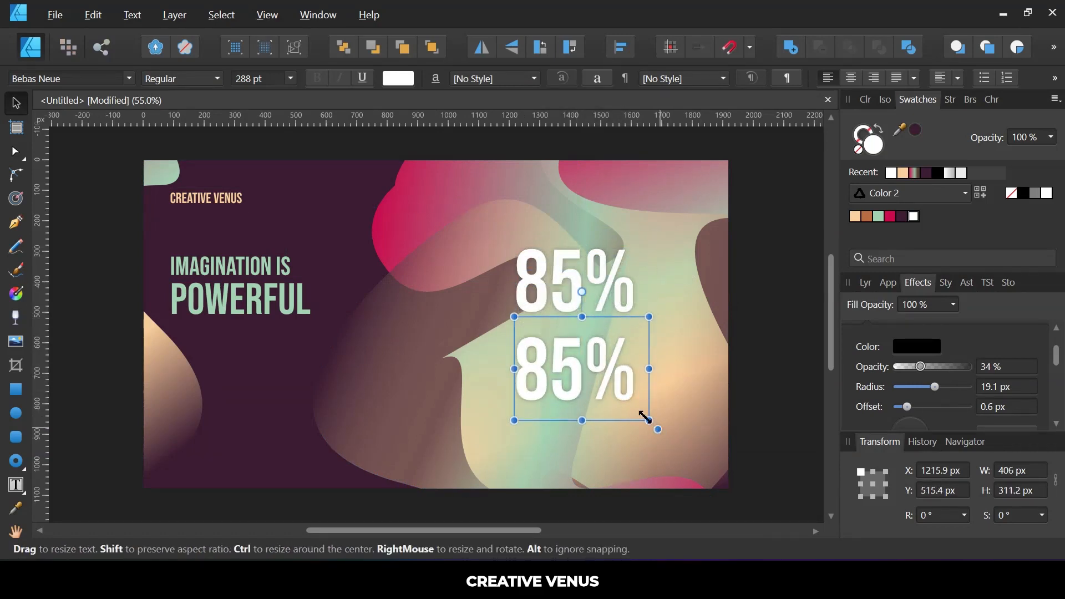
pyautogui.moveTo(648, 421); pyautogui.dragTo(569, 352)
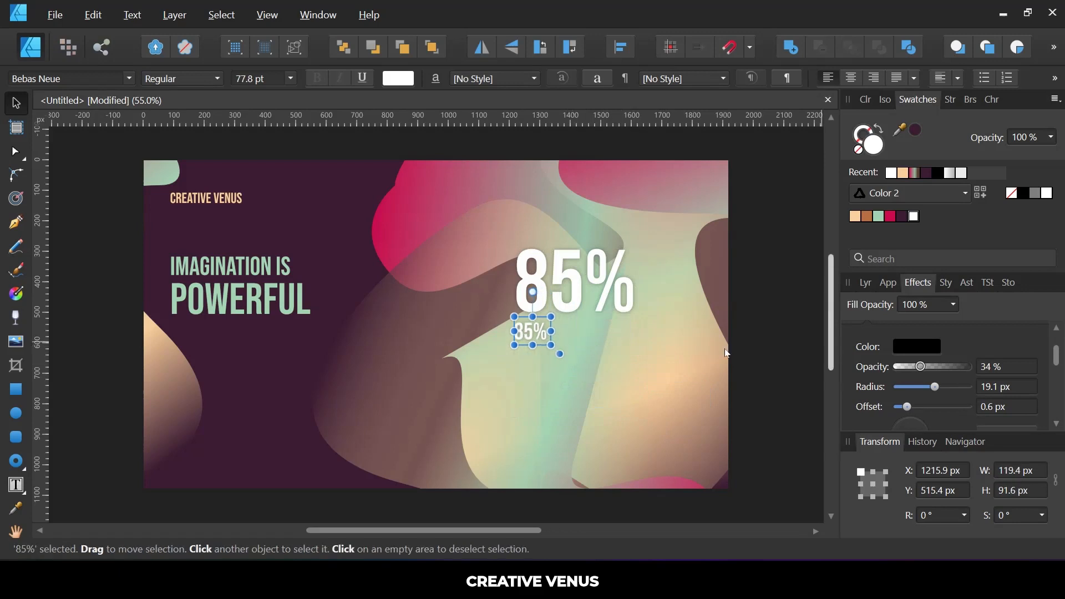
# - Replace the small "85%" copy's text with "return on investement"
pyautogui.doubleClick(532, 332)
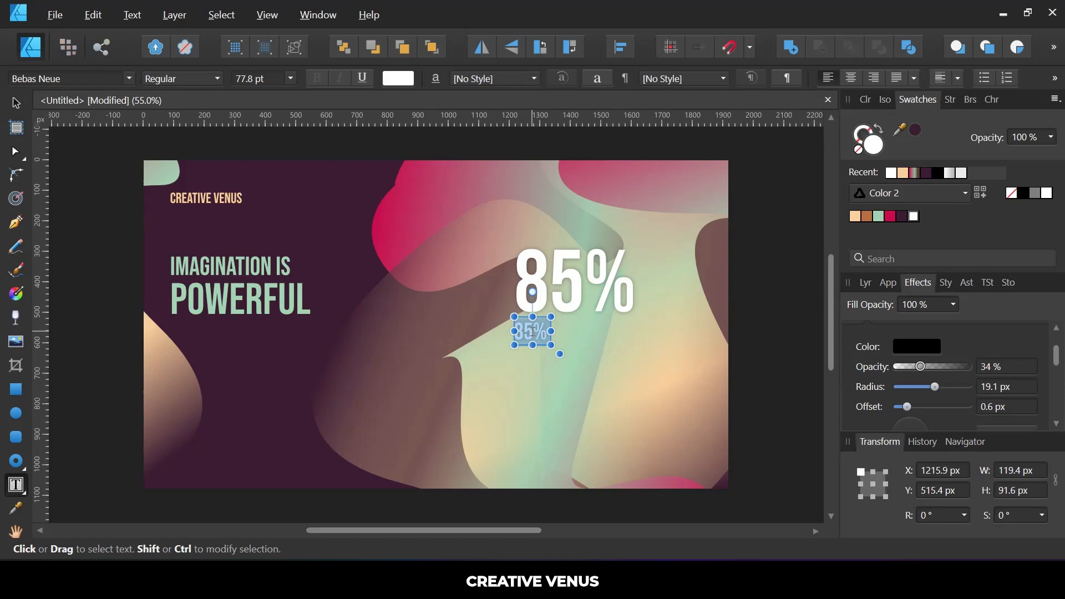
pyautogui.write('R')
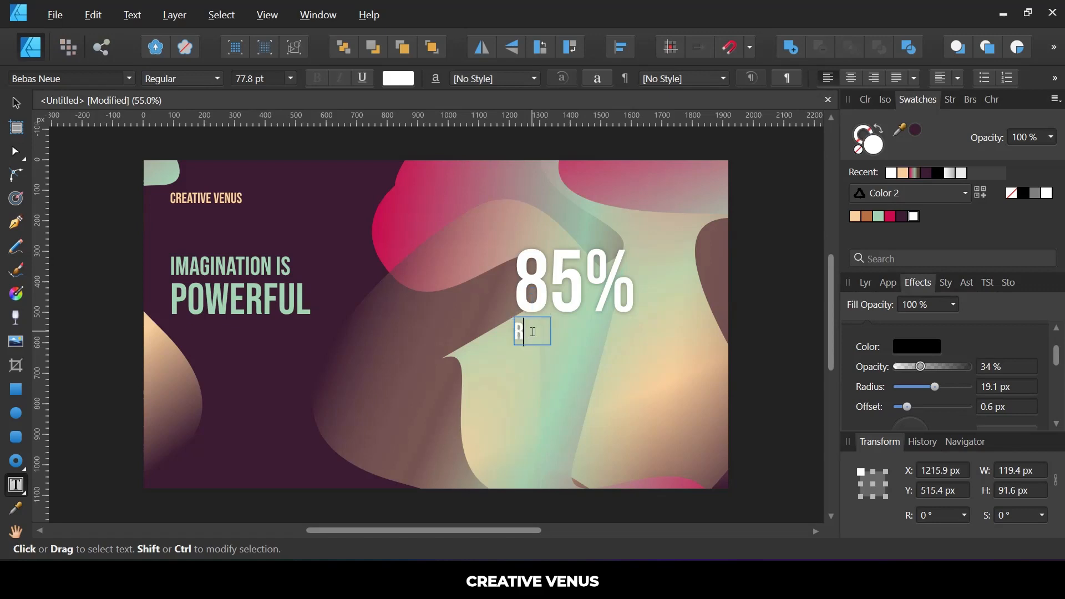
pyautogui.write('ETURN ON INVESTEMENT')
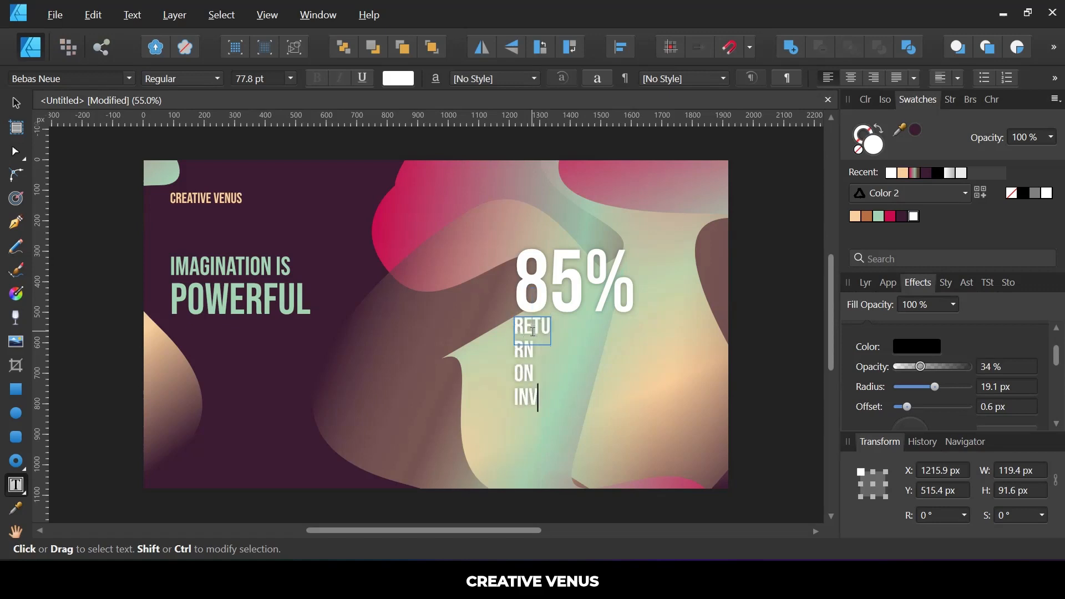
pyautogui.press('Escape')
# - Center the "return on investement" text in a frame about 452 by 188 px, placed at X about 1190 px, Y about 542 px
pyautogui.click(15, 102)
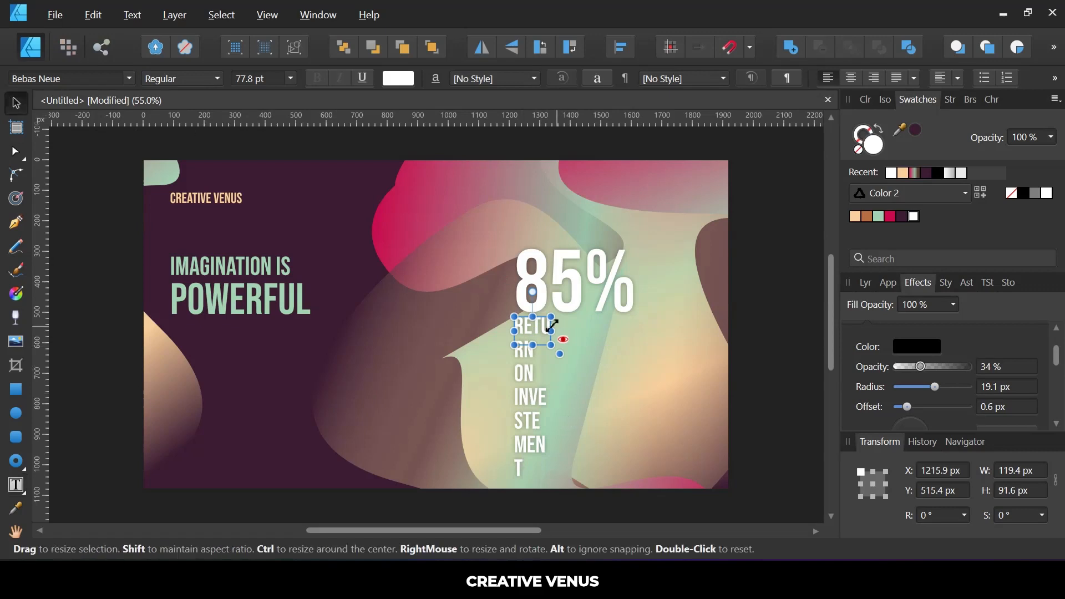
pyautogui.moveTo(552, 326); pyautogui.dragTo(652, 339)
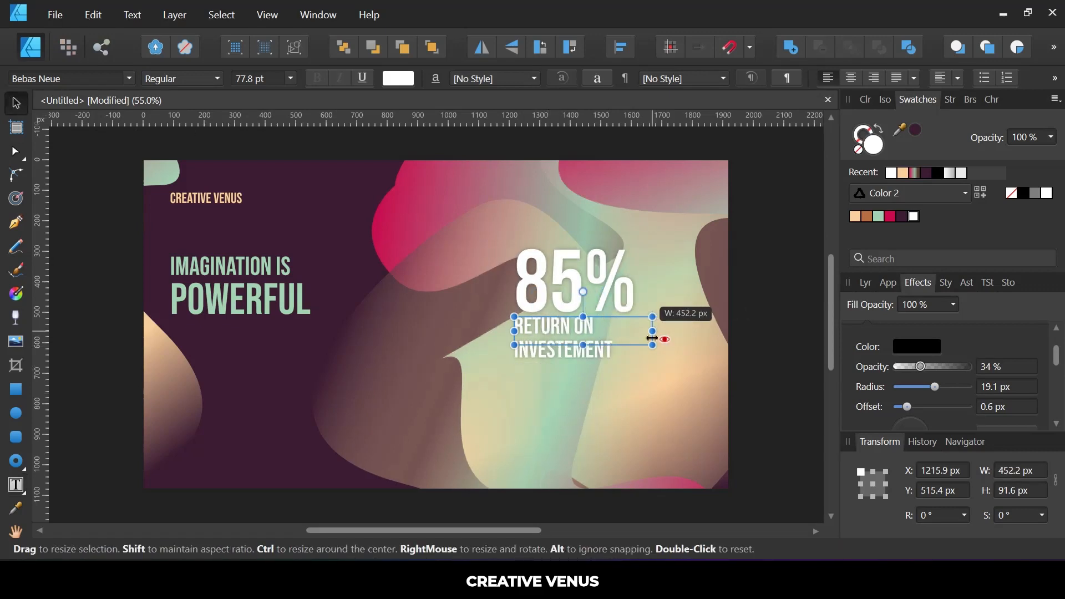
pyautogui.click(852, 78)
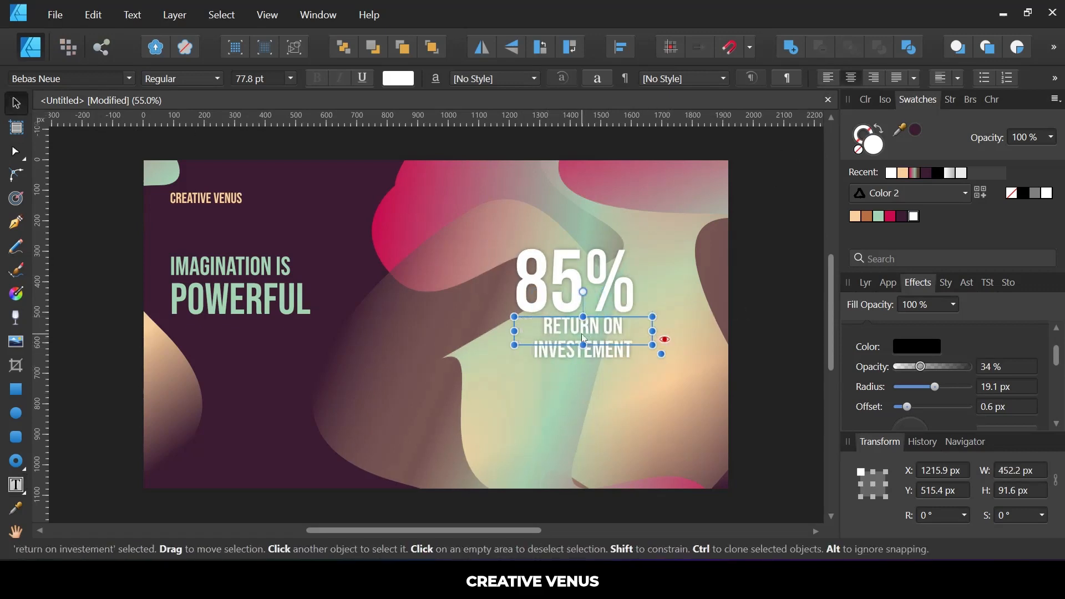
pyautogui.moveTo(583, 338); pyautogui.dragTo(577, 382)
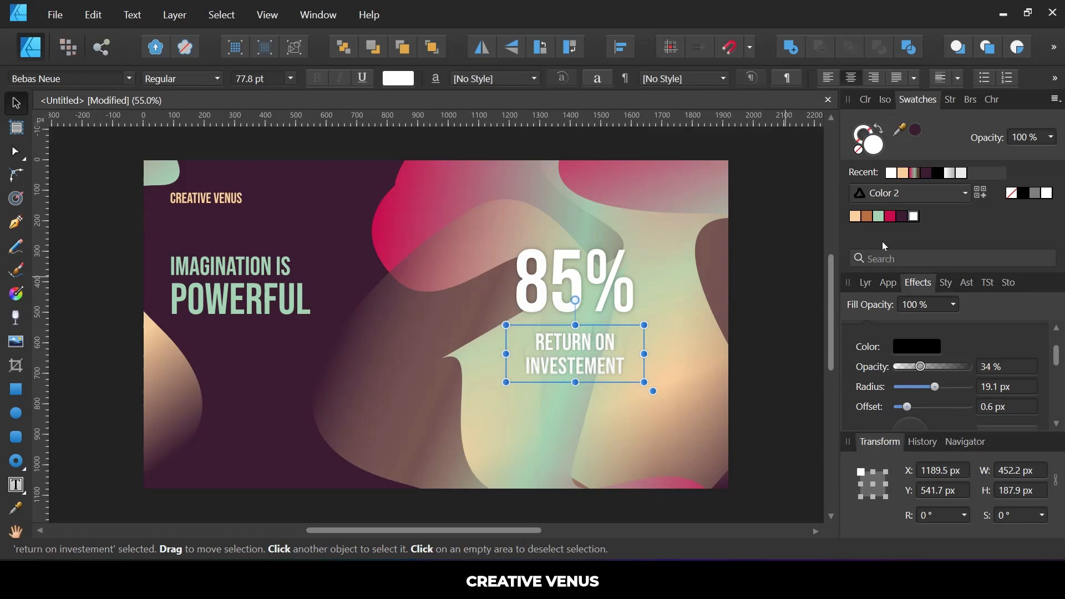
# - Try the brown and peach swatches on the "return on investement" text and return its fill to white
pyautogui.click(868, 217)
pyautogui.click(857, 217)
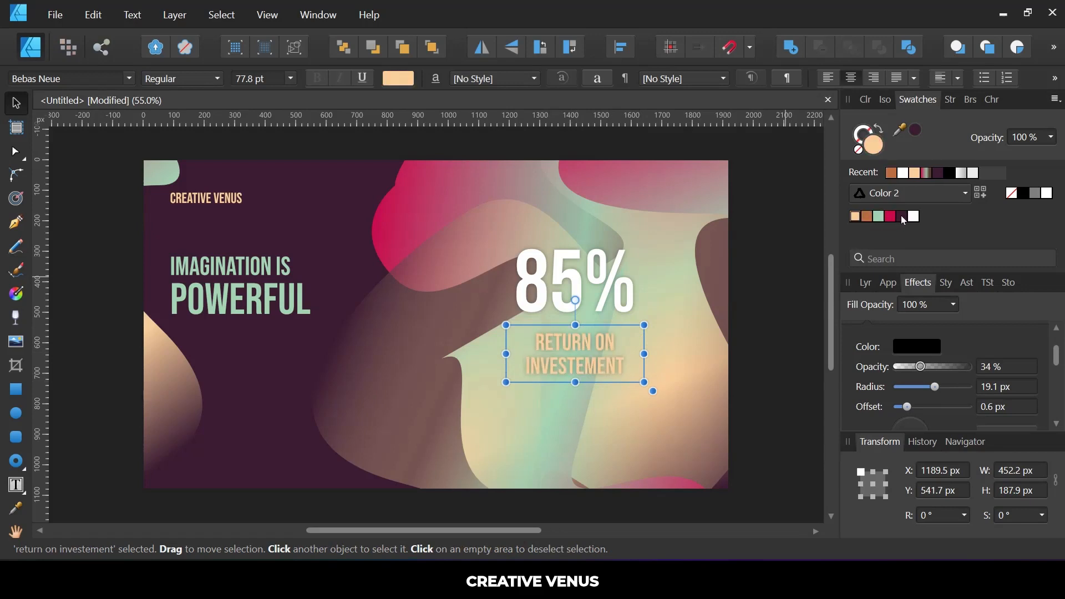
pyautogui.click(917, 218)
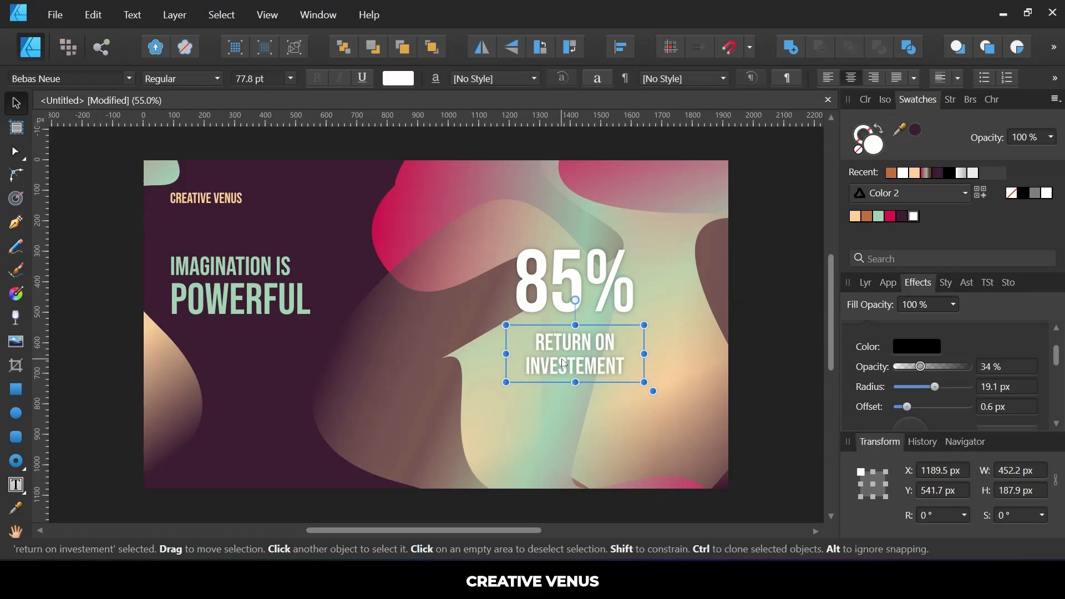
# - Move the "return on investement" text up to Y about 516 px and align it horizontally centered with the "85%" text
pyautogui.moveTo(564, 357); pyautogui.dragTo(565, 349)
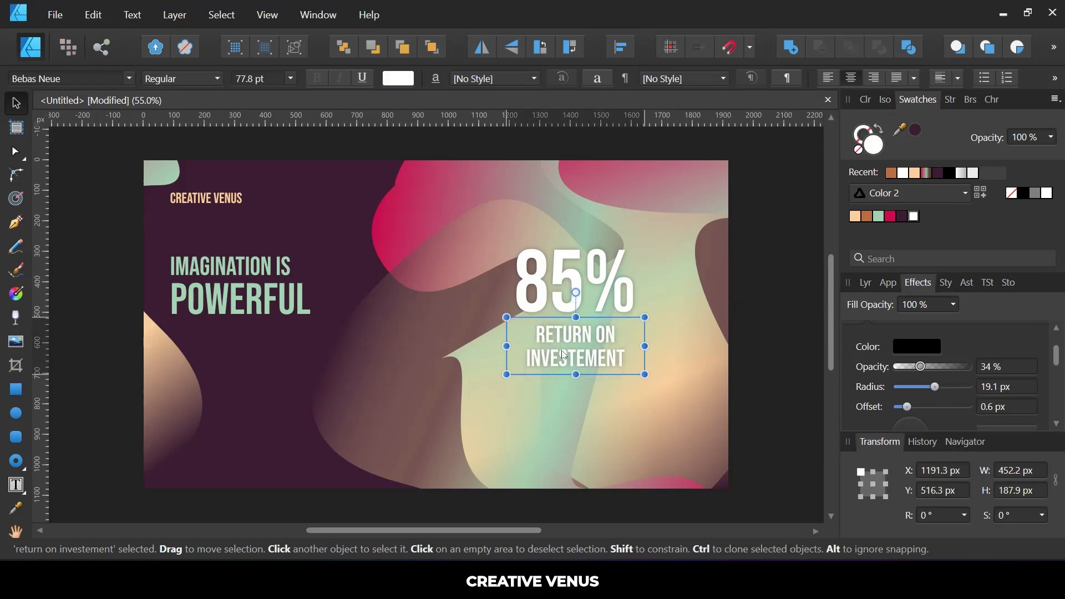
pyautogui.keyDown('shift'); pyautogui.click(575, 276); pyautogui.keyUp('shift')
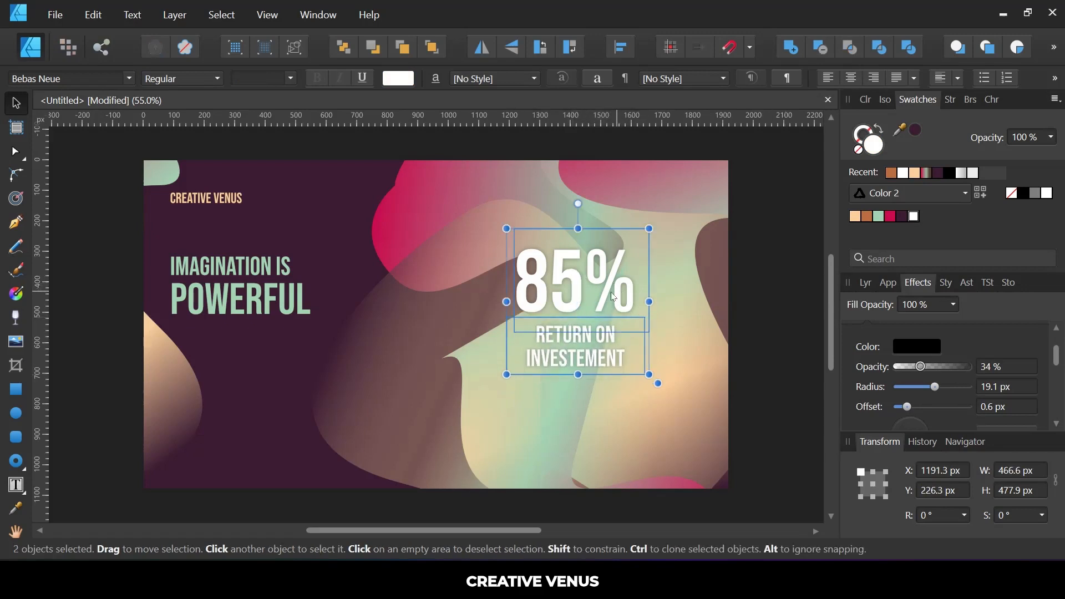
pyautogui.click(623, 49)
pyautogui.click(653, 105)
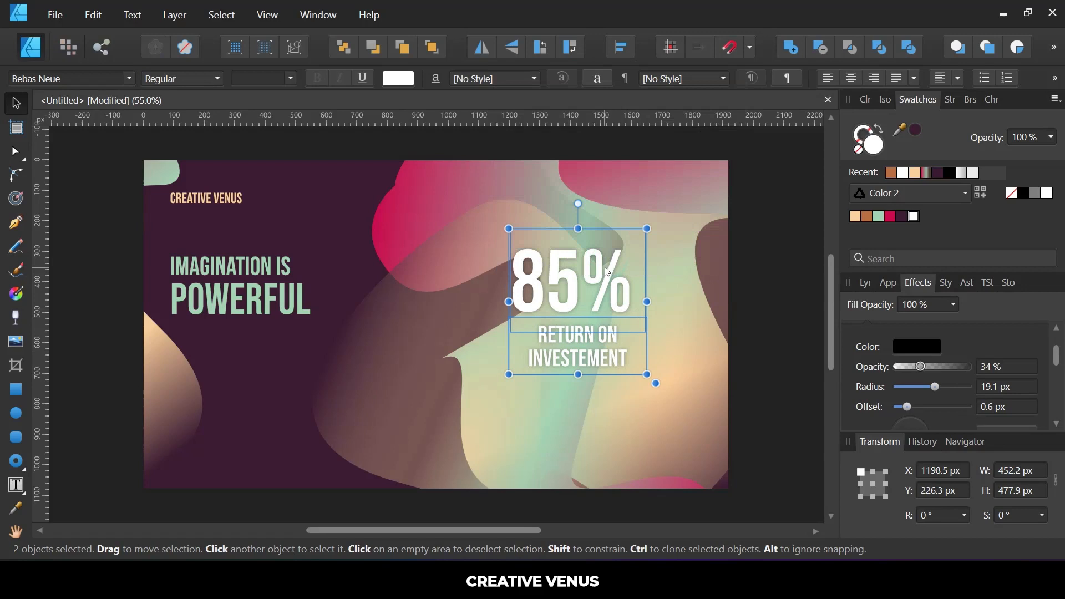
# - Group the "85%" and "return on investement" texts and move the group to X about 1157 px, Y about 274 px
pyautogui.hotkey('ctrl', 'g')
pyautogui.moveTo(575, 285)
pyautogui.mouseDown()
pyautogui.moveTo(573, 300)
pyautogui.moveTo(562, 299)
pyautogui.mouseUp()
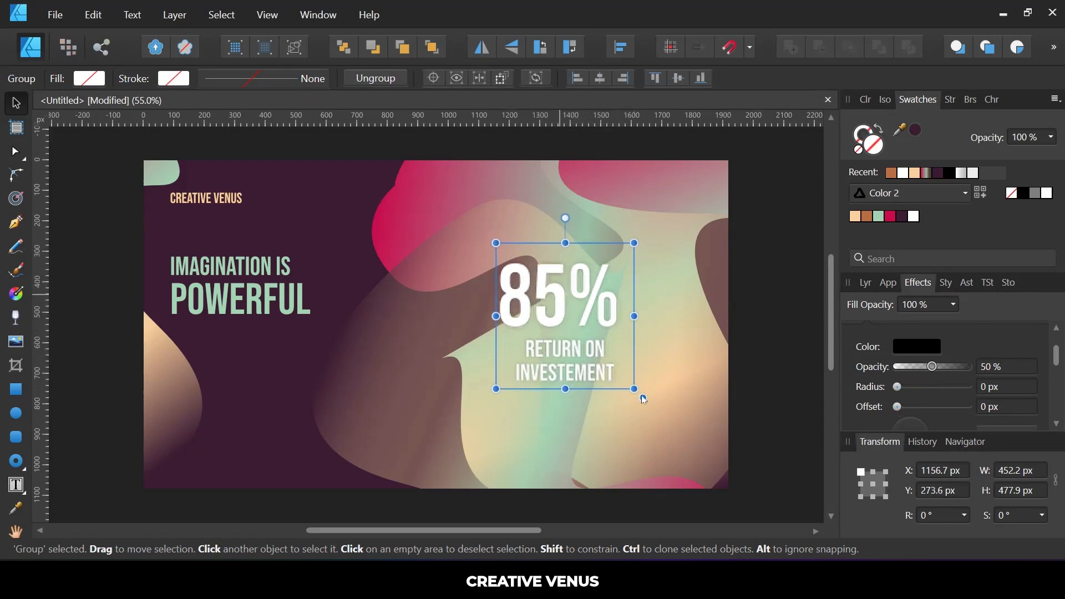
pyautogui.moveTo(646, 404); pyautogui.dragTo(649, 476)
pyautogui.hotkey('ctrl', 'z')
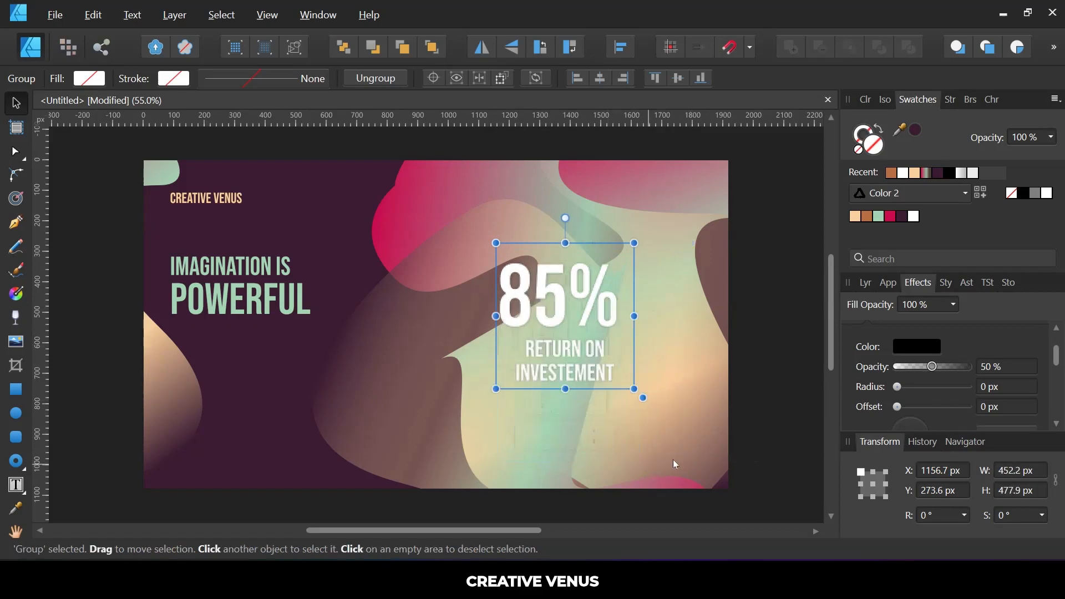
pyautogui.moveTo(647, 399); pyautogui.dragTo(670, 410)
pyautogui.hotkey('ctrl', 'z')
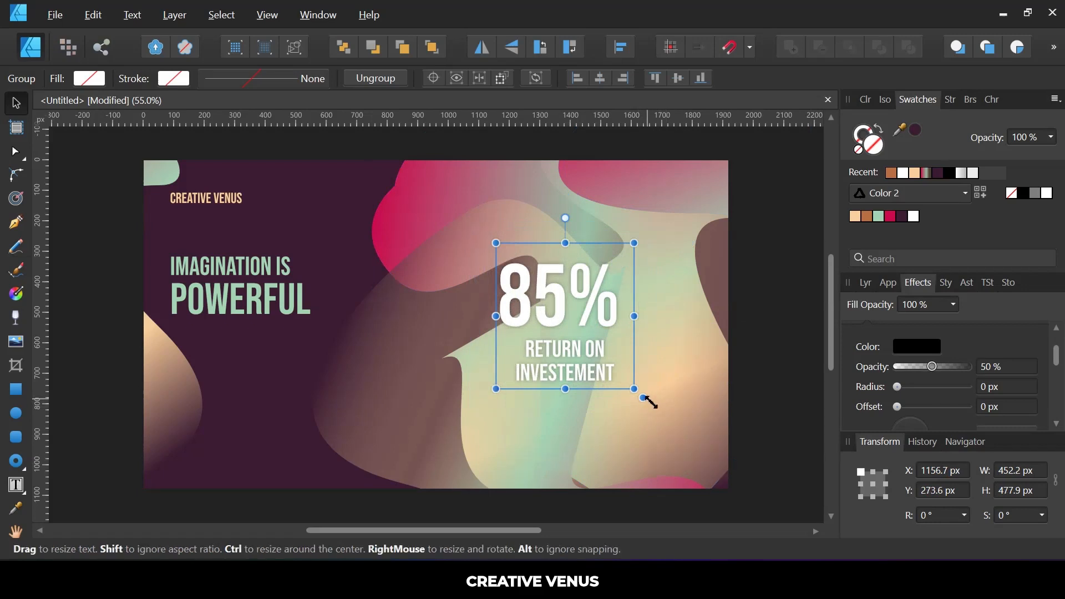
# - Enlarge the callout group to about 629 by 665 px at X about 1094 px, center it vertically on the page and deselect
pyautogui.moveTo(649, 402); pyautogui.dragTo(678, 432)
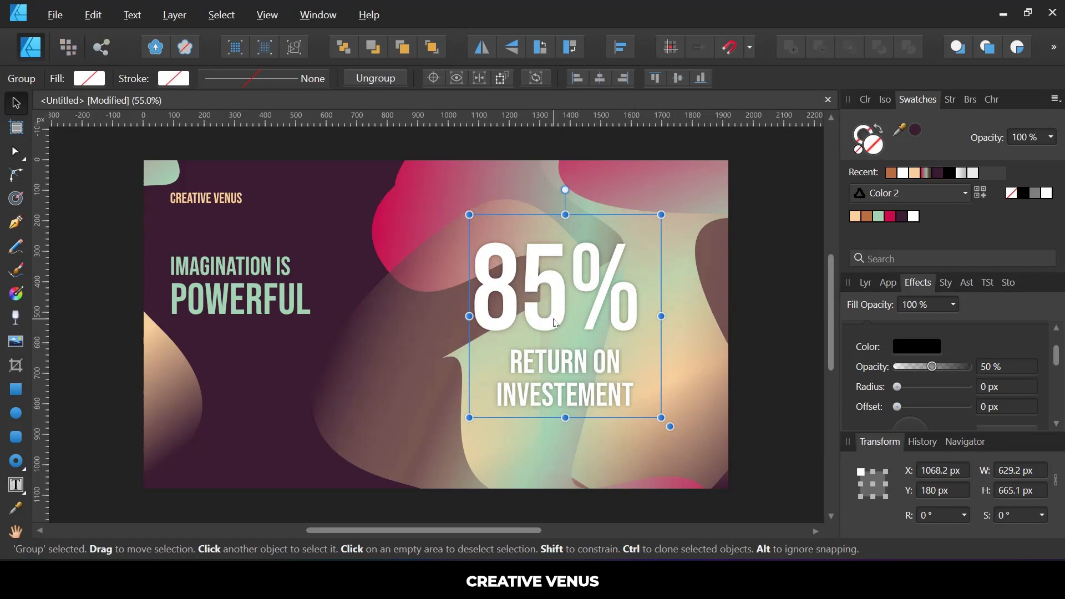
pyautogui.moveTo(556, 323); pyautogui.dragTo(563, 323)
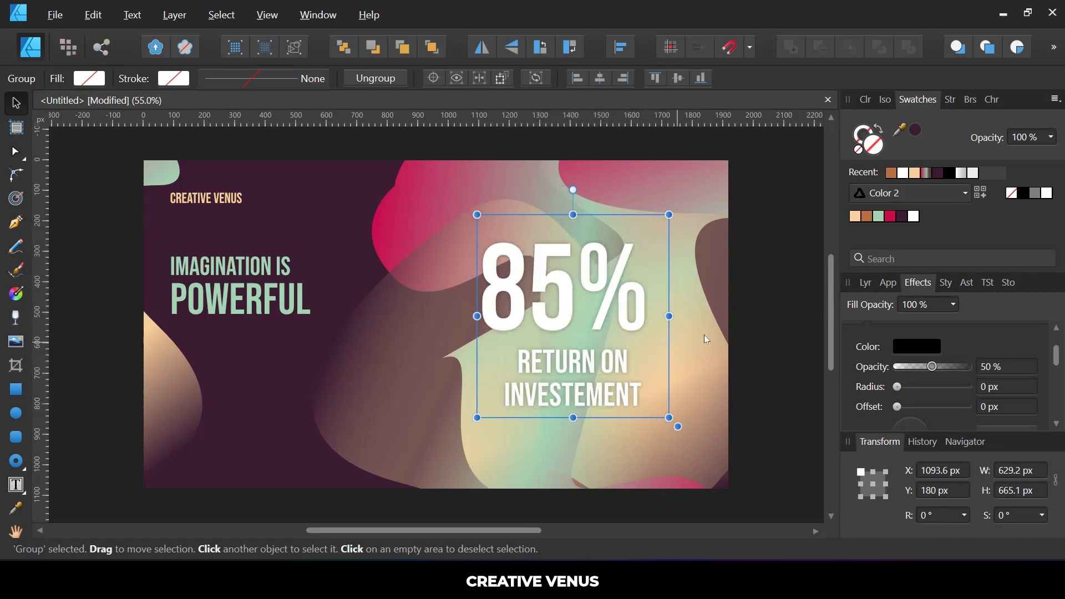
pyautogui.click(622, 49)
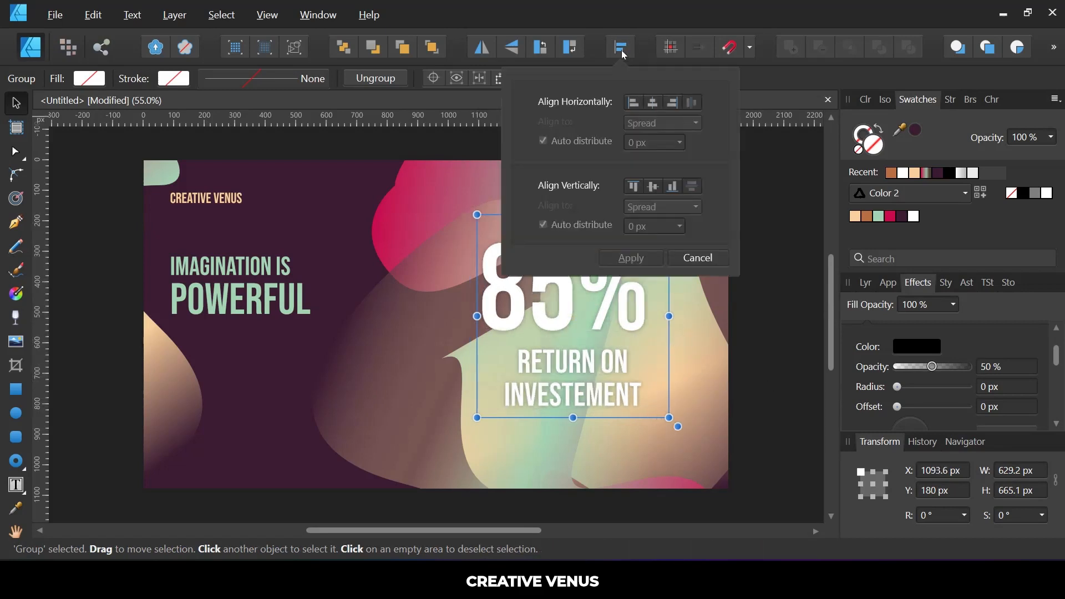
pyautogui.click(653, 188)
pyautogui.click(637, 258)
pyautogui.click(770, 336)
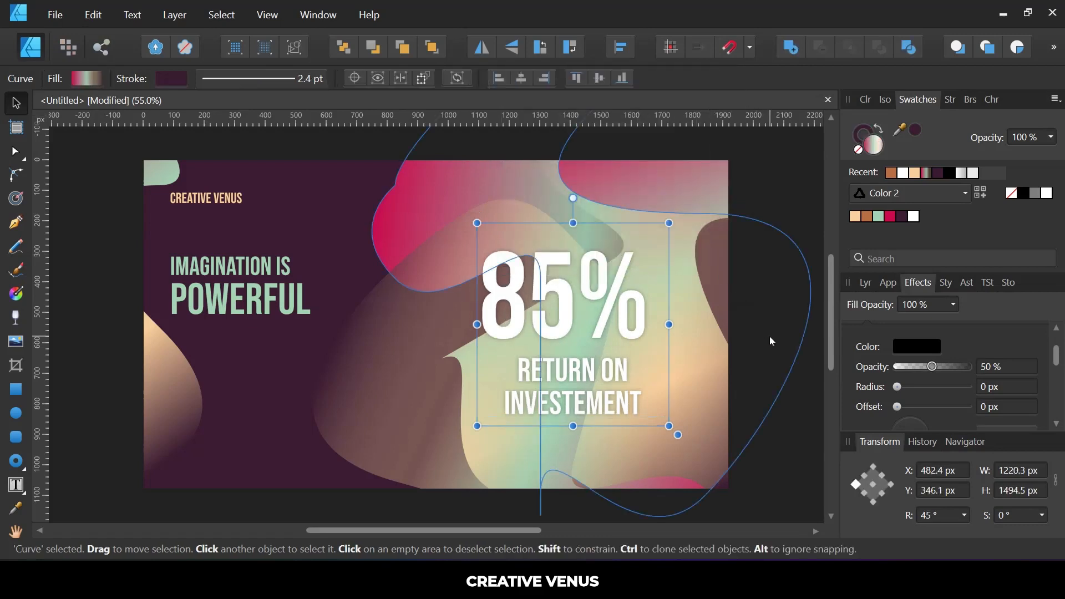
pyautogui.click(792, 248)
pyautogui.click(102, 173)
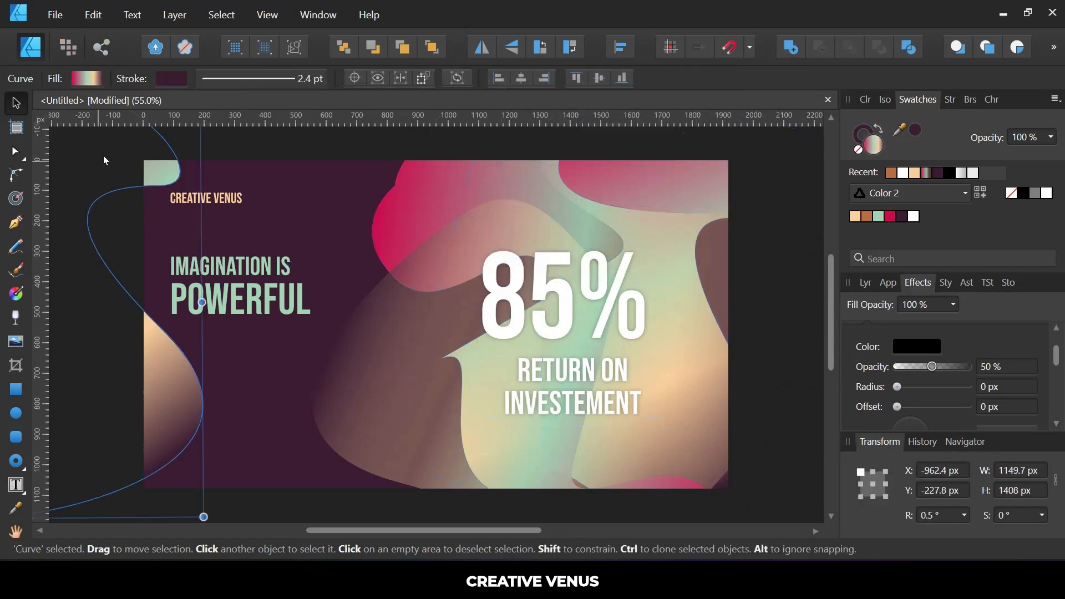
pyautogui.click(206, 130)
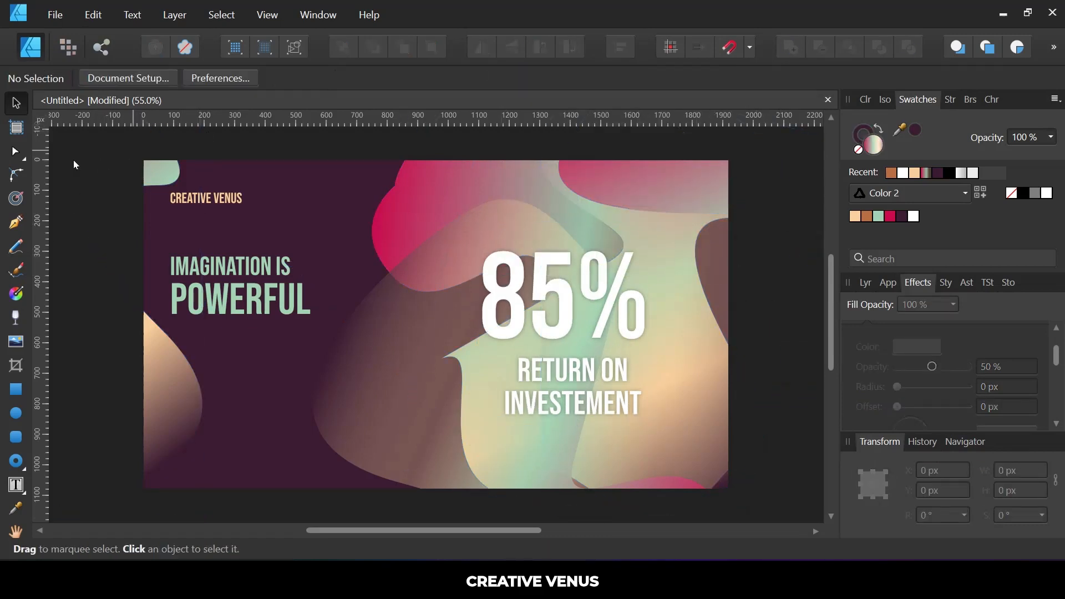
# - Draw an open three-sided frame about 898 by 749 px around the callout with the Pen tool, leaving its right side open
pyautogui.click(16, 223)
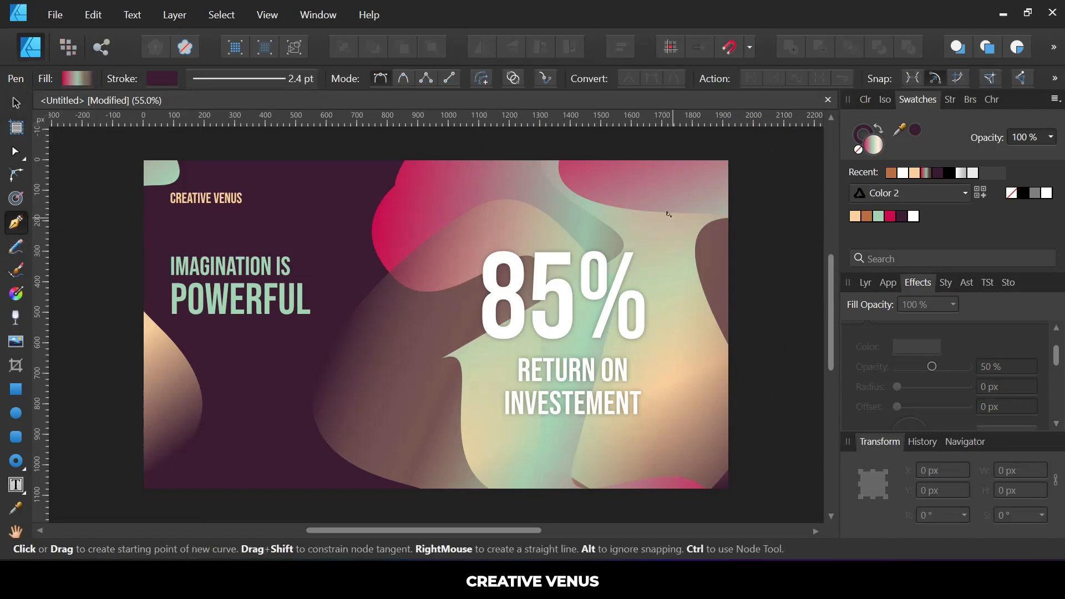
pyautogui.click(663, 215)
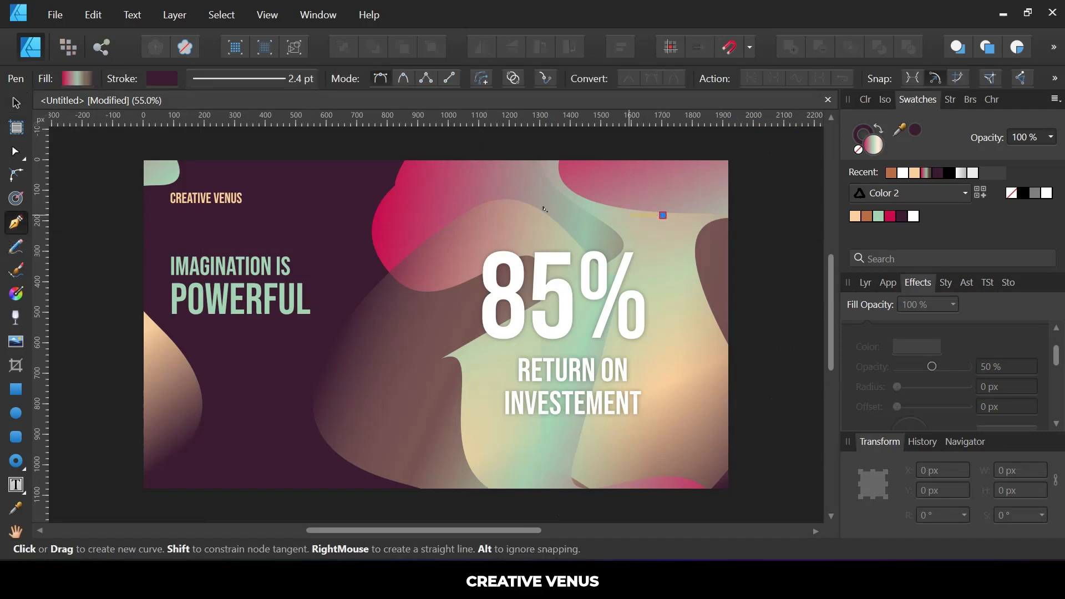
pyautogui.moveTo(445, 215); pyautogui.dragTo(444, 439)
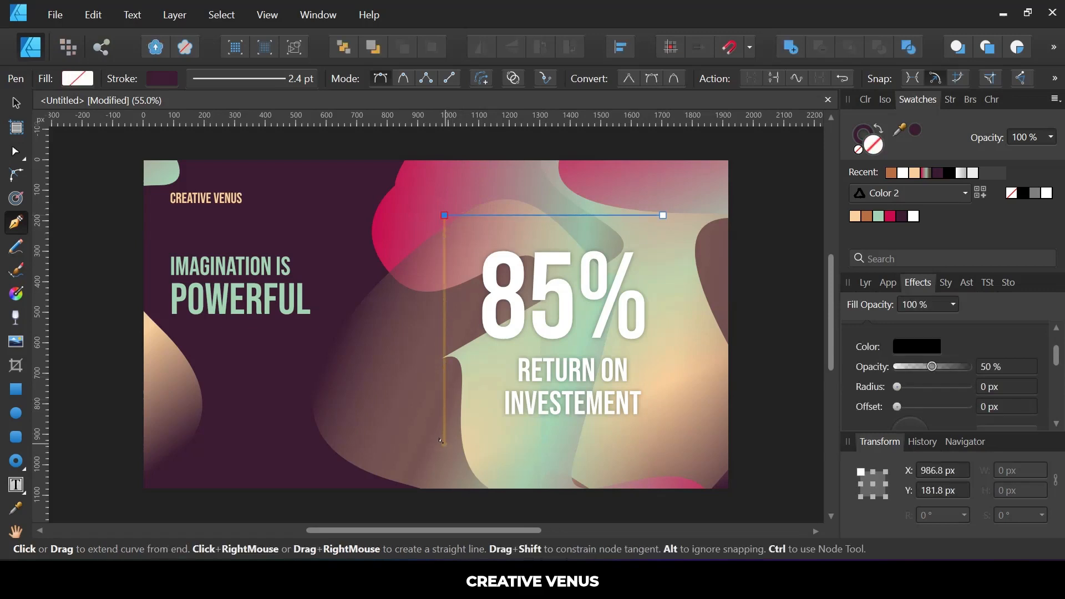
pyautogui.click(444, 442)
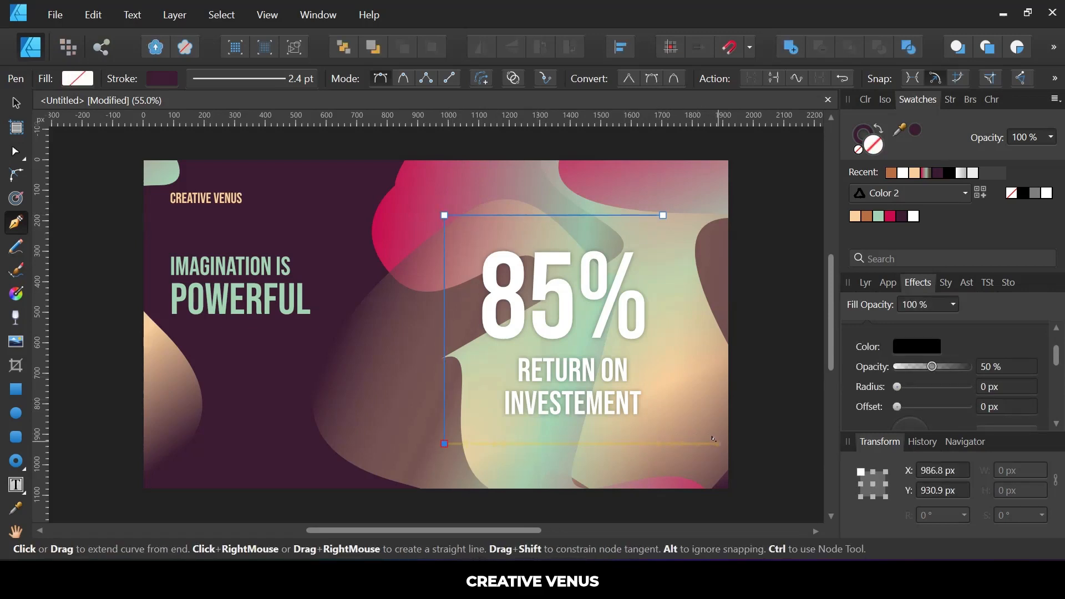
pyautogui.click(718, 443)
pyautogui.press('Escape')
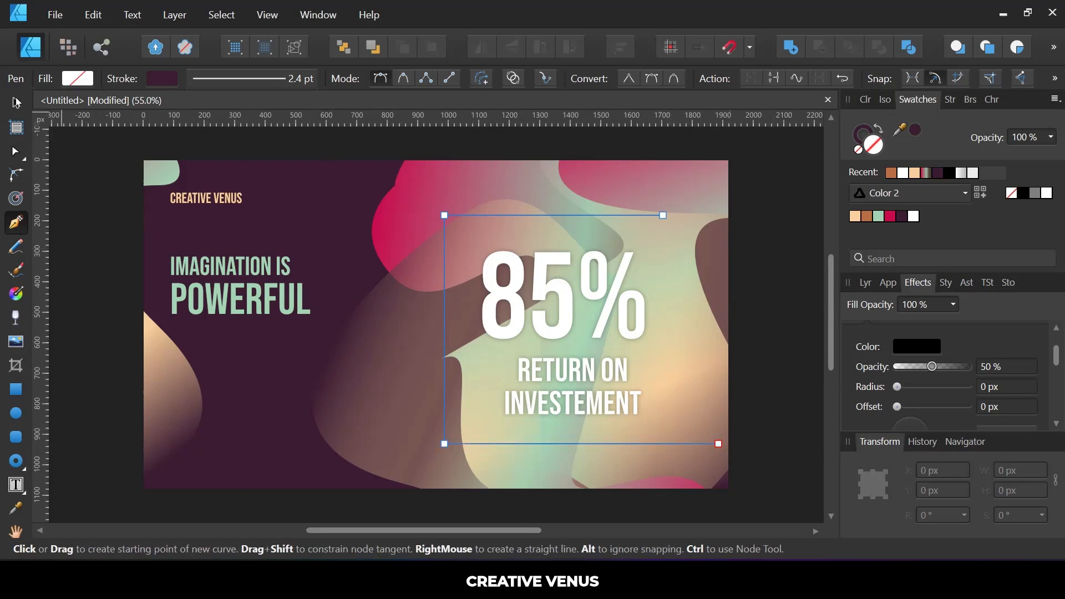
# - Give the open frame a white stroke 8 pt wide
pyautogui.click(891, 285)
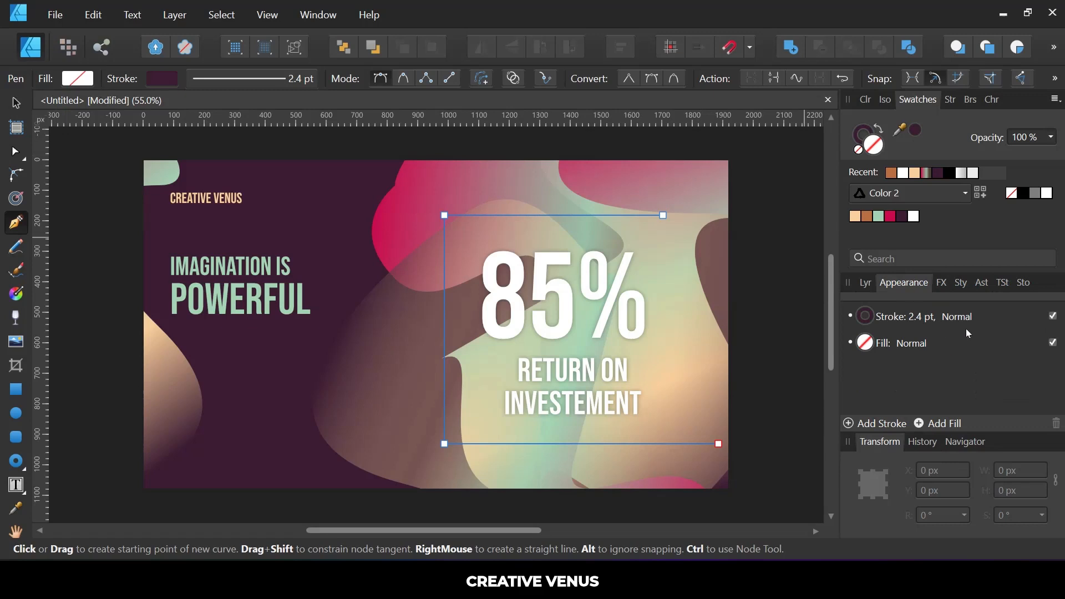
pyautogui.click(875, 319)
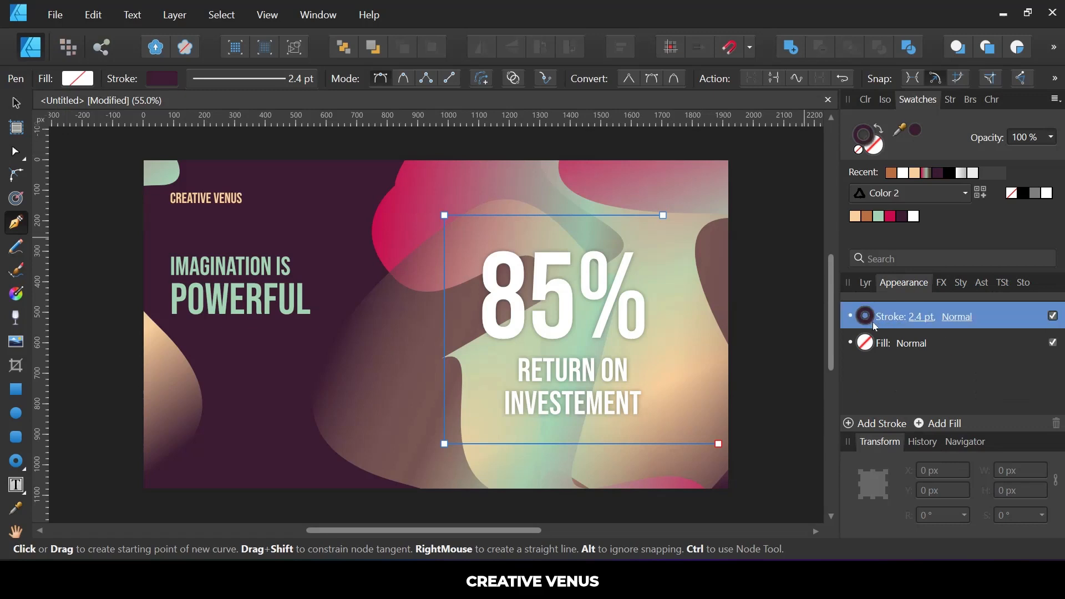
pyautogui.click(915, 217)
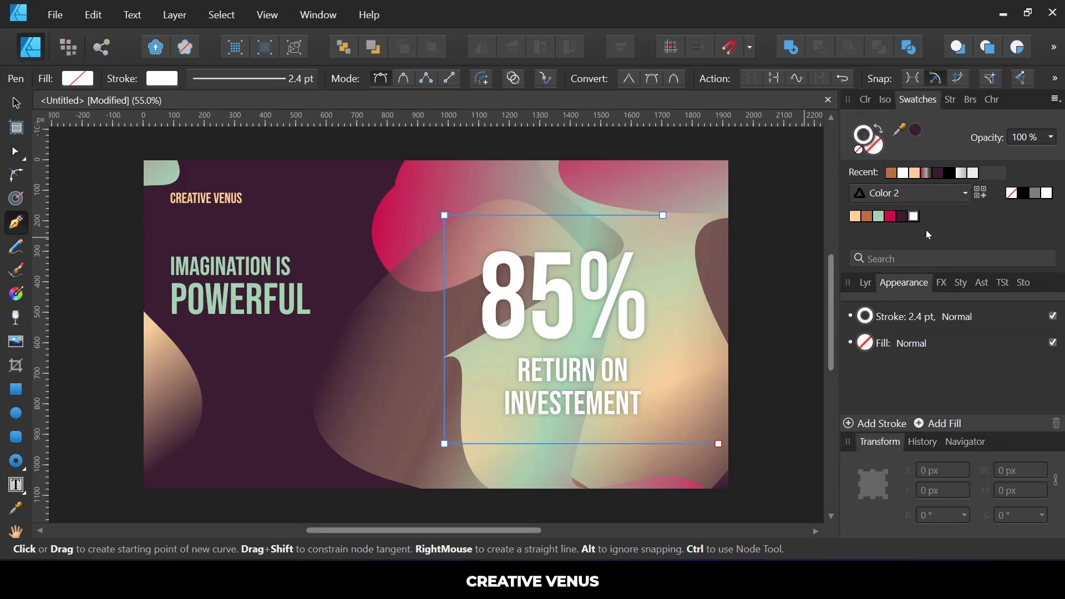
pyautogui.click(923, 329)
pyautogui.click(917, 322)
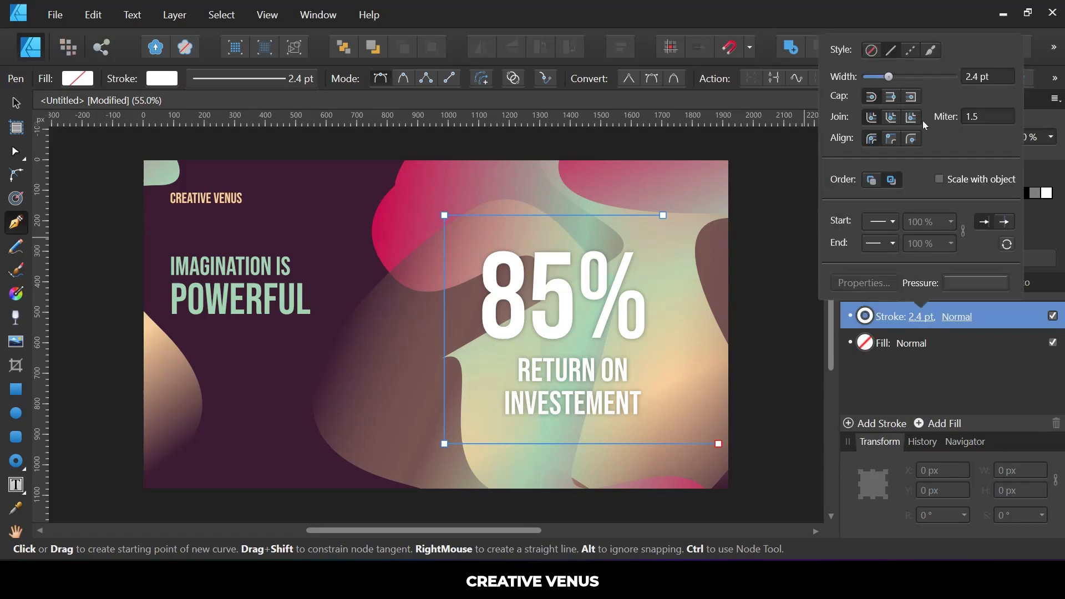
pyautogui.moveTo(890, 78)
pyautogui.mouseDown()
pyautogui.moveTo(910, 76)
pyautogui.moveTo(891, 79)
pyautogui.moveTo(900, 80)
pyautogui.mouseUp()
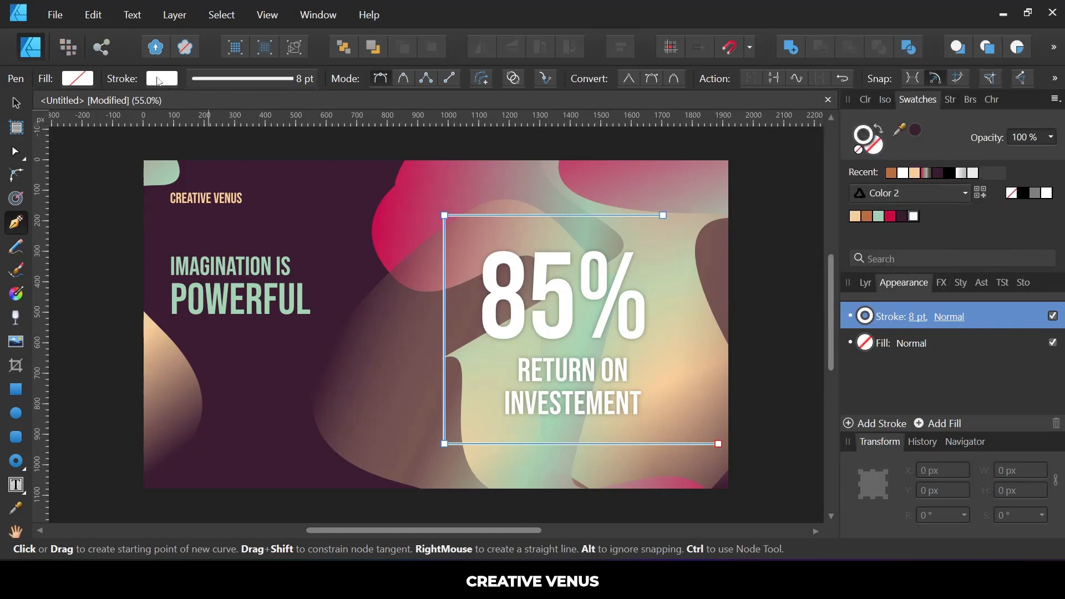
# - Lower the frame's stroke color opacity to 37% and undo the stray segment drawn beside the page
pyautogui.click(160, 81)
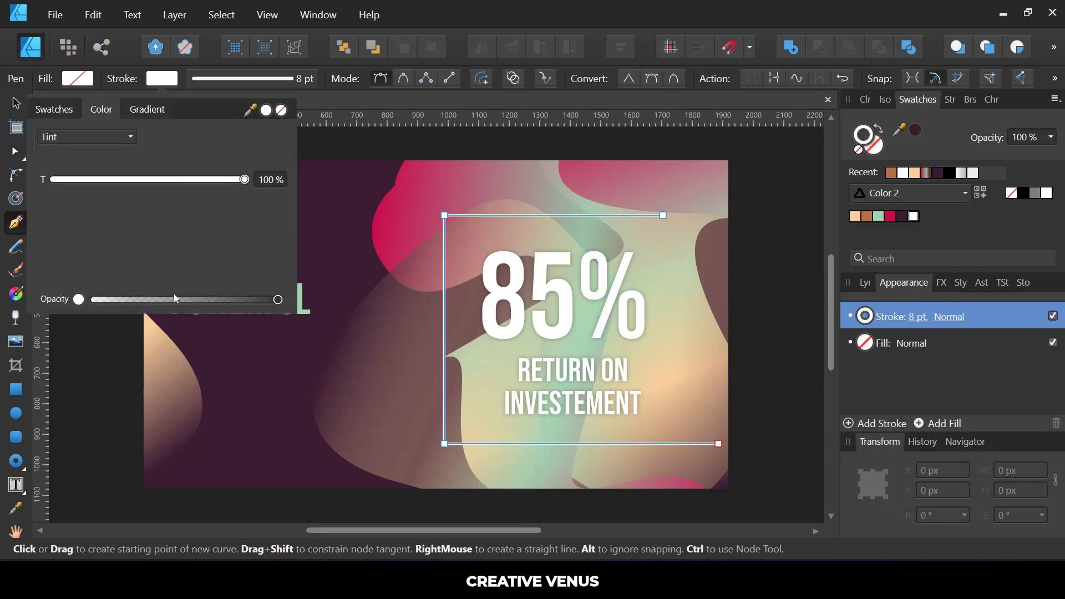
pyautogui.moveTo(279, 304)
pyautogui.mouseDown()
pyautogui.moveTo(76, 312)
pyautogui.moveTo(163, 312)
pyautogui.mouseUp()
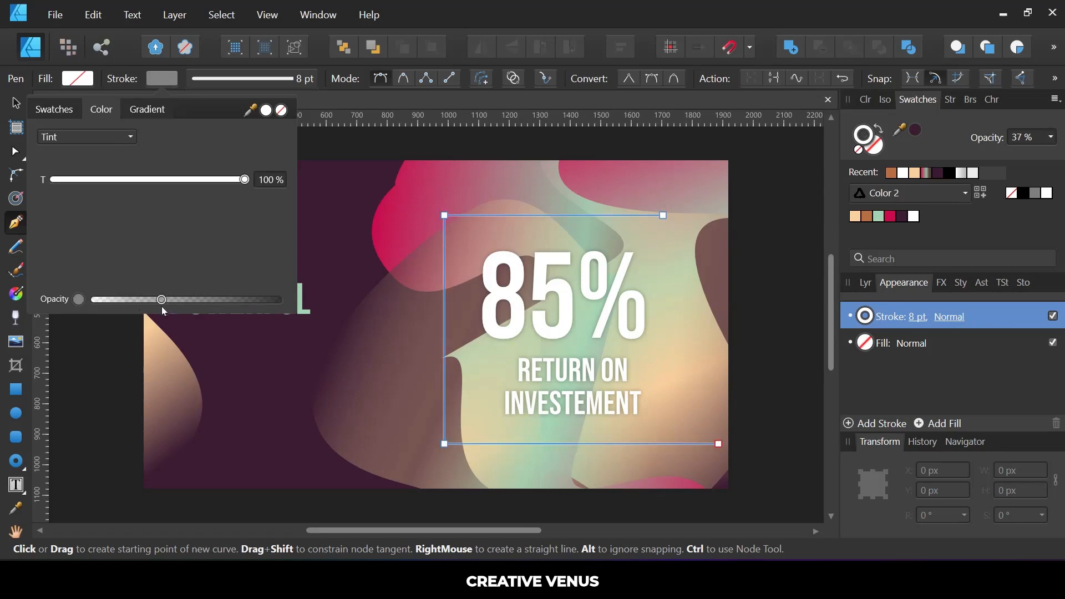
pyautogui.click(806, 244)
pyautogui.click(794, 195)
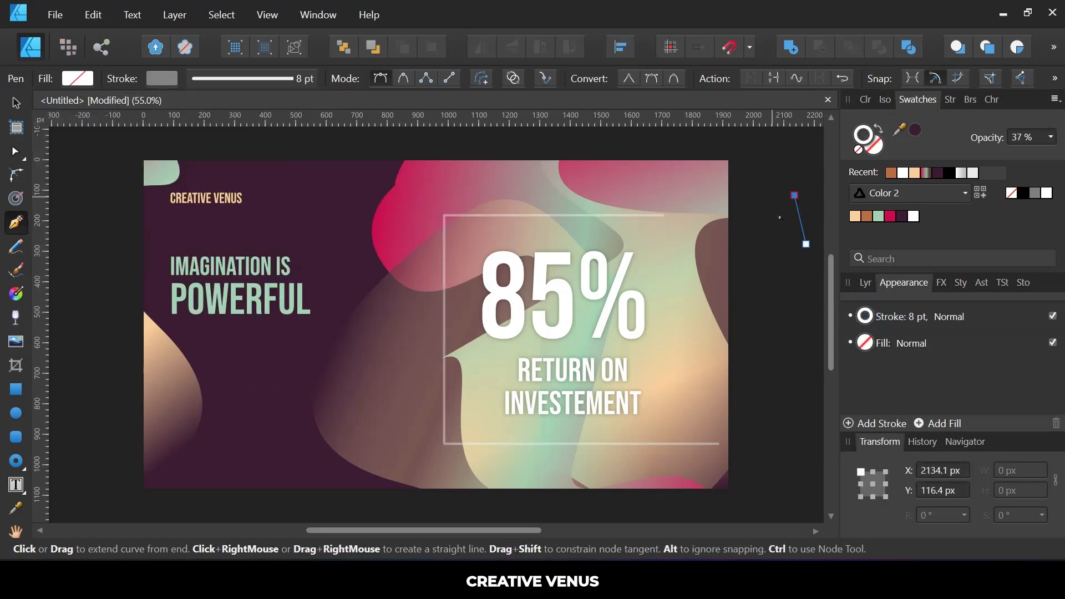
pyautogui.hotkey('ctrl', 'z')
pyautogui.click(17, 106)
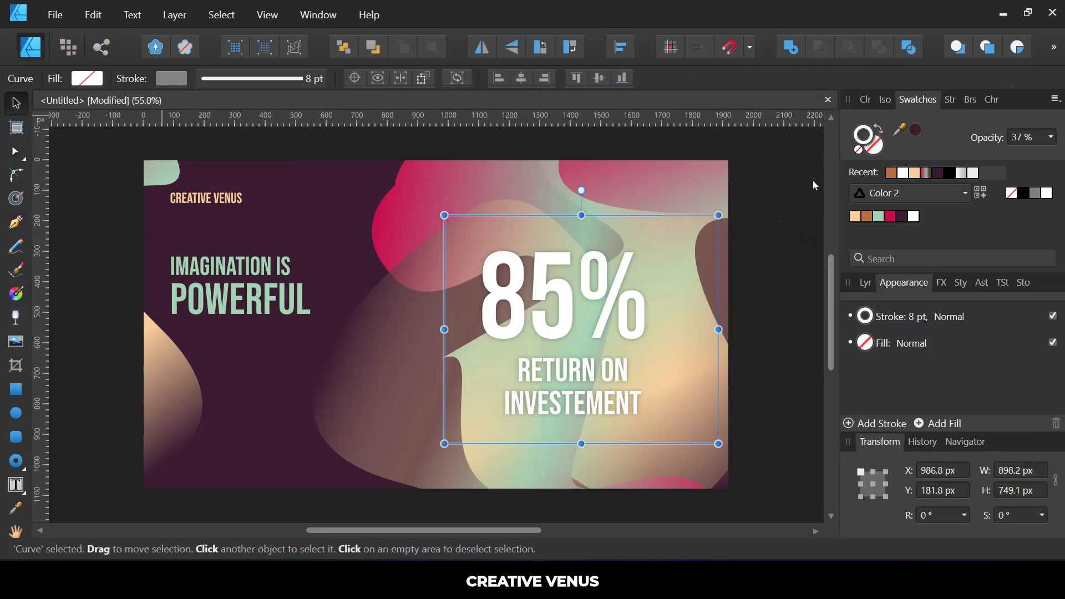
# - Duplicate the open frame in place, rotate the copy to 90° and deselect it
pyautogui.click(573, 241)
pyautogui.click(496, 215)
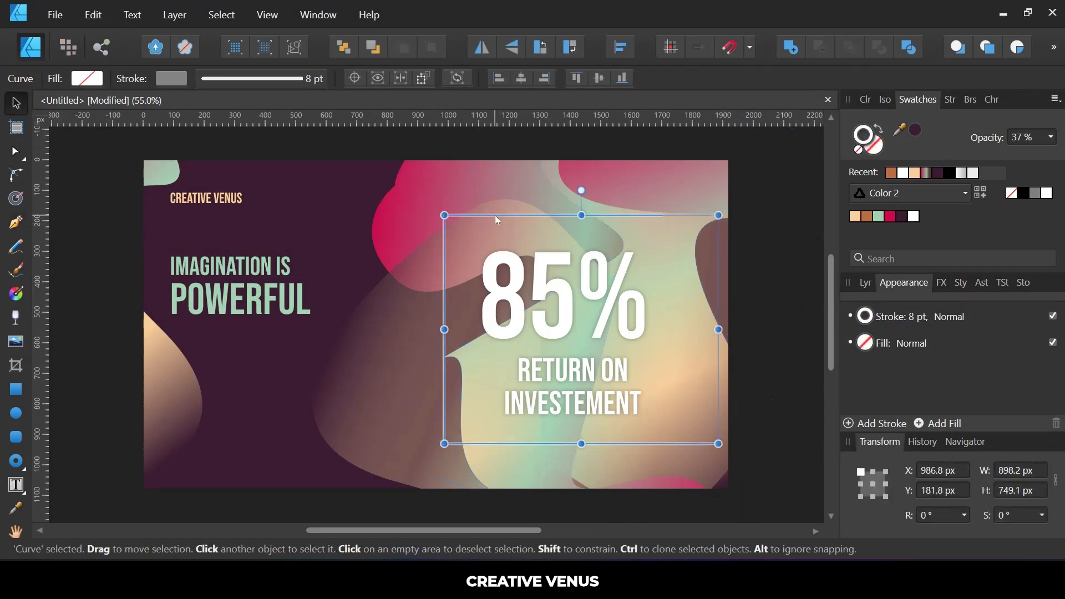
pyautogui.moveTo(583, 193)
pyautogui.mouseDown()
pyautogui.moveTo(507, 208)
pyautogui.moveTo(481, 260)
pyautogui.moveTo(579, 322)
pyautogui.moveTo(672, 318)
pyautogui.moveTo(485, 341)
pyautogui.mouseUp()
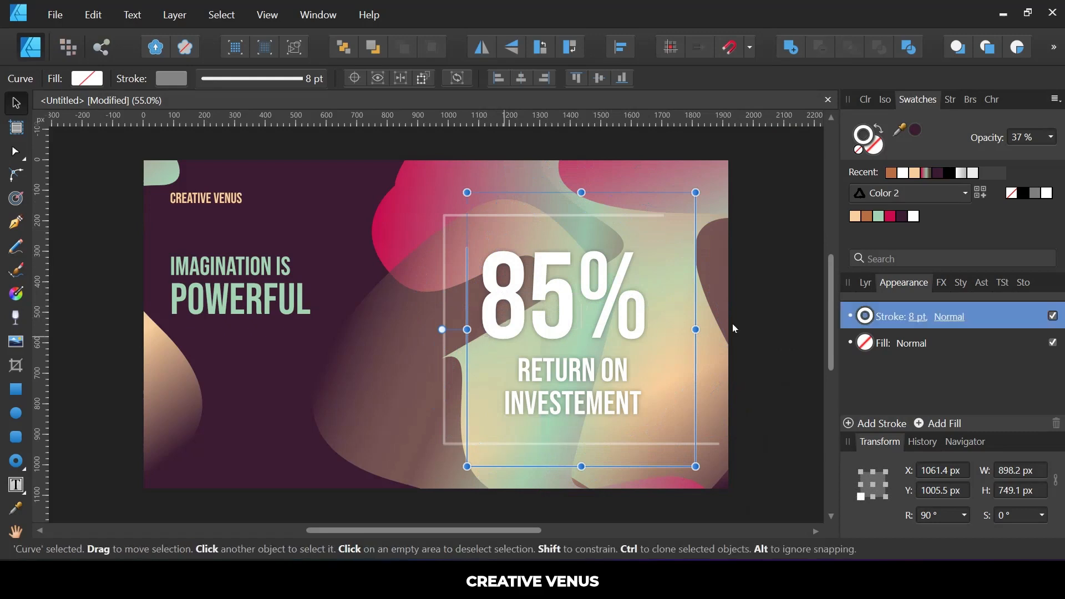
pyautogui.click(773, 152)
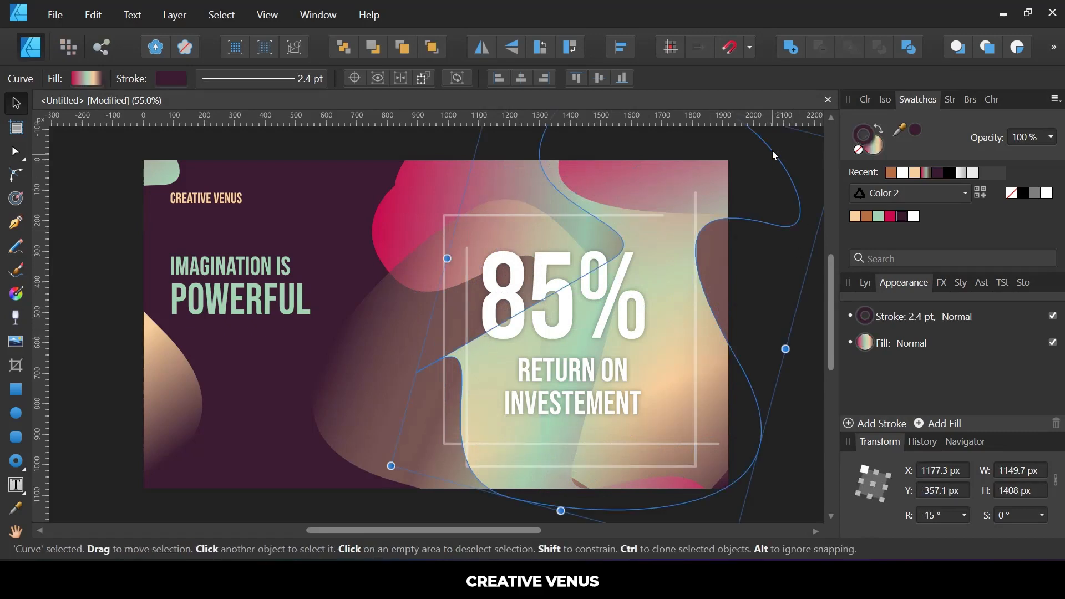
pyautogui.click(797, 424)
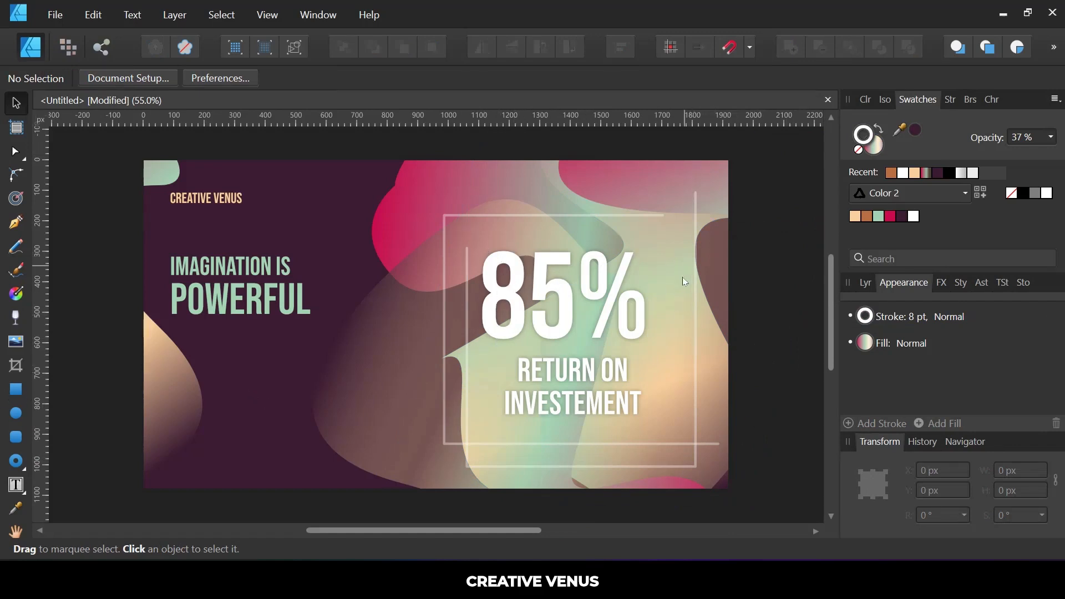
# - Raise the rotated frame copy's stroke color opacity to 79% and deselect everything
pyautogui.click(695, 311)
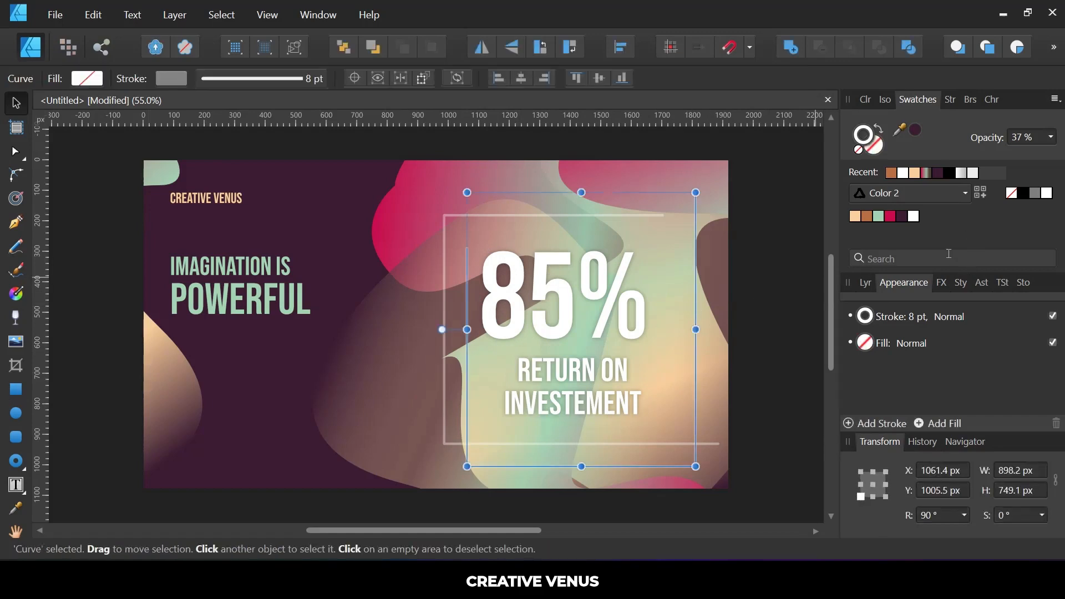
pyautogui.click(166, 76)
pyautogui.moveTo(170, 302)
pyautogui.mouseDown()
pyautogui.moveTo(247, 302)
pyautogui.moveTo(146, 302)
pyautogui.moveTo(251, 301)
pyautogui.mouseUp()
pyautogui.click(587, 132)
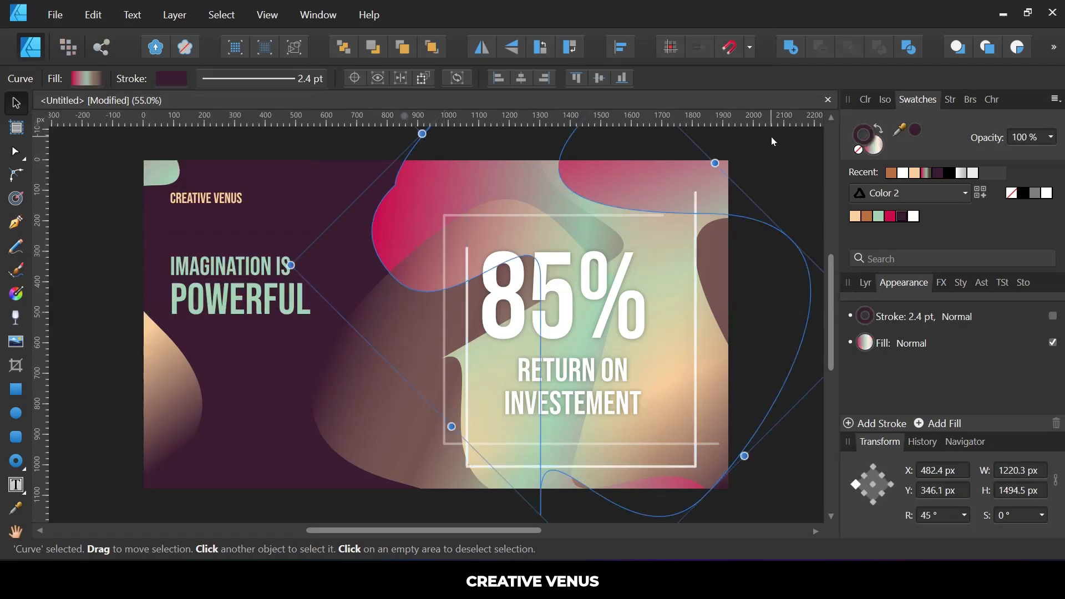
pyautogui.click(788, 150)
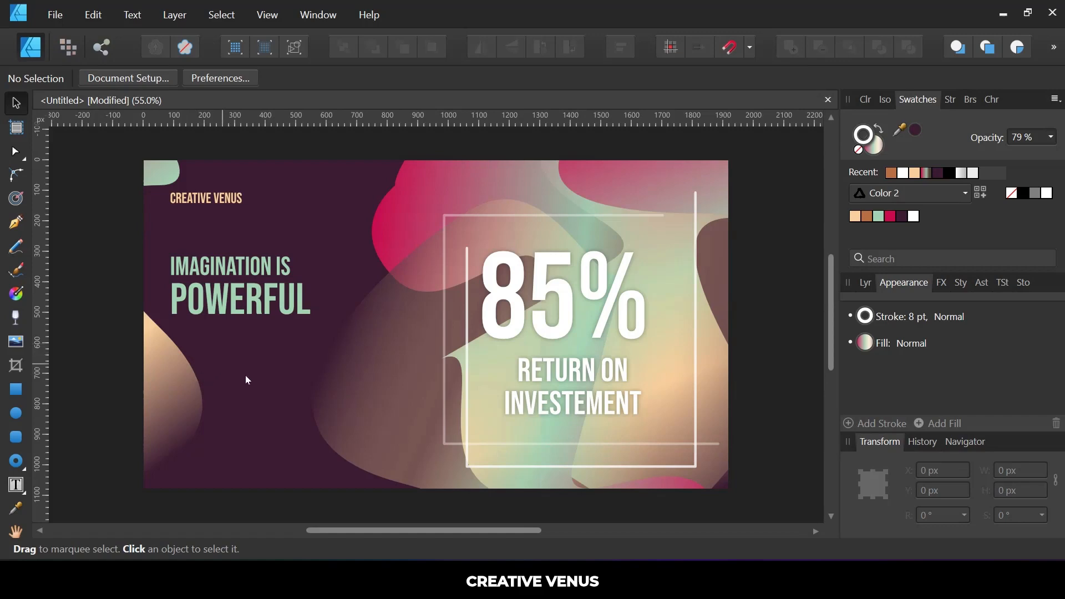
# - Duplicate the "CREATIVE VENUS" title below the headline and replace the copy's text with "This is a dummy text."
pyautogui.click(205, 201)
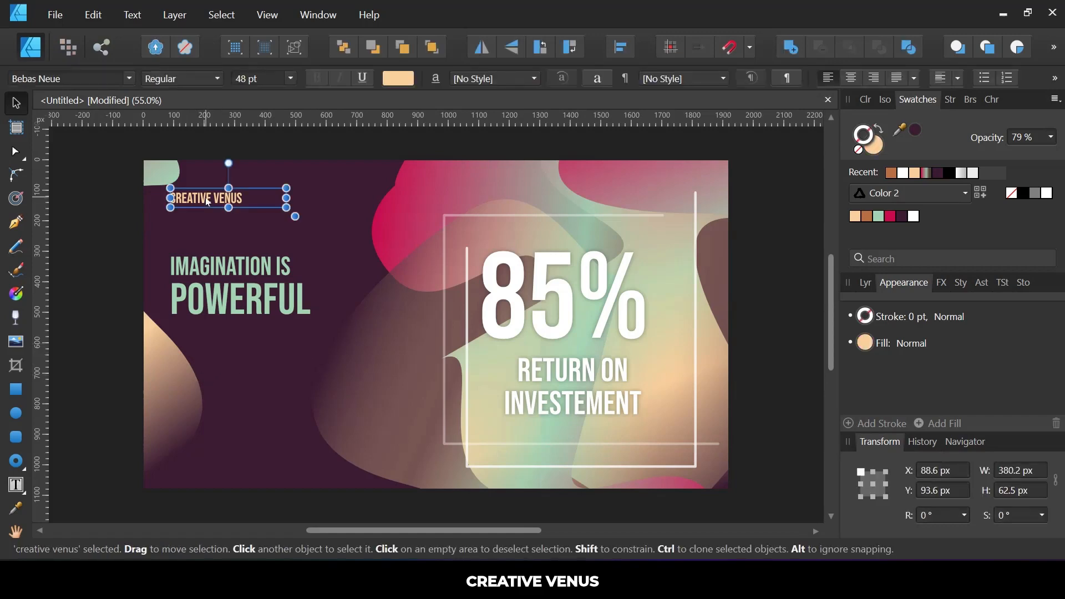
pyautogui.moveTo(208, 202)
pyautogui.mouseDown()
pyautogui.moveTo(190, 387)
pyautogui.moveTo(189, 373)
pyautogui.mouseUp()
pyautogui.tripleClick(193, 369)
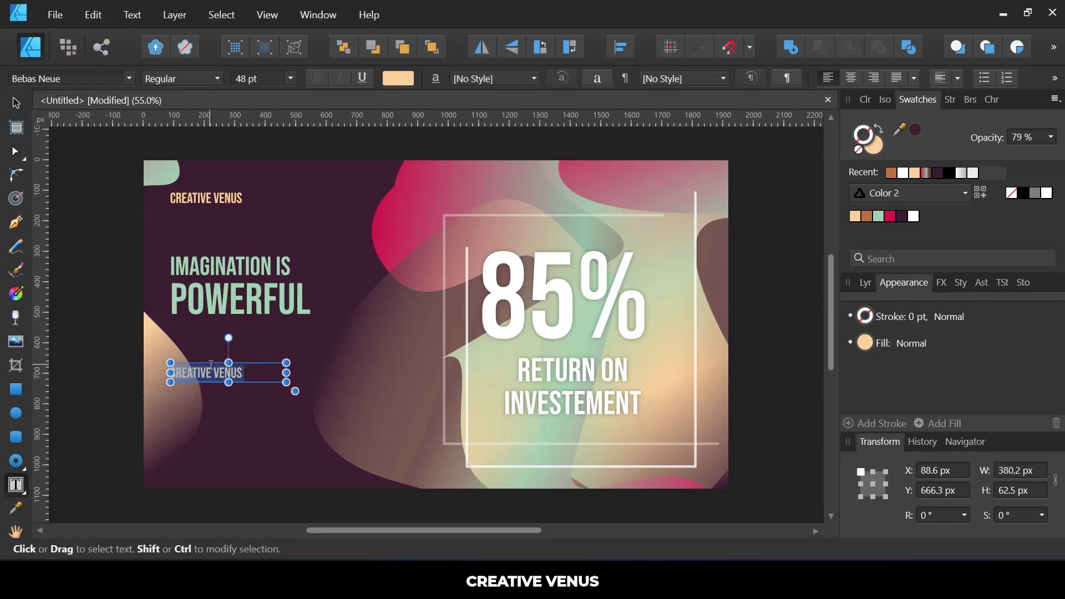
pyautogui.write('TH')
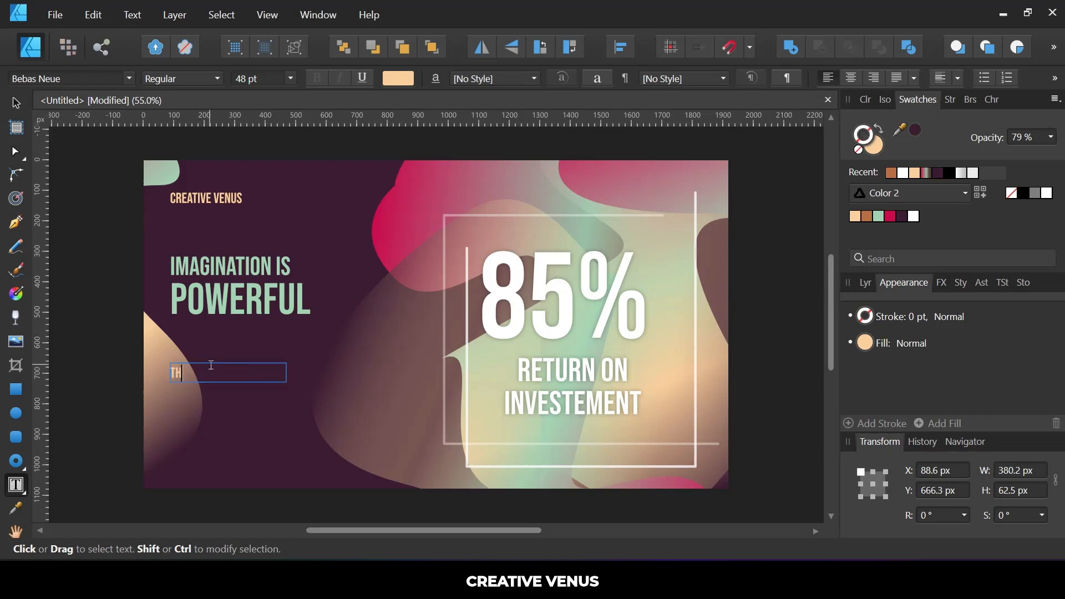
pyautogui.write('IS IS A DUMMY TEXT.')
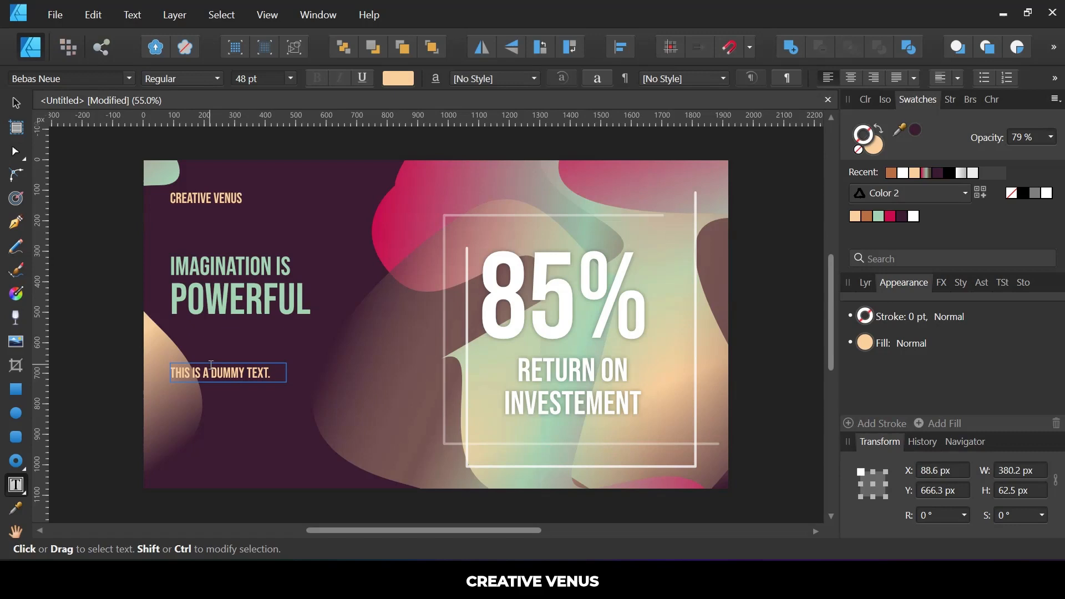
# - Continue the copied text with "This design is created using affinity designer. Please subscrible, like and share the video."
pyautogui.press('Return')
pyautogui.write('THIS DE')
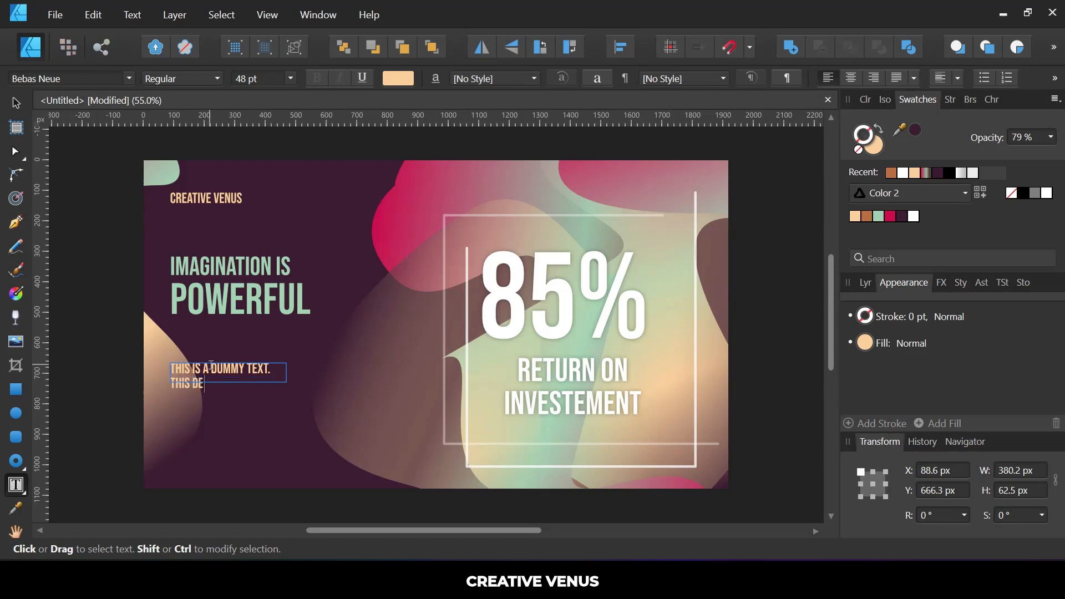
pyautogui.write('SIGN IS CREA')
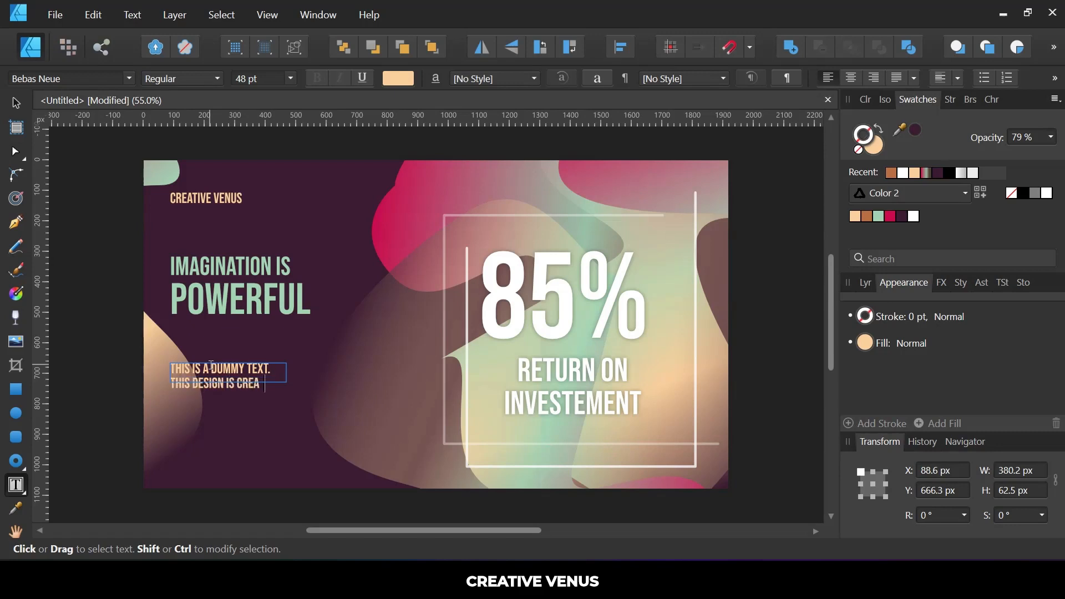
pyautogui.write('TED USING AFFINITY DES')
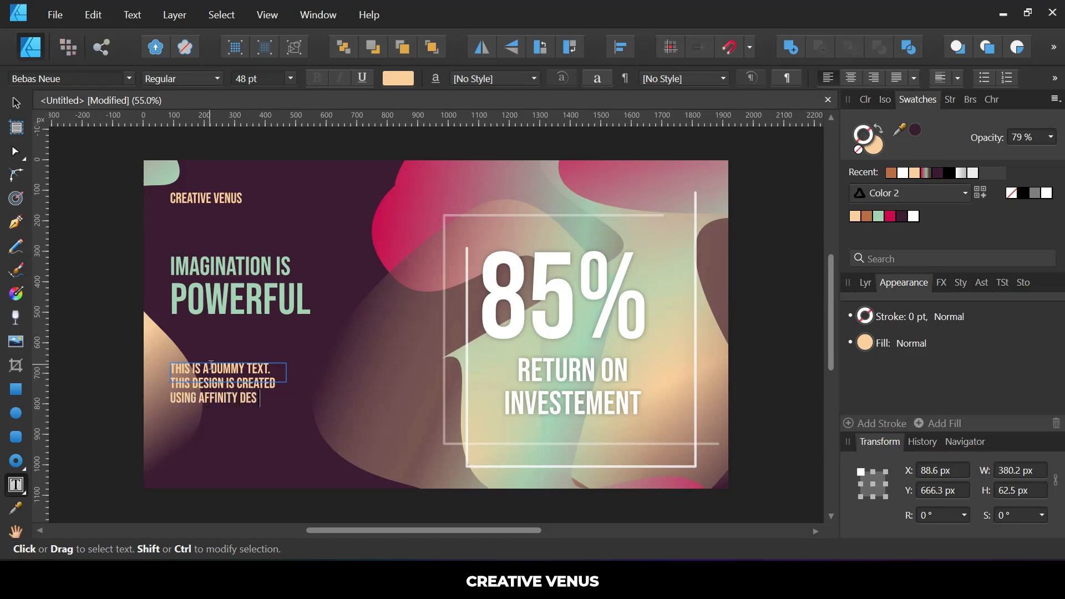
pyautogui.write('IGNER.')
pyautogui.write(' PLEASE SUBSC')
pyautogui.write('RIBLE, LIKE')
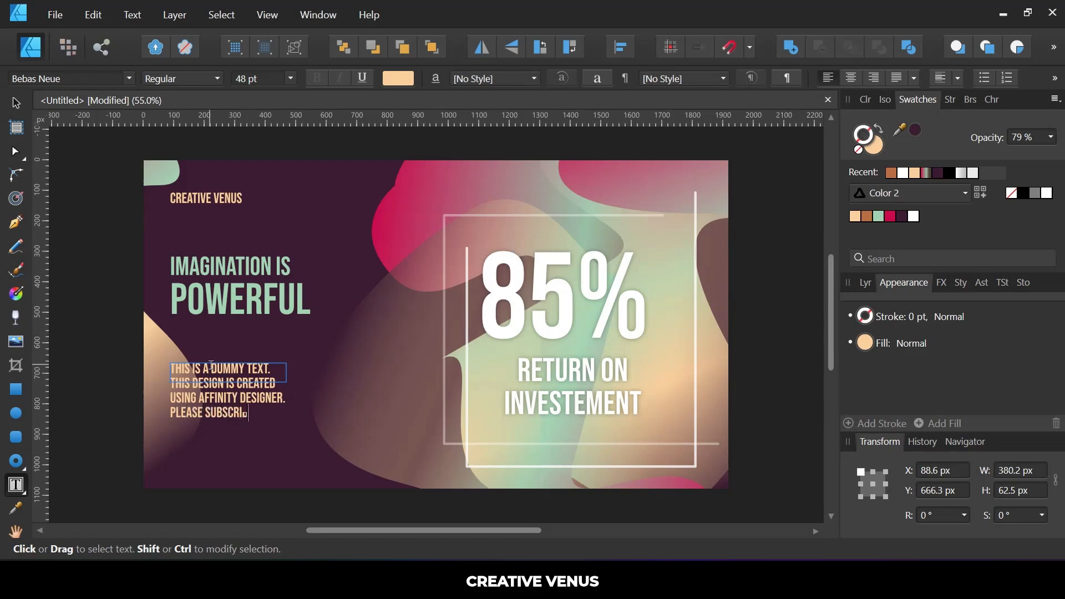
pyautogui.press('Return')
pyautogui.write('AND ')
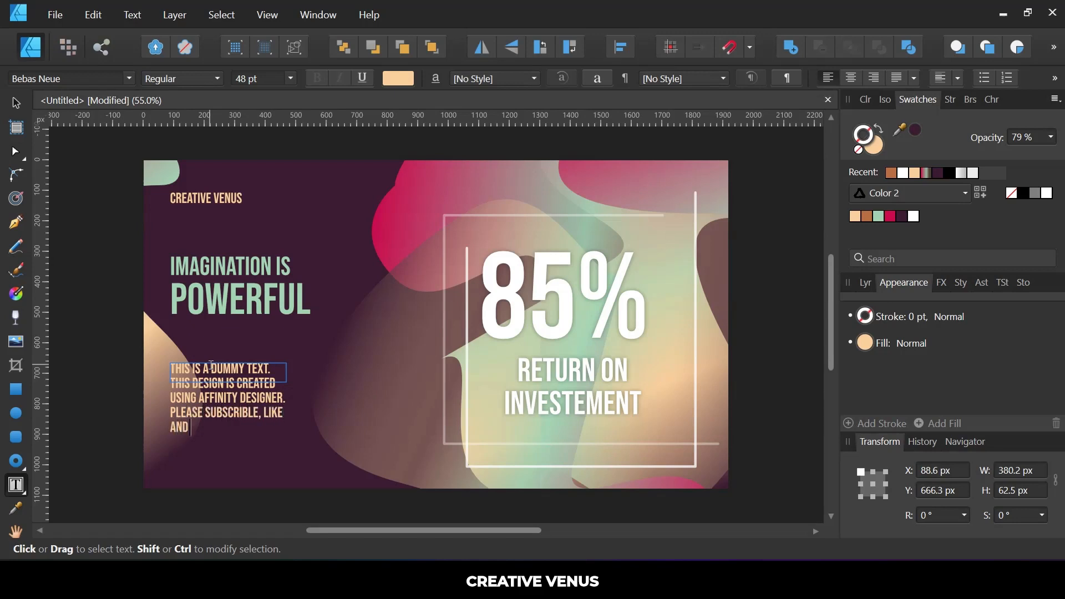
pyautogui.write('SHARE THE VIDEO.')
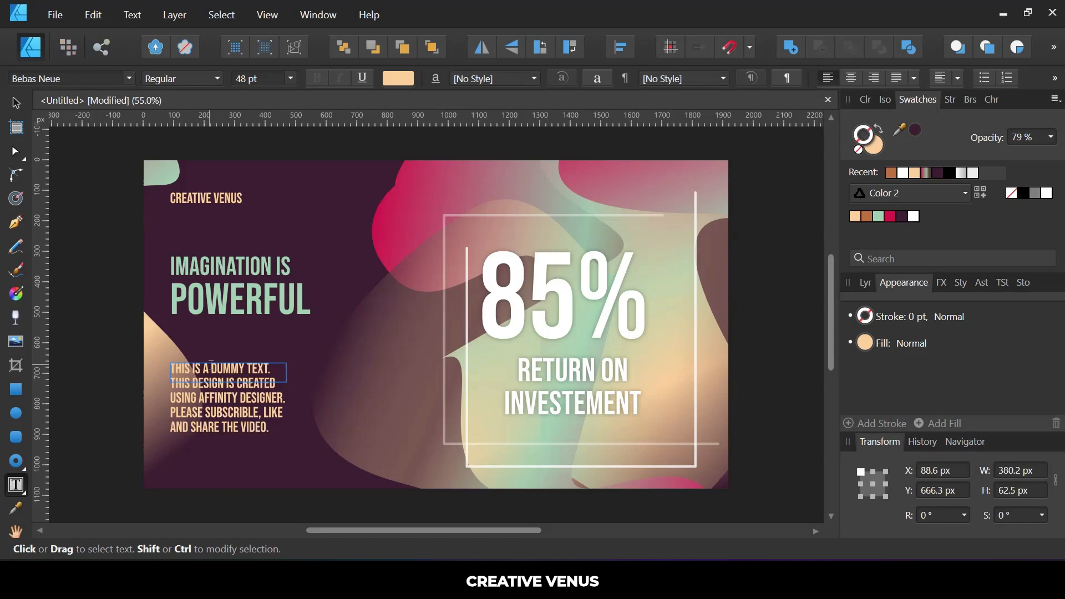
# - Set the whole dummy paragraph in Bahnschrift at 30 pt
pyautogui.press('Escape')
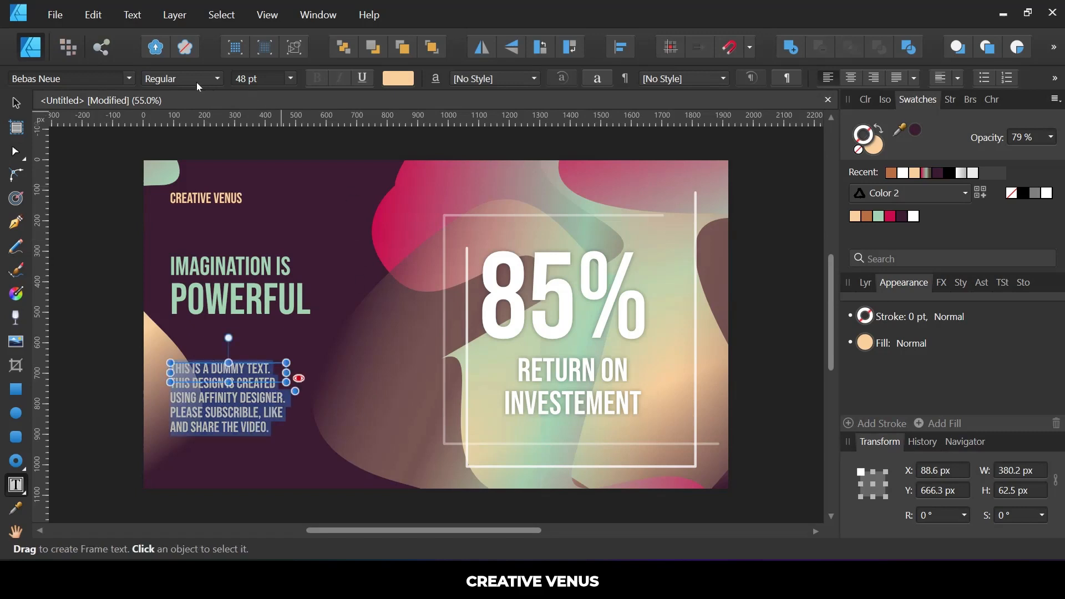
pyautogui.click(122, 80)
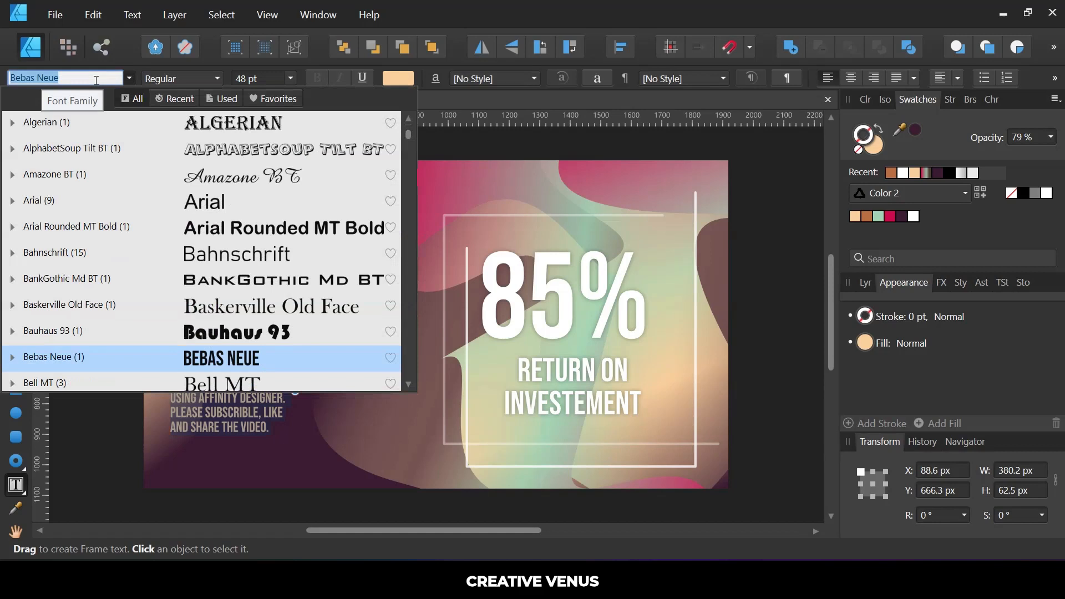
pyautogui.click(239, 259)
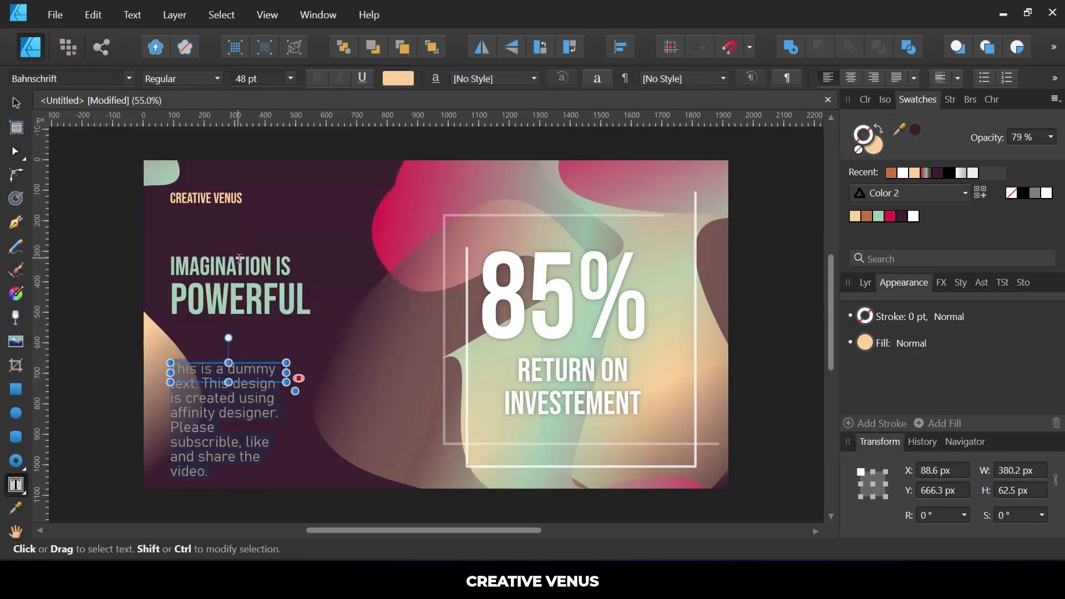
pyautogui.click(291, 79)
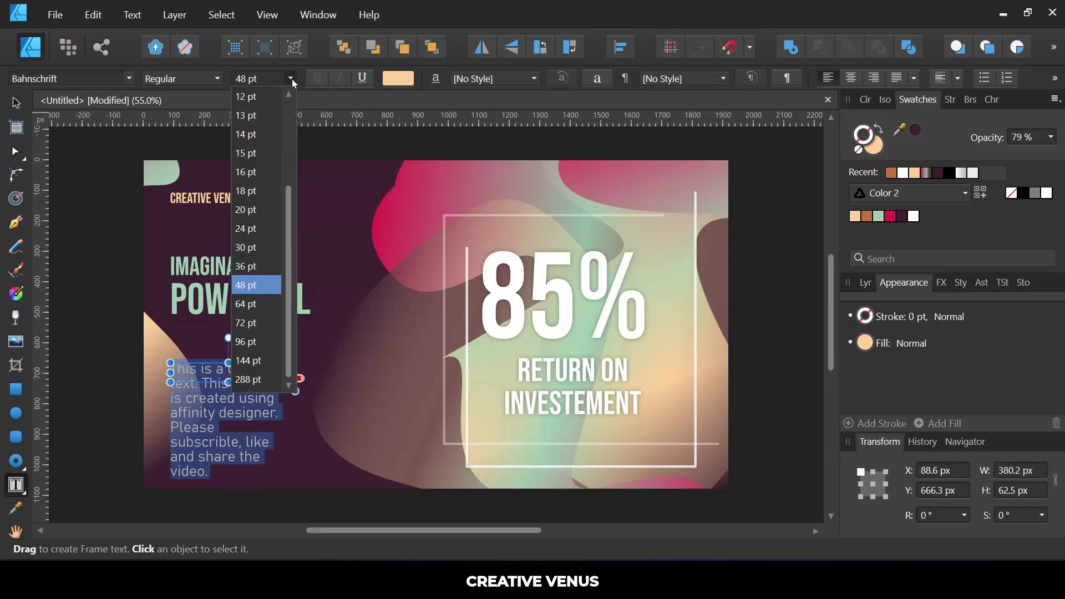
pyautogui.click(261, 255)
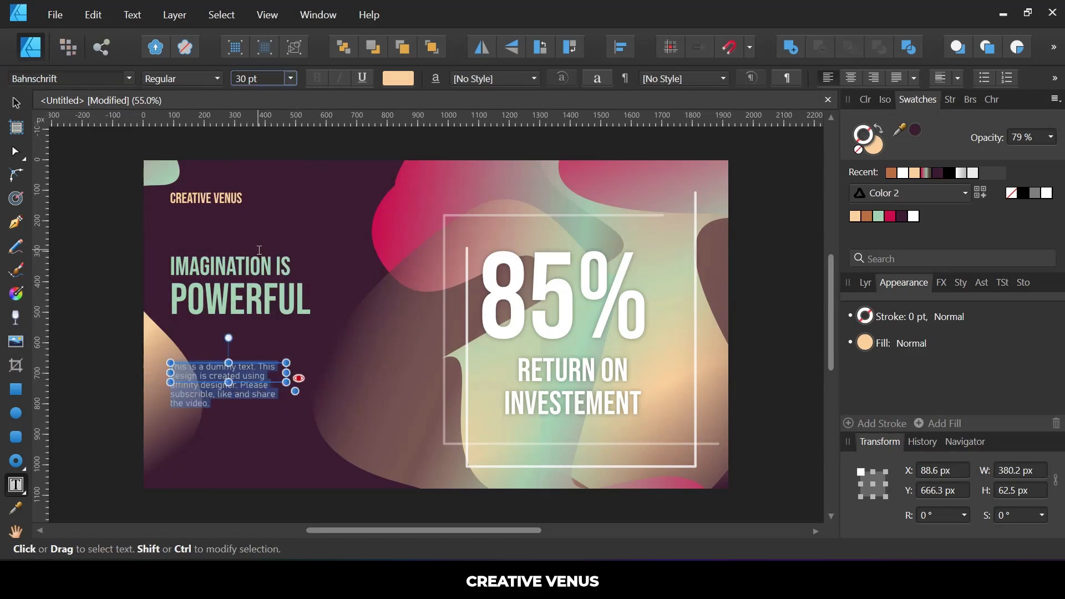
# - Resize the paragraph's frame to about 593 × 177 px beneath the headline and give its text a white stroke
pyautogui.click(15, 103)
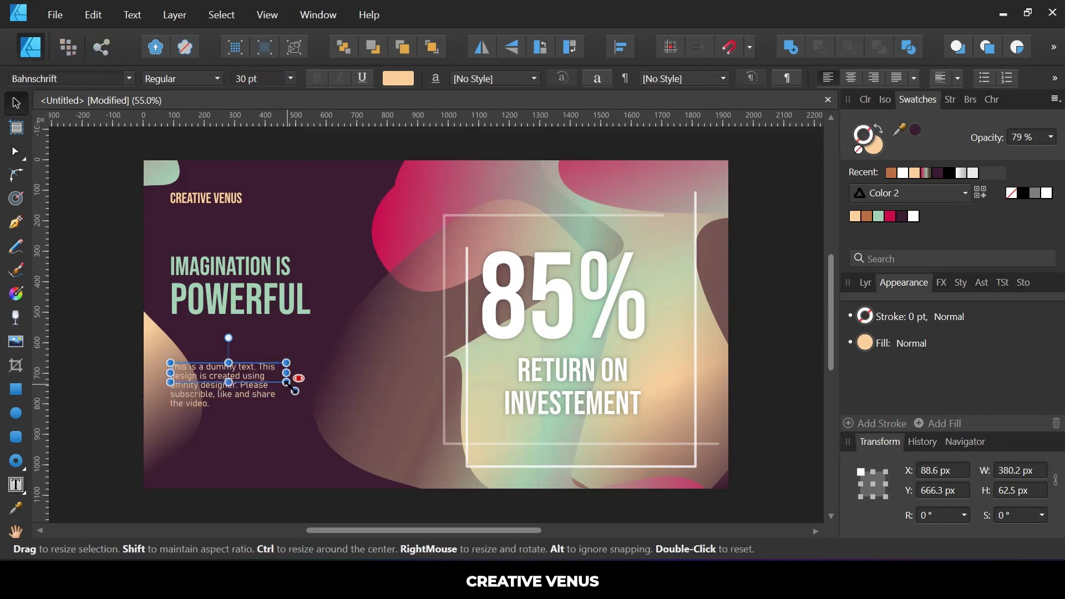
pyautogui.moveTo(229, 383)
pyautogui.mouseDown()
pyautogui.moveTo(229, 418)
pyautogui.moveTo(230, 373)
pyautogui.mouseUp()
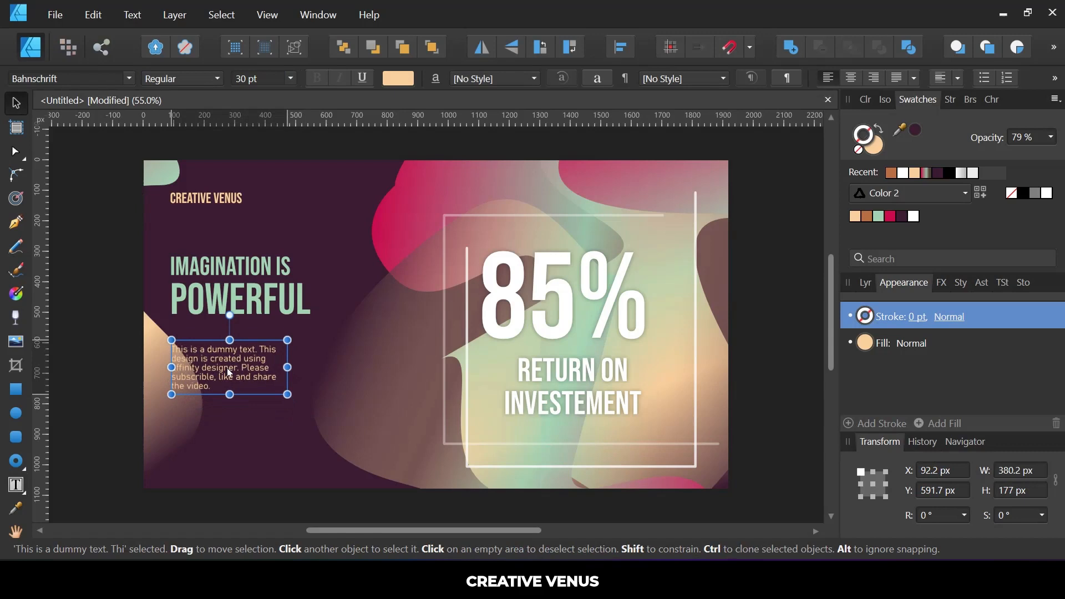
pyautogui.click(914, 217)
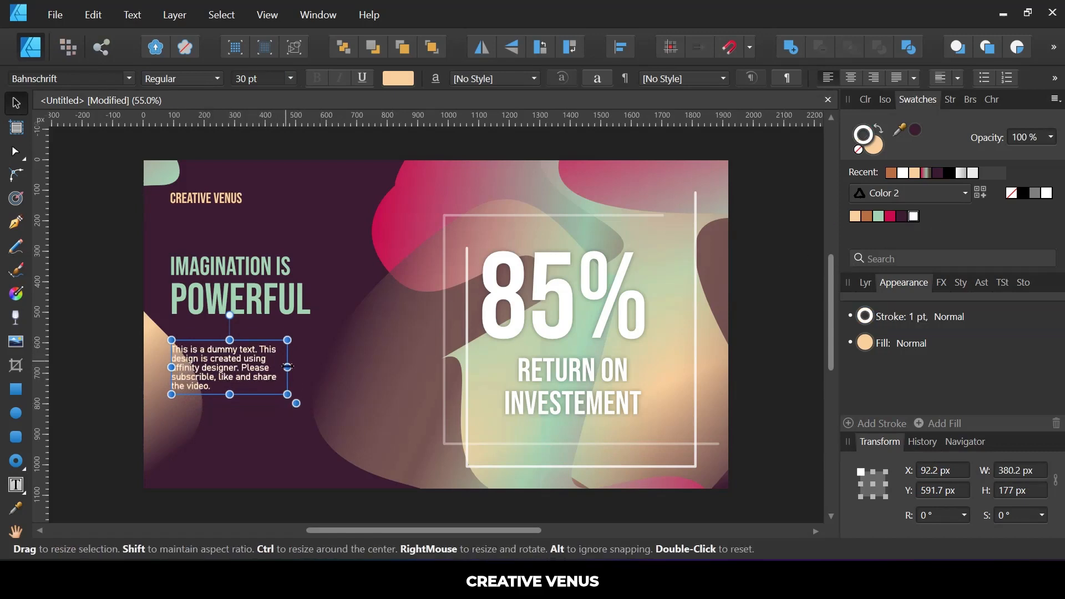
pyautogui.moveTo(287, 367); pyautogui.dragTo(353, 367)
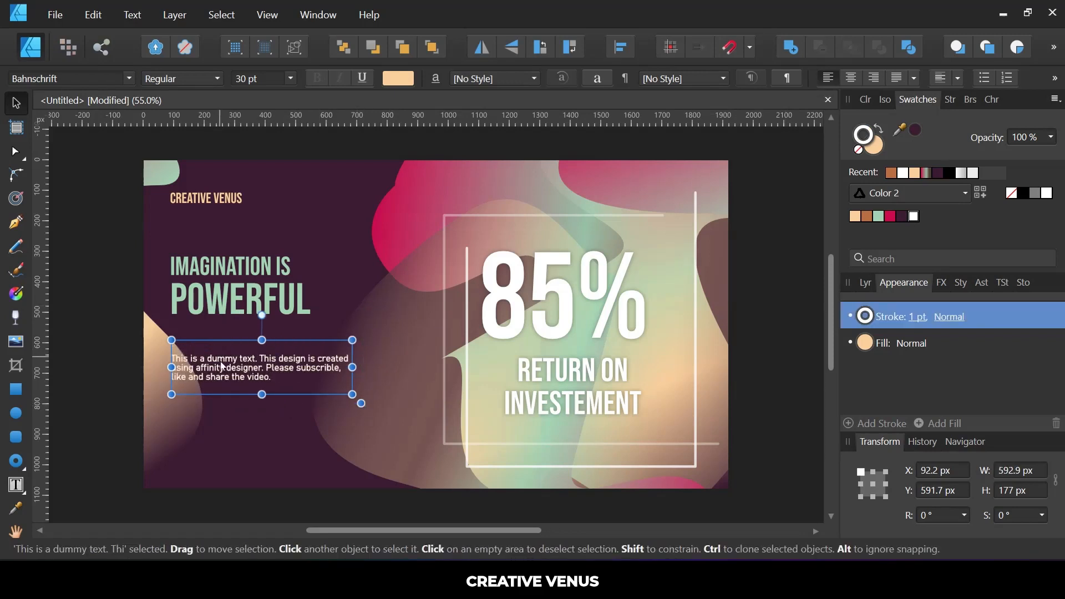
# - Move the gradient shape at the page's left edge up to about Y -519 px and deselect it
pyautogui.click(154, 420)
pyautogui.moveTo(154, 418)
pyautogui.mouseDown()
pyautogui.moveTo(148, 339)
pyautogui.moveTo(162, 337)
pyautogui.mouseUp()
pyautogui.click(121, 459)
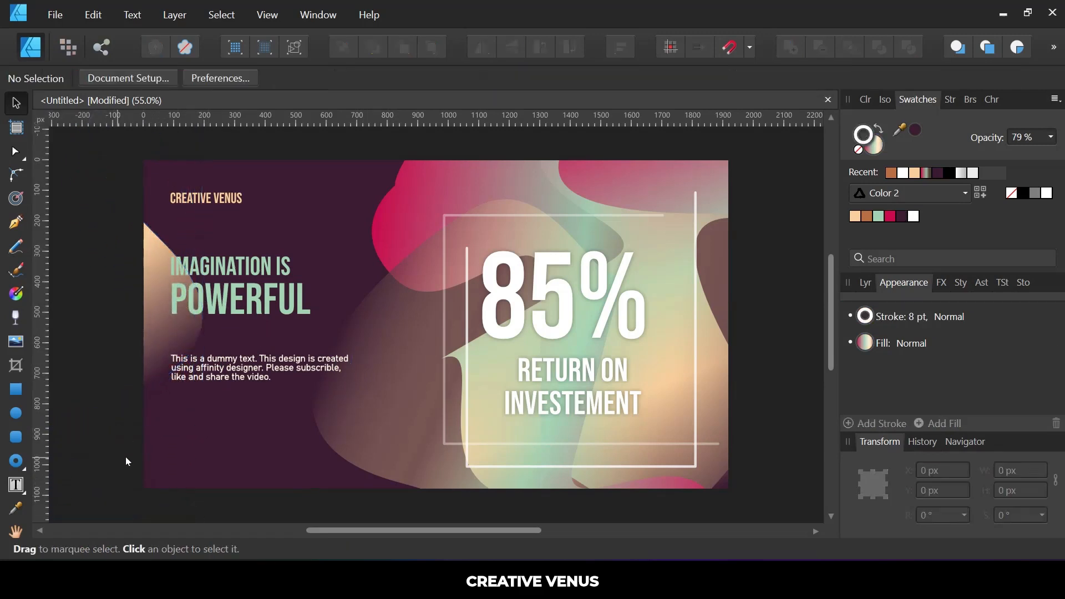
# - Reduce the paragraph frame's height to about 115 px and left-align it with the title and both headline lines
pyautogui.click(263, 385)
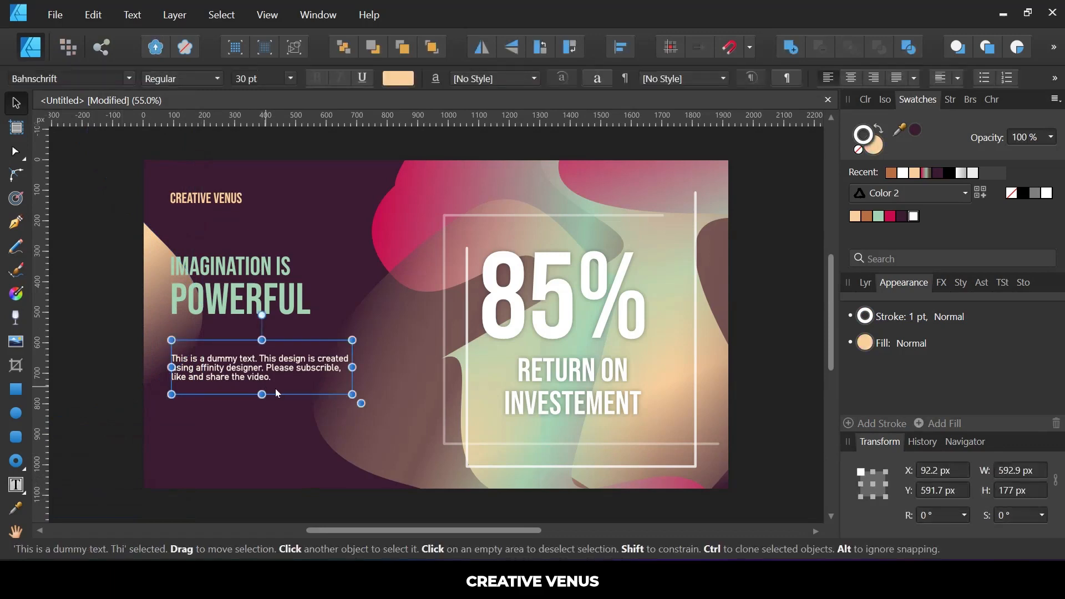
pyautogui.moveTo(271, 400)
pyautogui.mouseDown()
pyautogui.moveTo(270, 381)
pyautogui.moveTo(247, 377)
pyautogui.mouseUp()
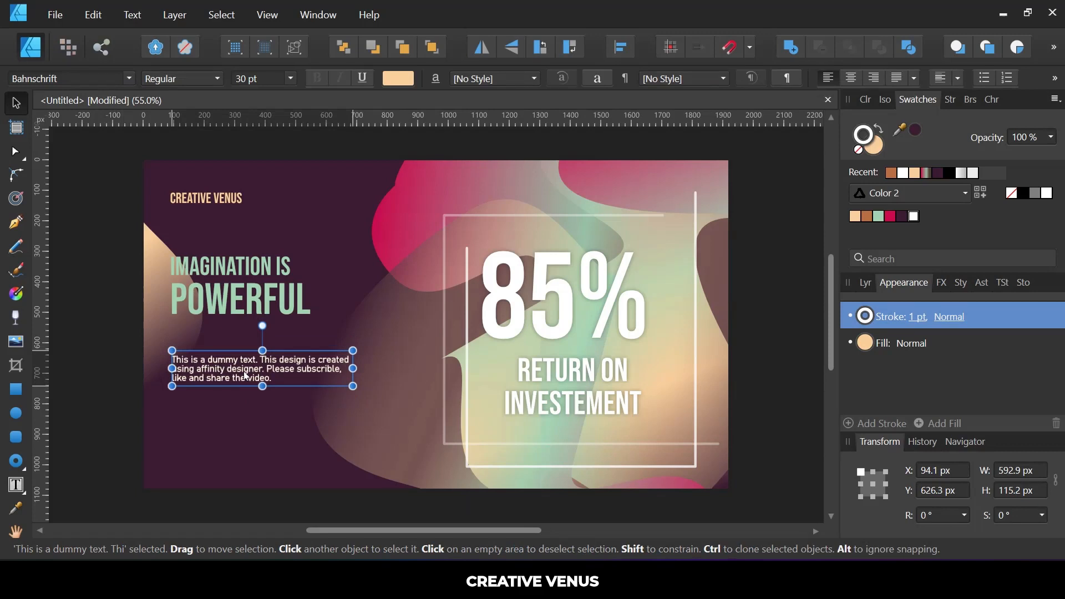
pyautogui.keyDown('shift'); pyautogui.click(214, 300); pyautogui.keyUp('shift')
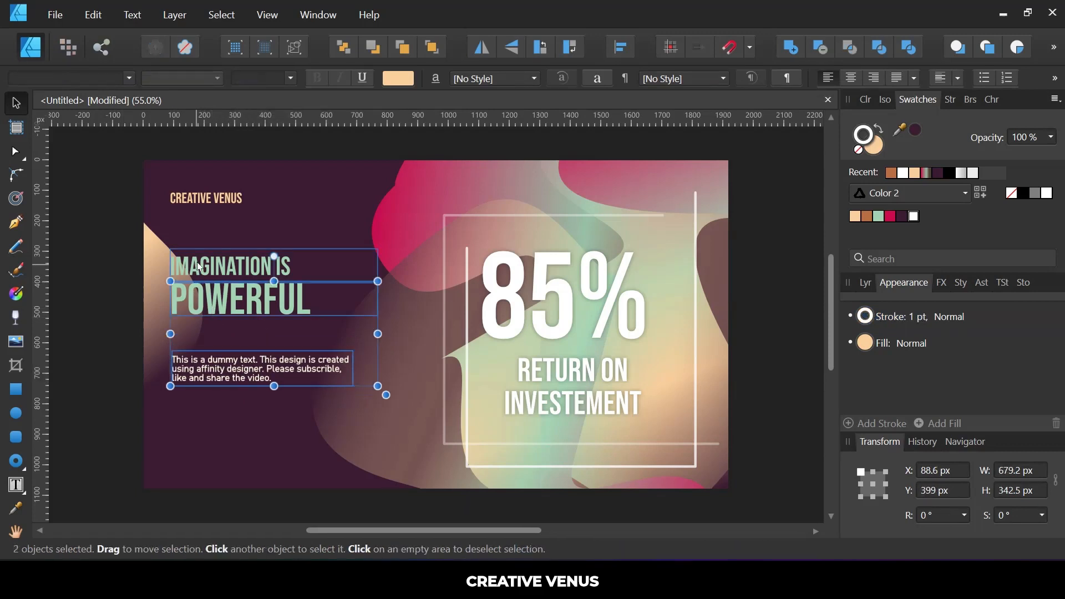
pyautogui.keyDown('shift'); pyautogui.click(203, 268); pyautogui.keyUp('shift')
pyautogui.keyDown('shift'); pyautogui.click(201, 201); pyautogui.keyUp('shift')
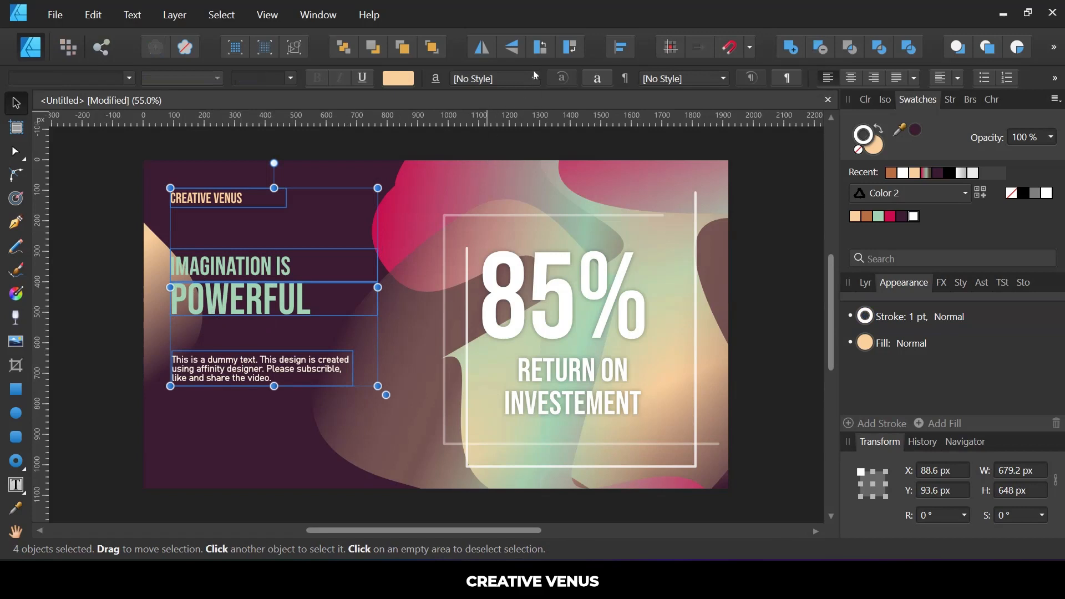
pyautogui.click(622, 49)
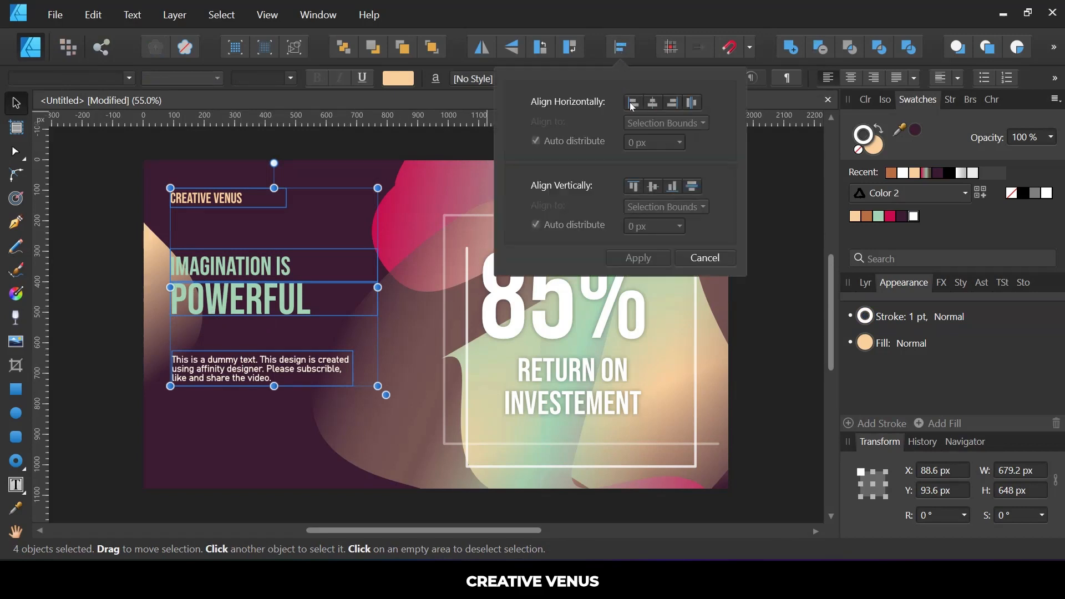
pyautogui.click(633, 104)
pyautogui.click(638, 264)
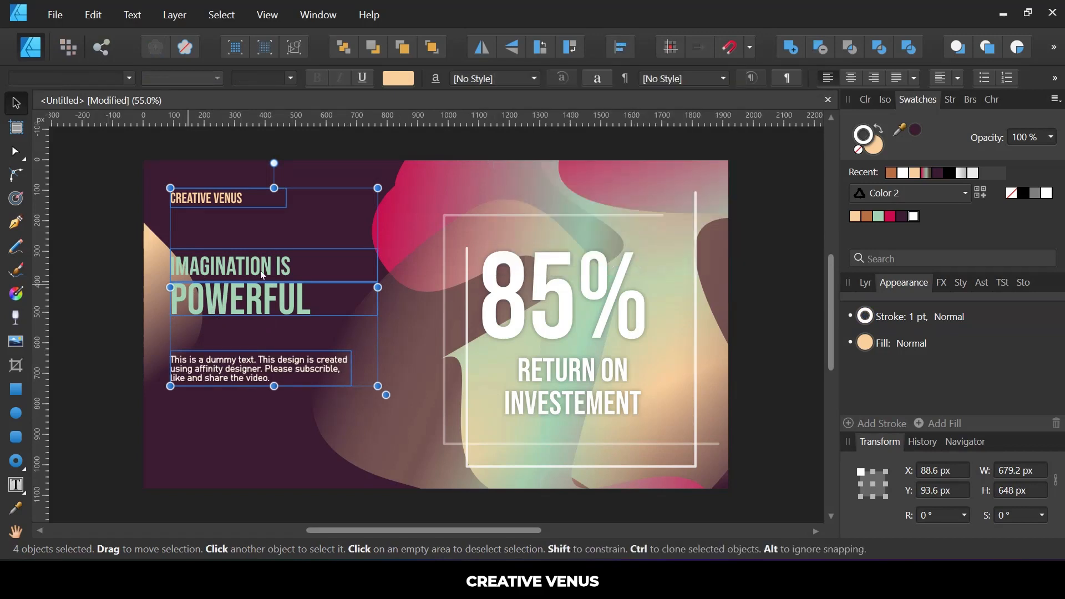
# - Move the dummy paragraph straight down to about Y 739 px
pyautogui.click(105, 312)
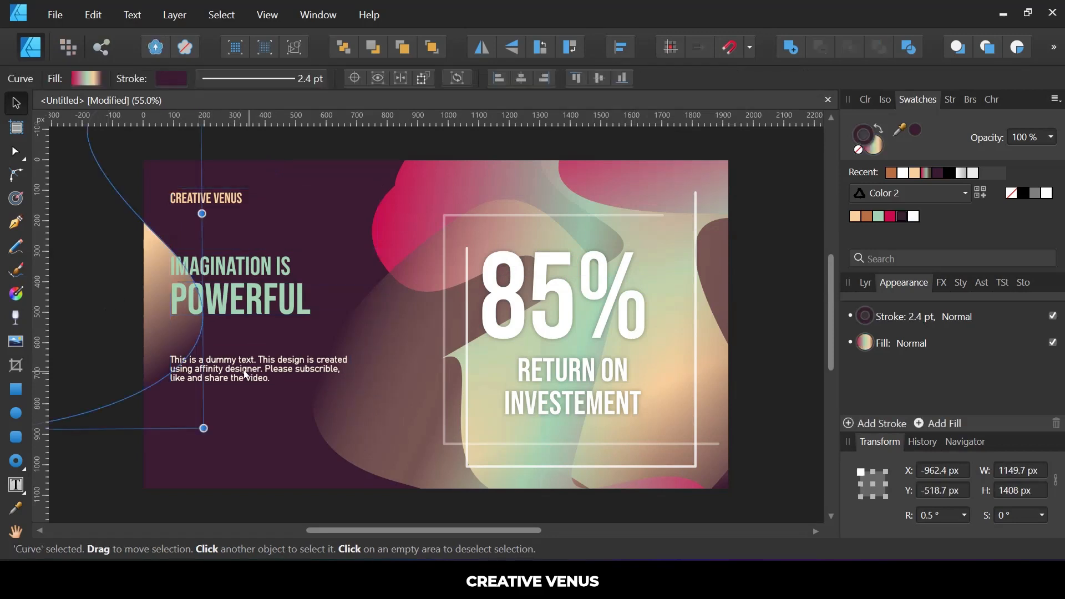
pyautogui.click(258, 370)
pyautogui.moveTo(258, 370); pyautogui.dragTo(257, 405)
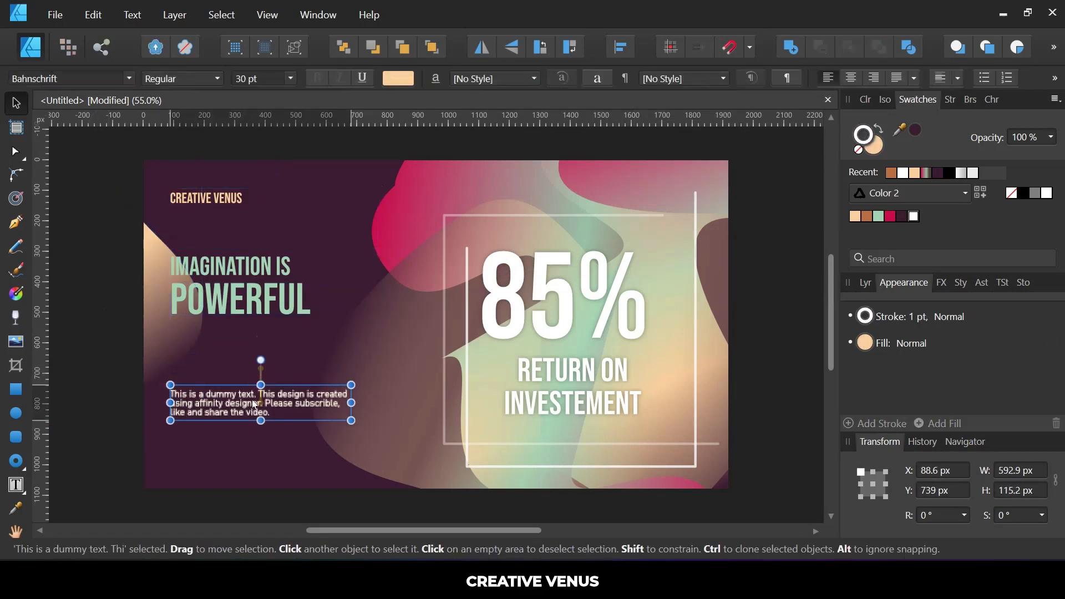
# - Move both headline lines down together to about Y 368 px
pyautogui.click(214, 294)
pyautogui.keyDown('shift'); pyautogui.click(219, 269); pyautogui.keyUp('shift')
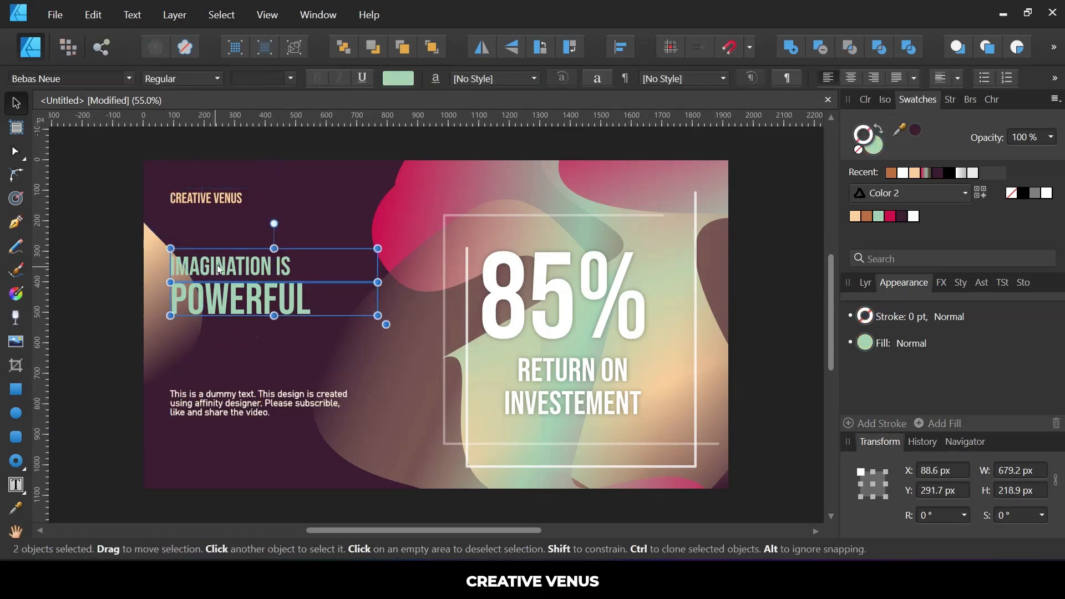
pyautogui.moveTo(216, 265); pyautogui.dragTo(213, 288)
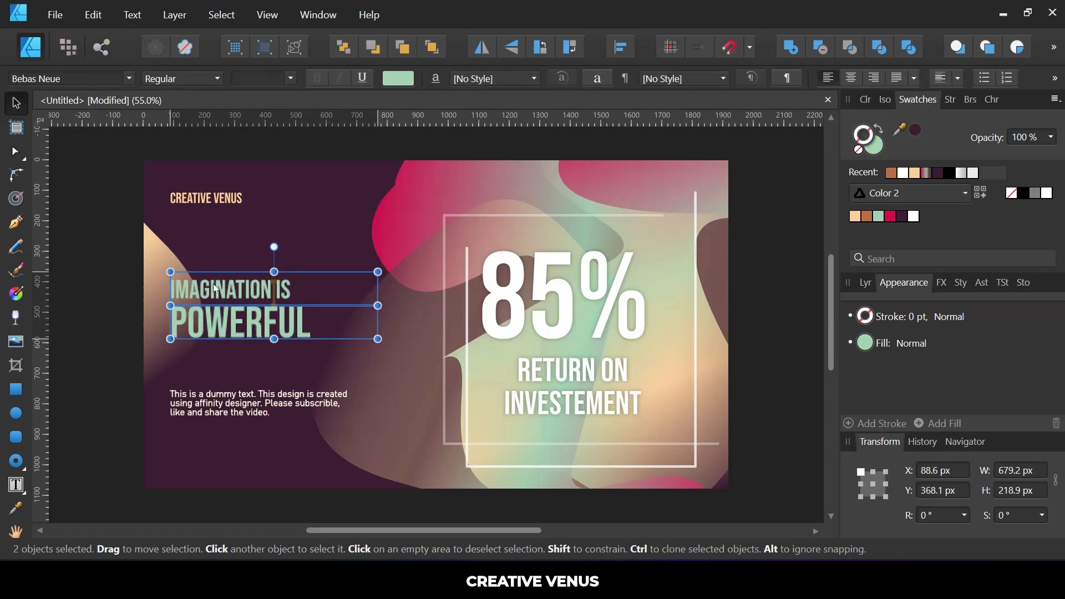
# - Group the two headline lines, "IMAGINATION IS" and "POWERFUL"
pyautogui.click(200, 298)
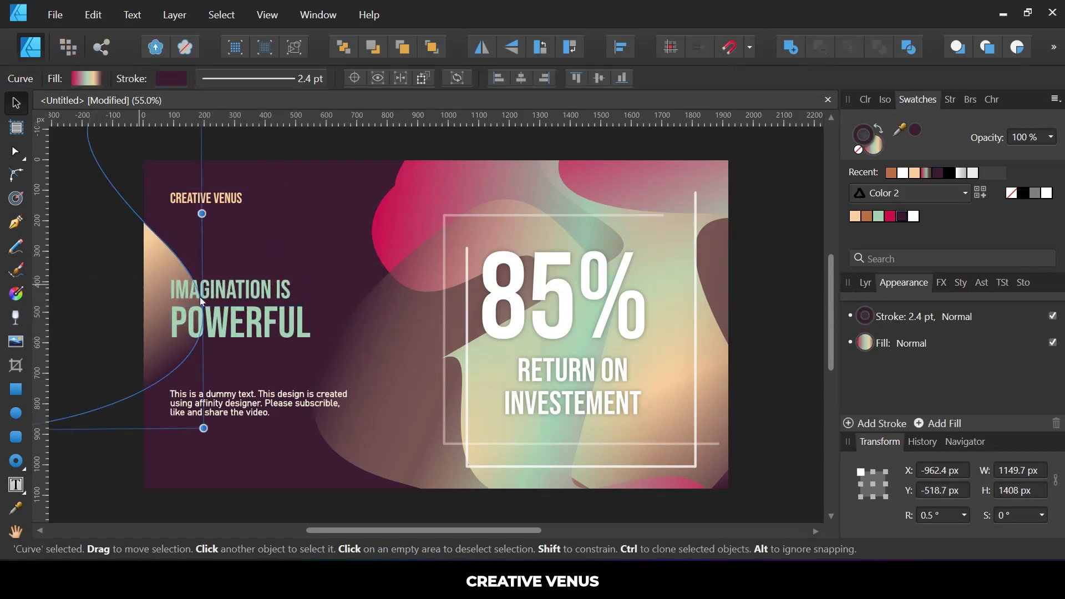
pyautogui.click(265, 296)
pyautogui.keyDown('shift'); pyautogui.click(324, 329); pyautogui.keyUp('shift')
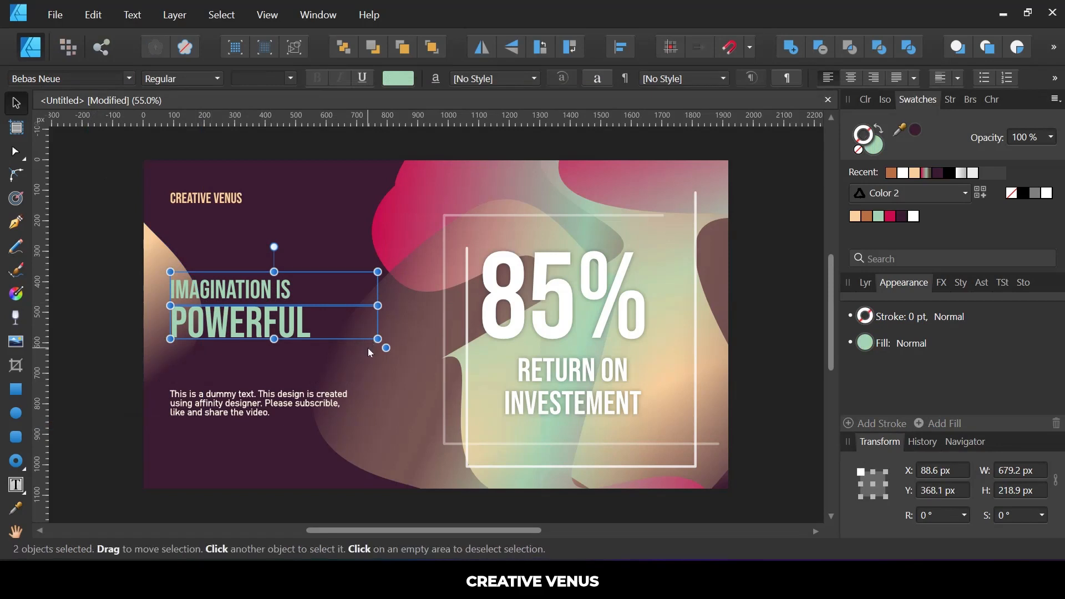
pyautogui.hotkey('ctrl', 'g')
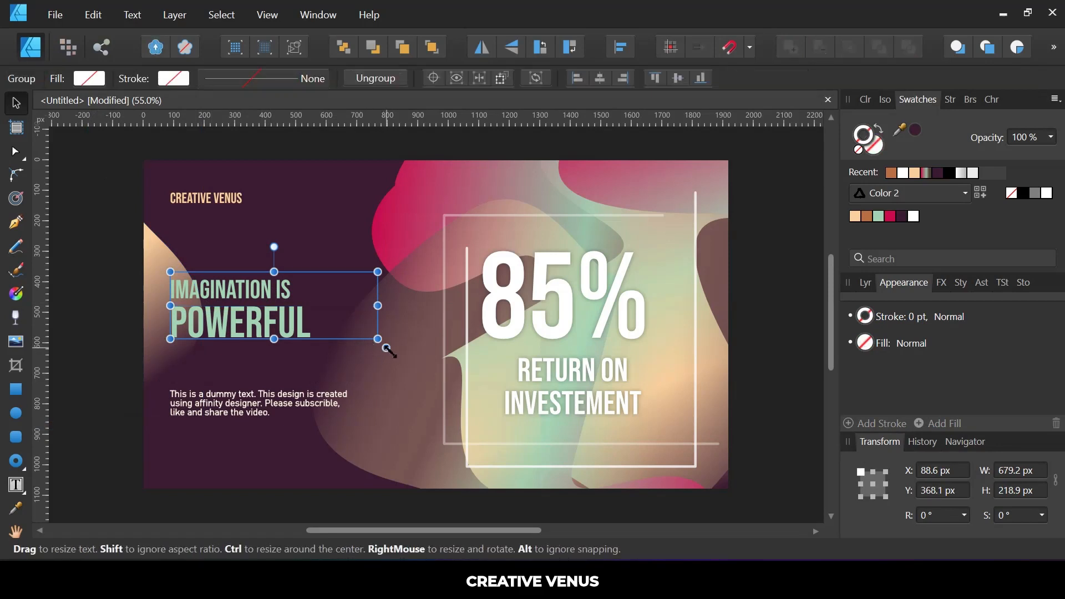
# - Enlarge the headline group to about 836 × 269 px, place it at about Y 308 px and deselect it
pyautogui.moveTo(387, 348); pyautogui.dragTo(442, 377)
pyautogui.hotkey('ctrl', 'z')
pyautogui.hotkey('ctrl', 'z')
pyautogui.moveTo(301, 339); pyautogui.dragTo(292, 318)
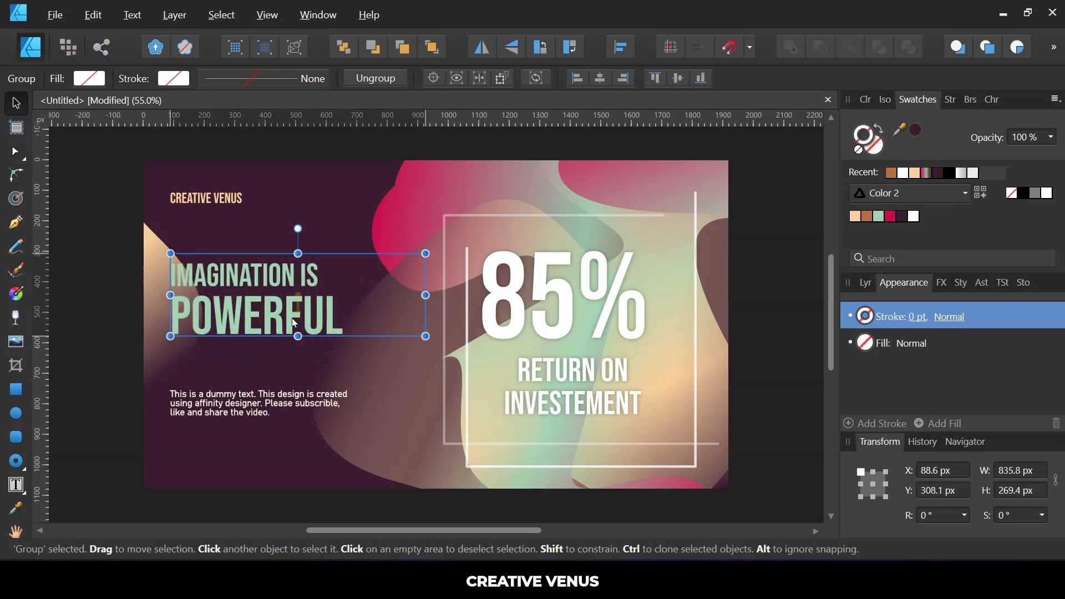
pyautogui.click(100, 304)
pyautogui.click(138, 196)
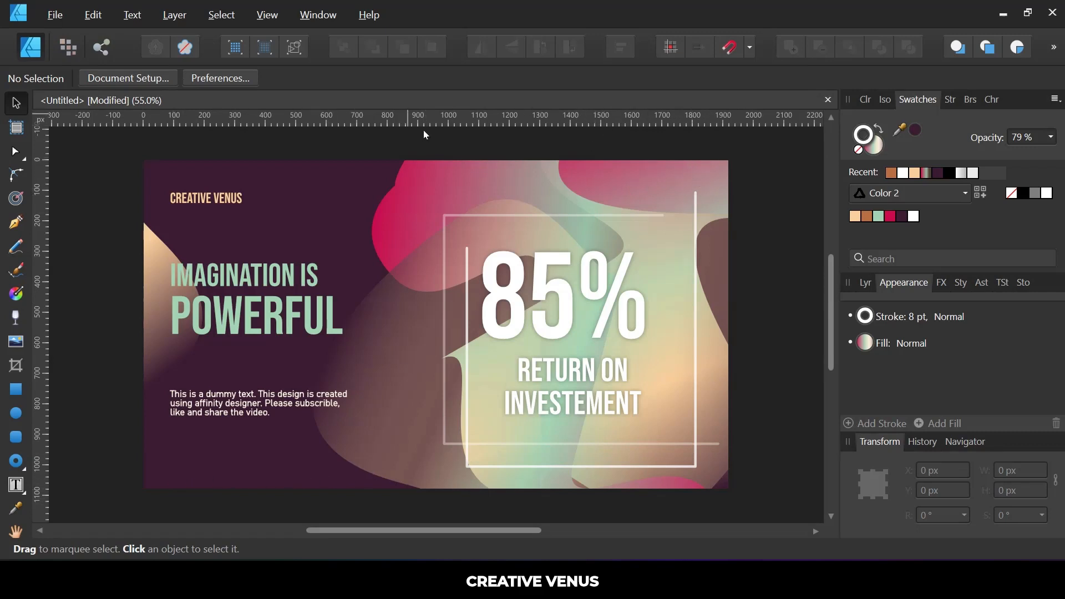
pyautogui.scroll(-3, 487, 189)
pyautogui.scroll(3, 666, 228)
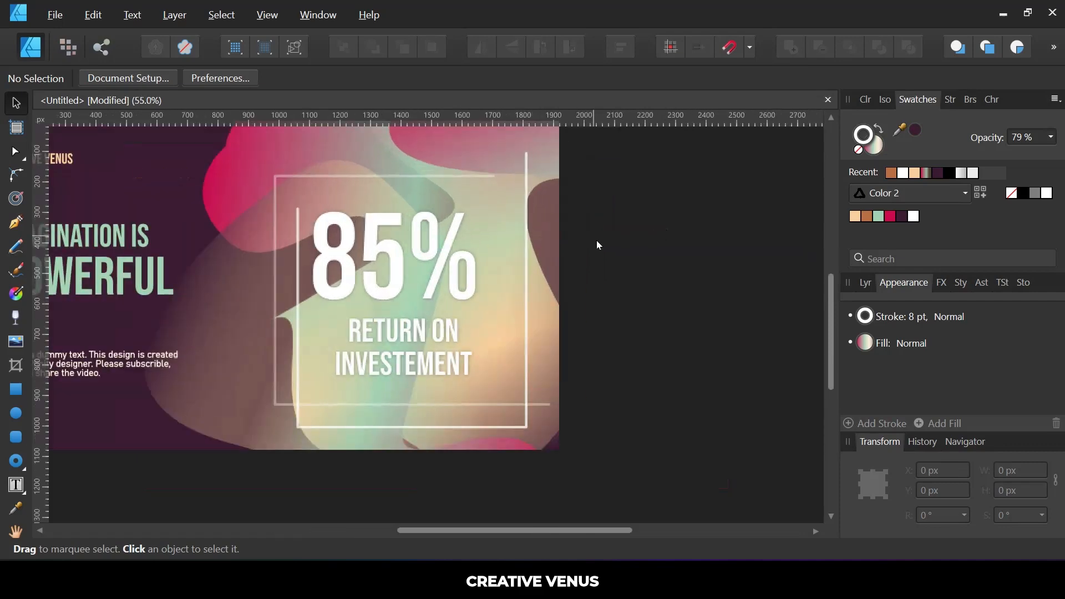
pyautogui.hscroll(-4, 597, 242)
pyautogui.scroll(1, 597, 235)
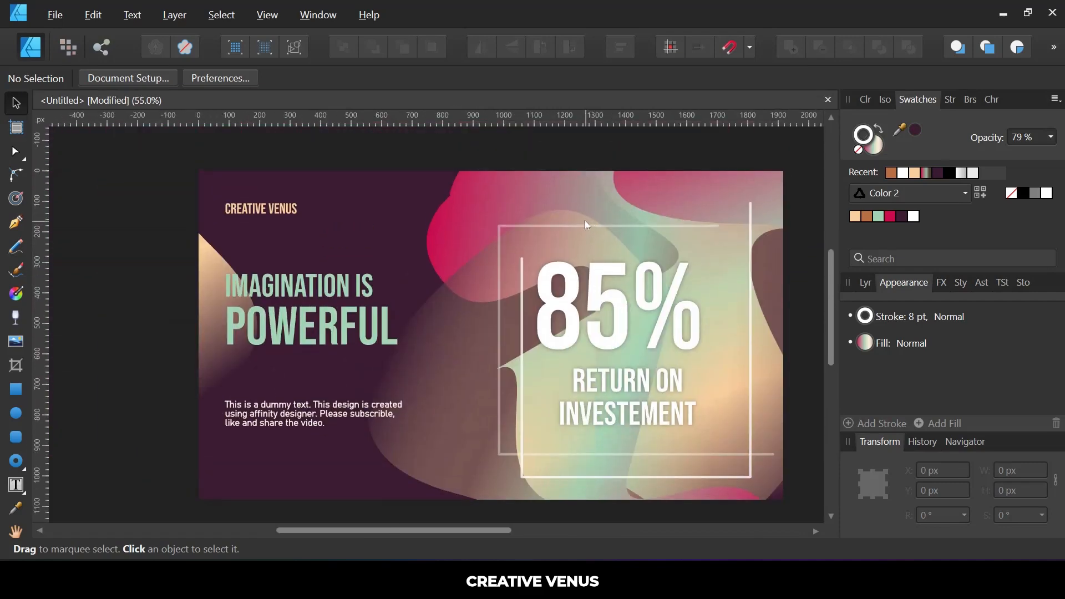
pyautogui.hscroll(3, 585, 221)
pyautogui.scroll(-1, 560, 221)
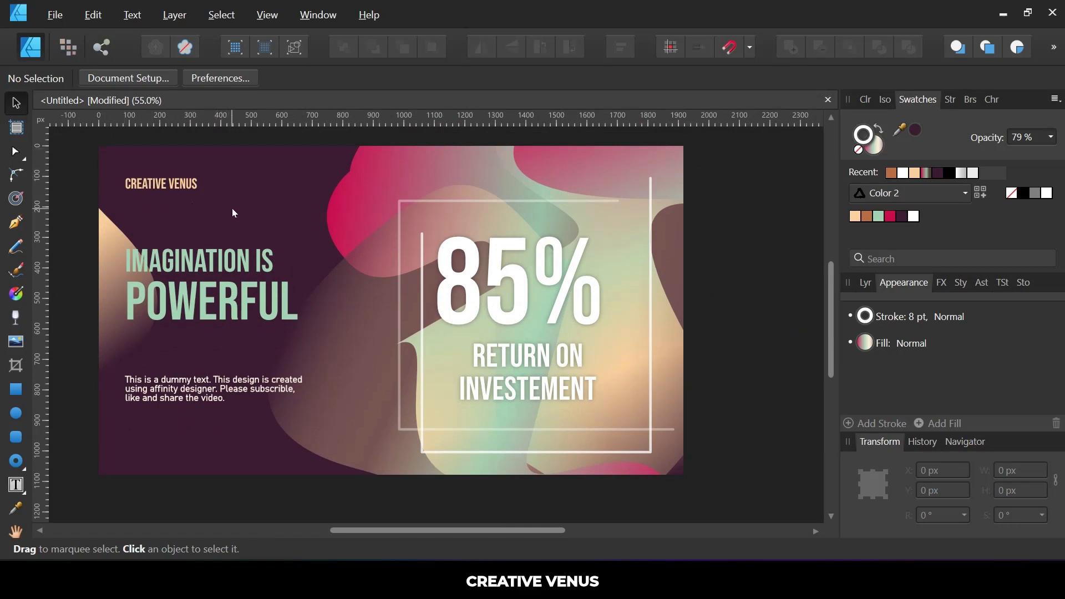
# - Open the export settings for the design
pyautogui.click(52, 19)
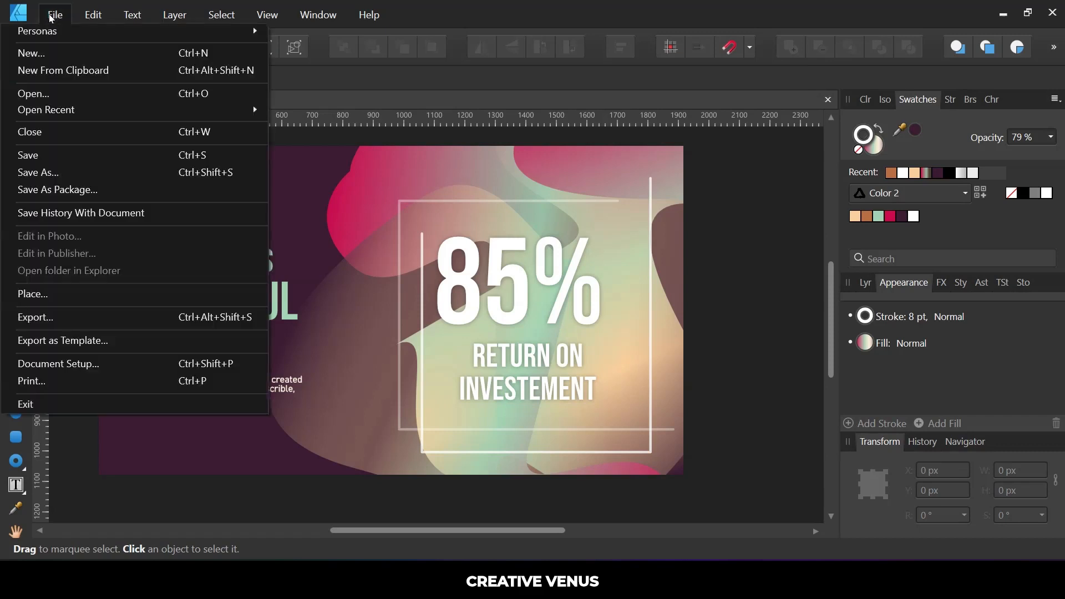
pyautogui.click(45, 317)
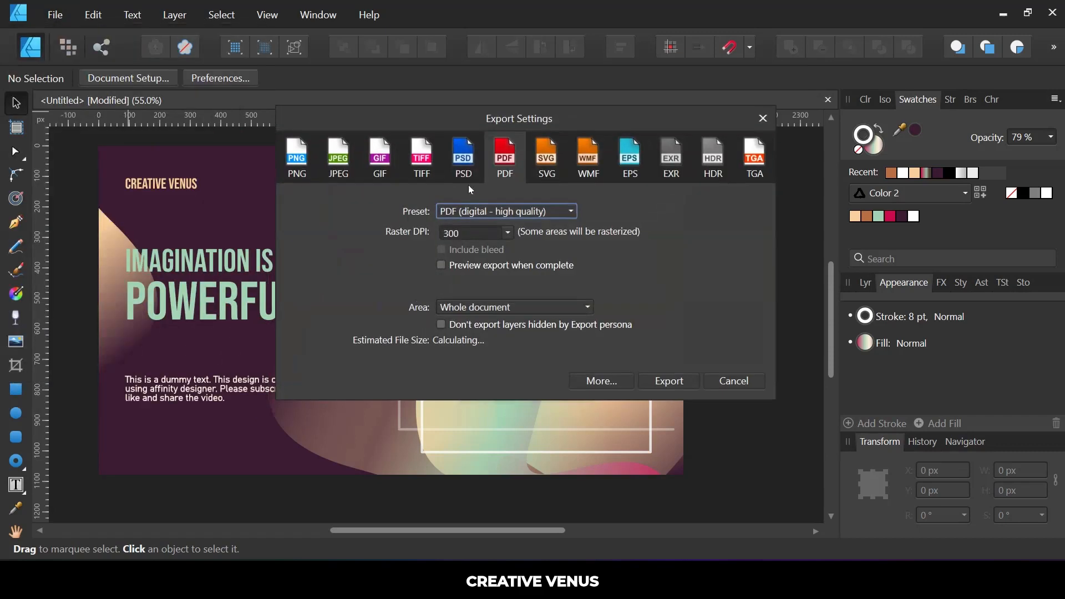